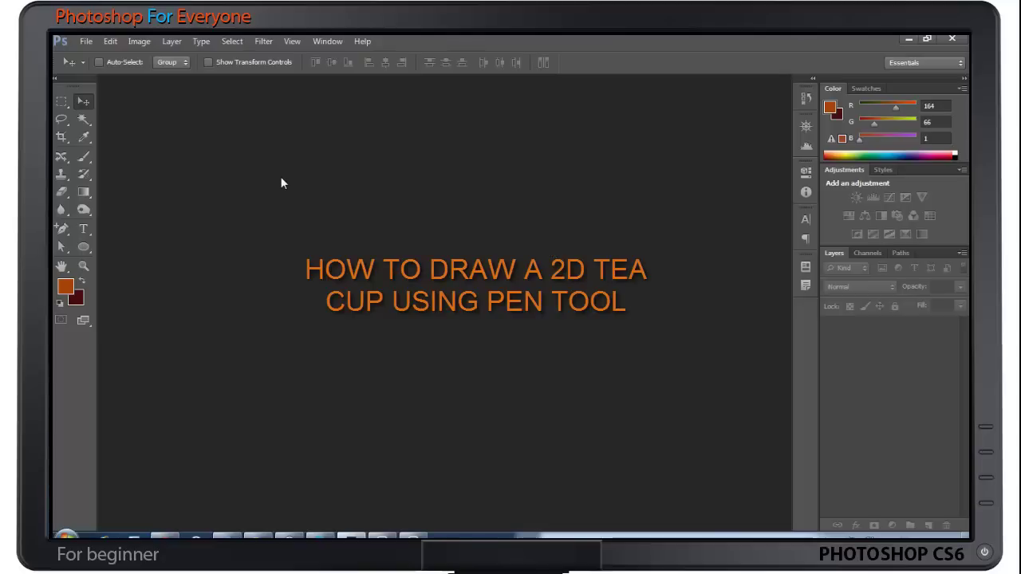
# - Create a new document in centimeters: width 15, height 10, resolution 300 pixels/inch
pyautogui.click(85, 42)
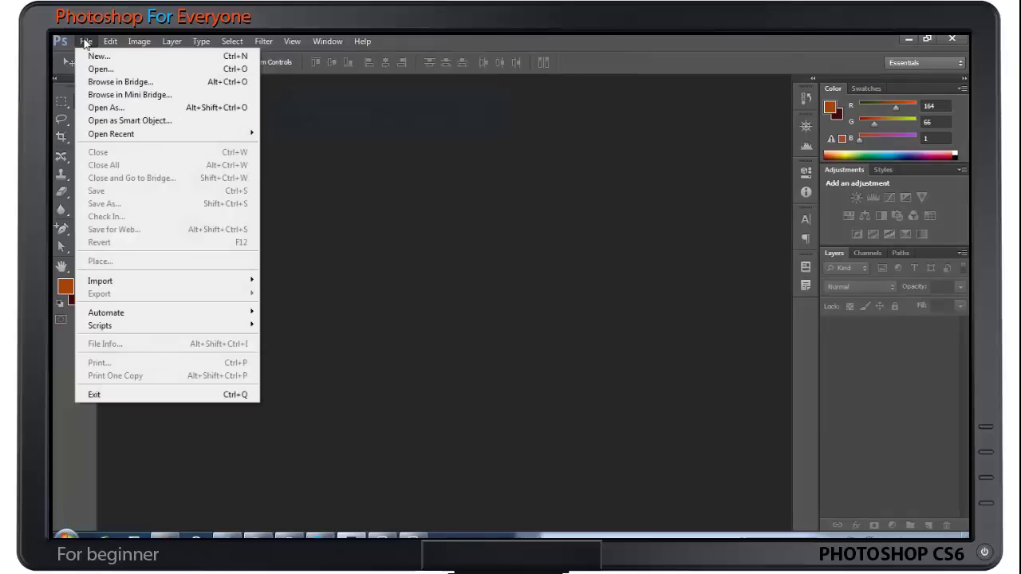
pyautogui.click(132, 57)
pyautogui.click(492, 261)
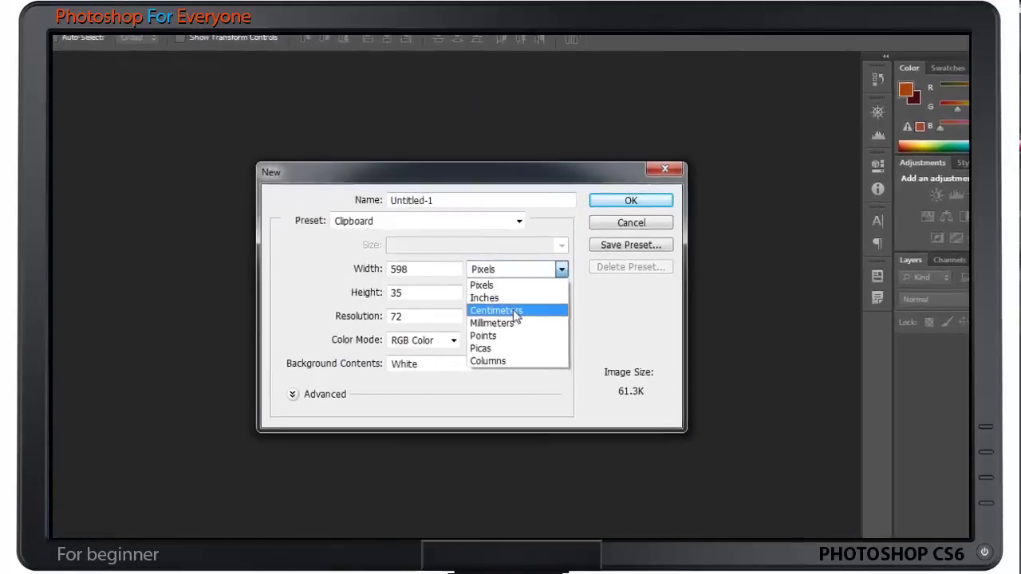
pyautogui.click(478, 296)
pyautogui.click(422, 296)
pyautogui.doubleClick(422, 300)
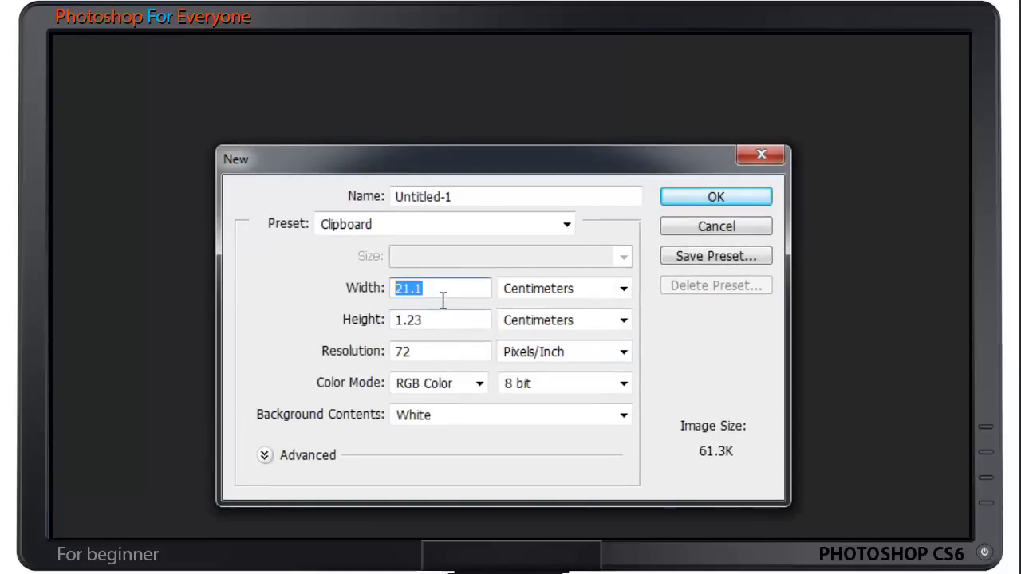
pyautogui.write('15')
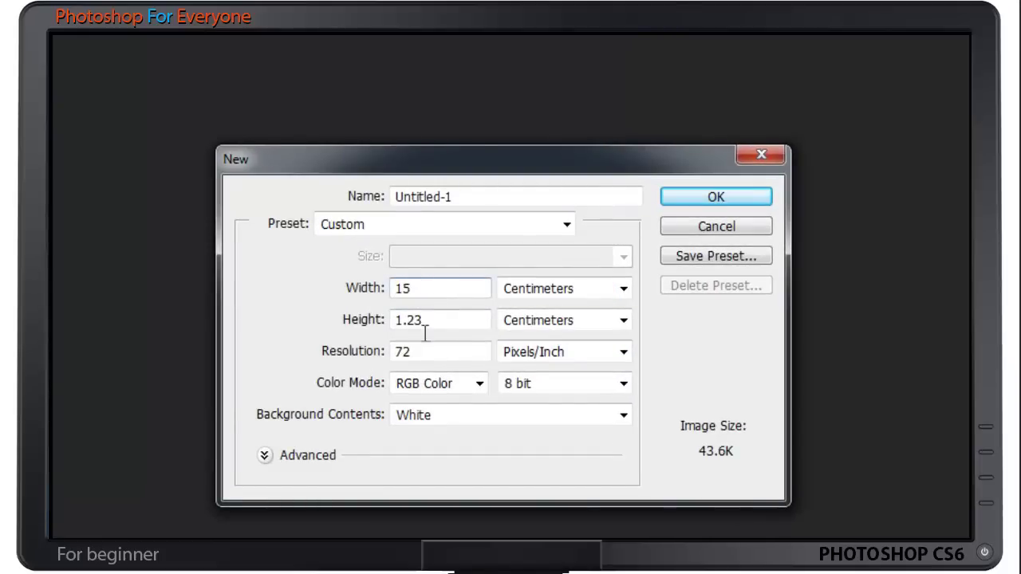
pyautogui.doubleClick(451, 322)
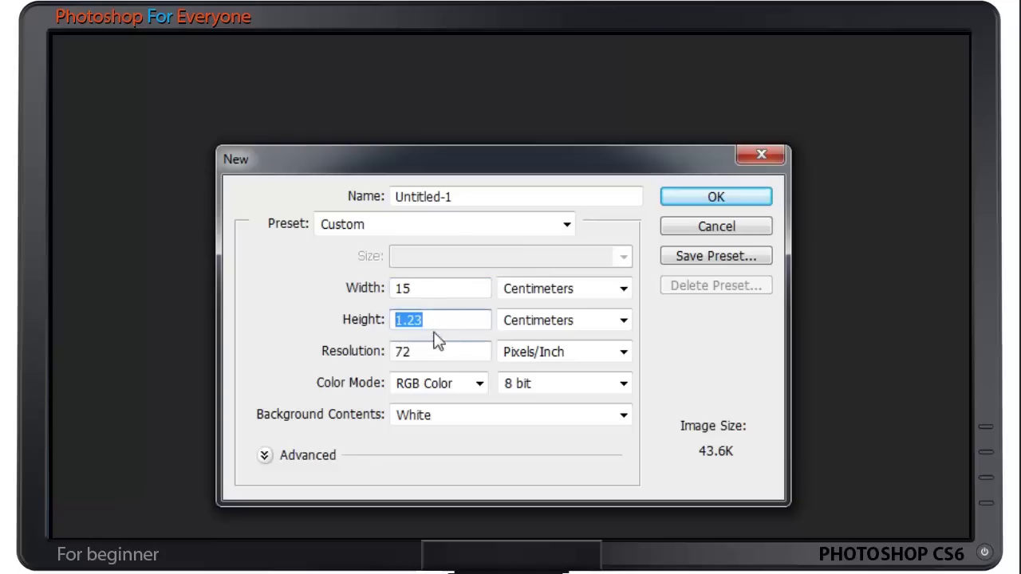
pyautogui.write('10')
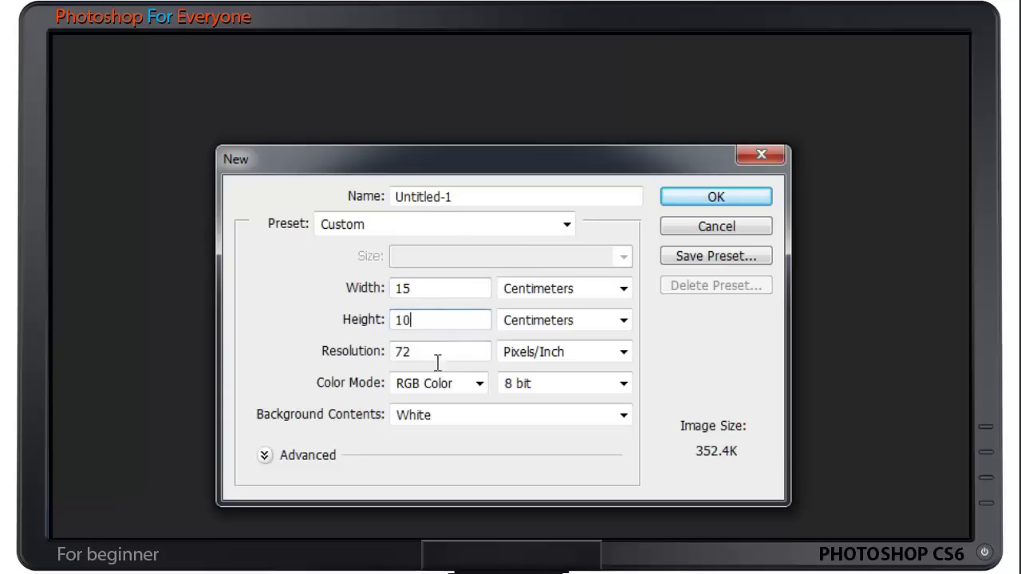
pyautogui.moveTo(415, 352); pyautogui.dragTo(390, 360)
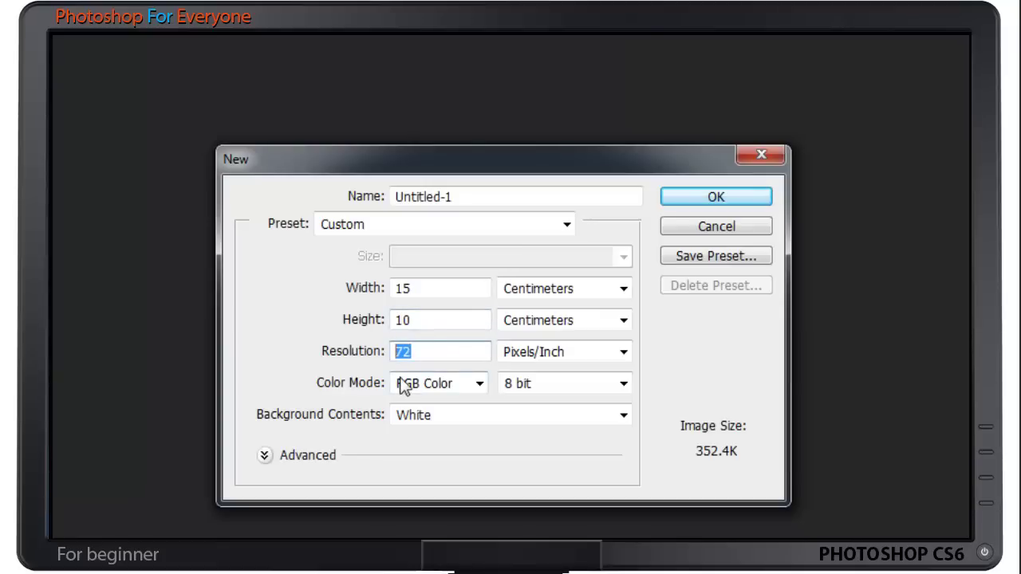
pyautogui.write('300')
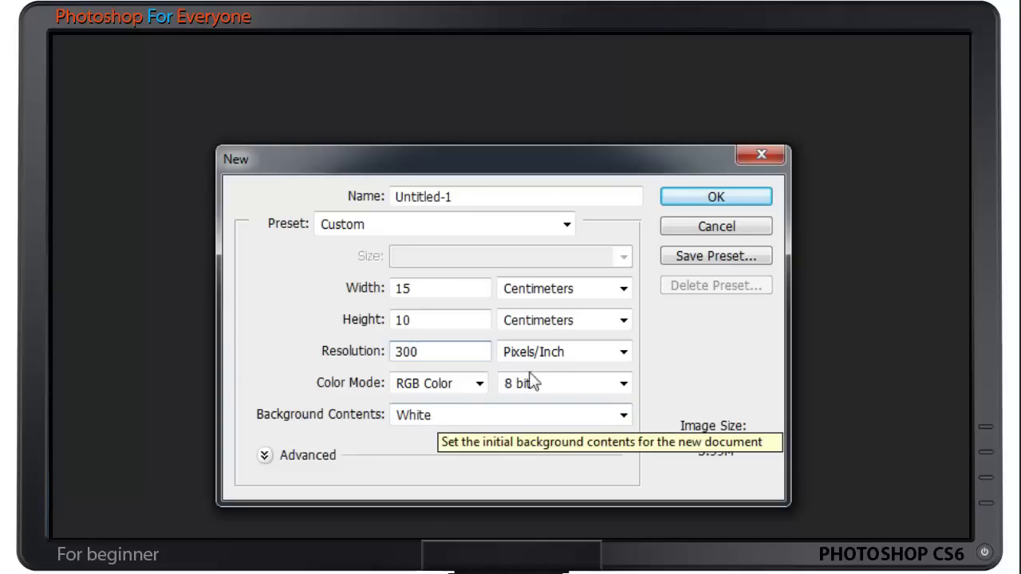
pyautogui.click(712, 198)
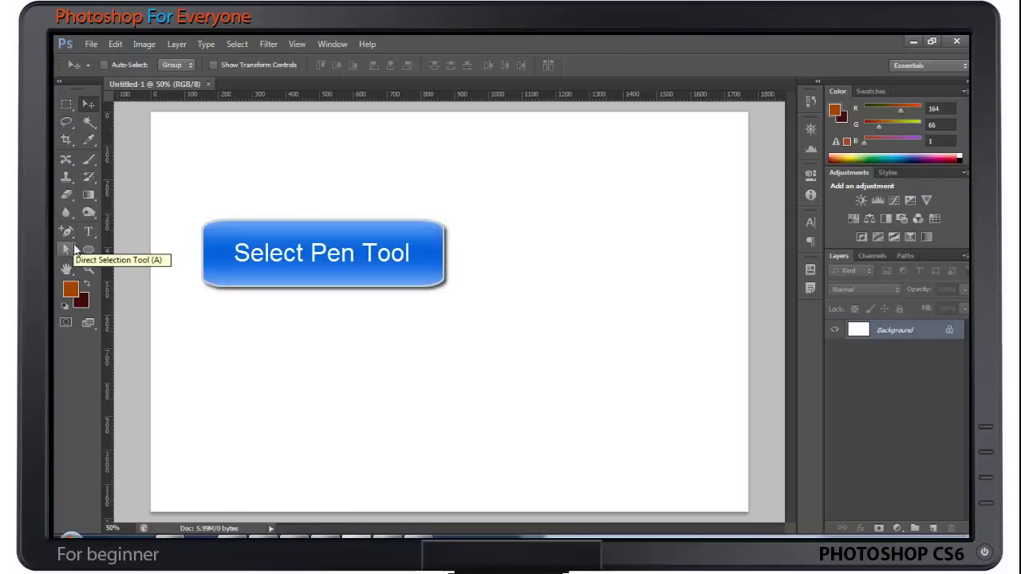
# - Choose the Pen Tool from the toolbox's pen tool flyout
pyautogui.click(67, 236)
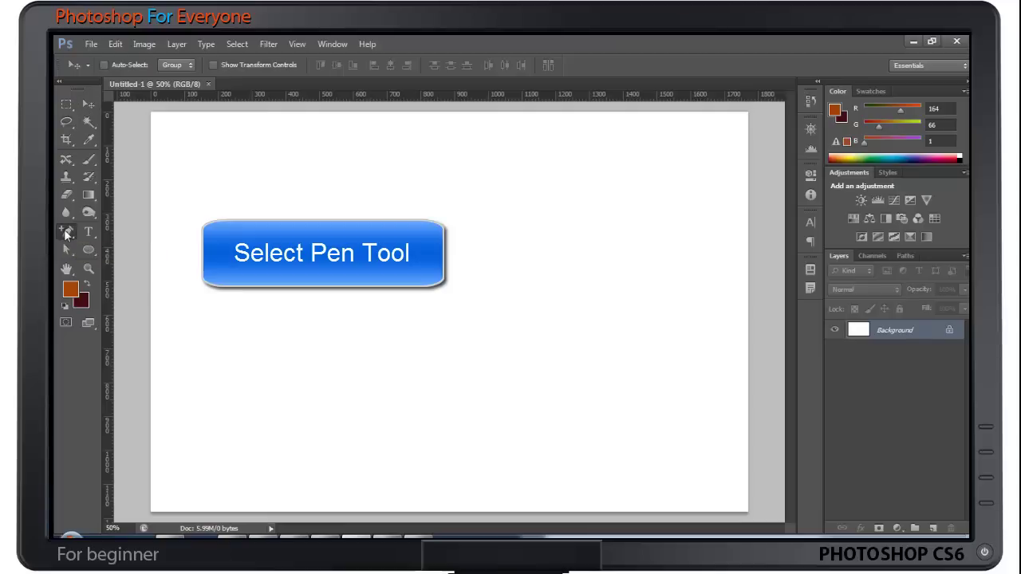
pyautogui.click(100, 232)
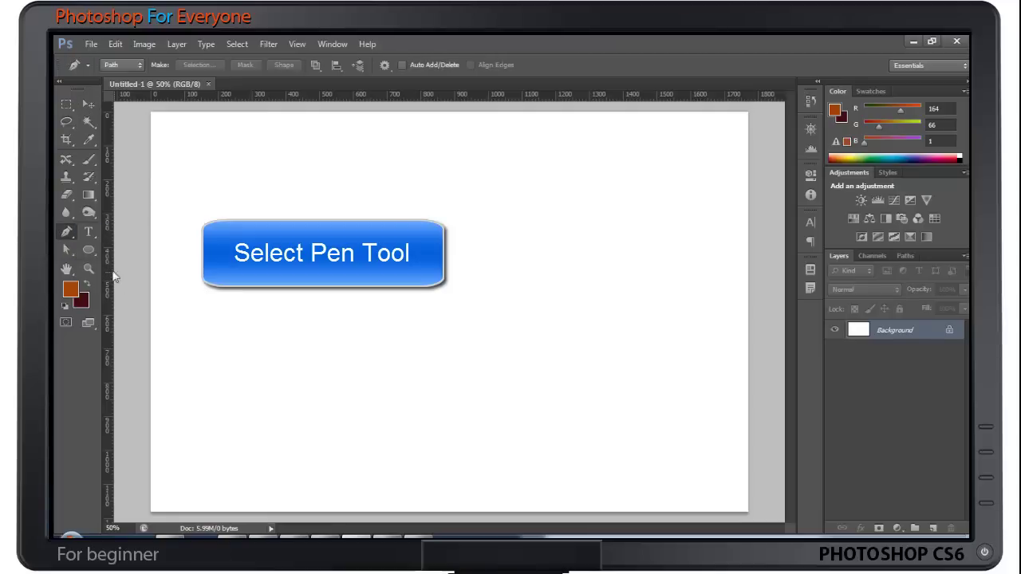
pyautogui.click(67, 232)
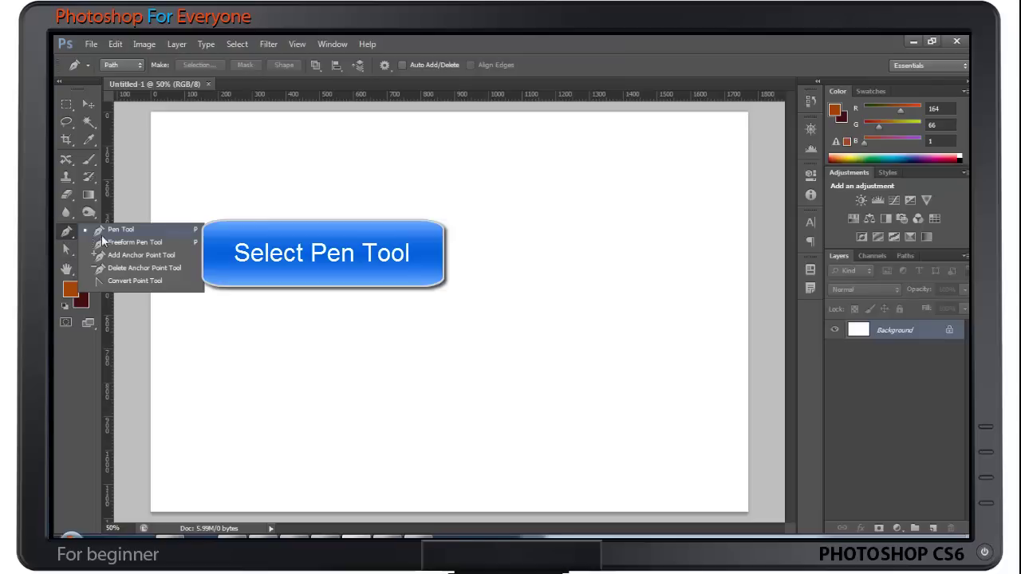
pyautogui.click(120, 254)
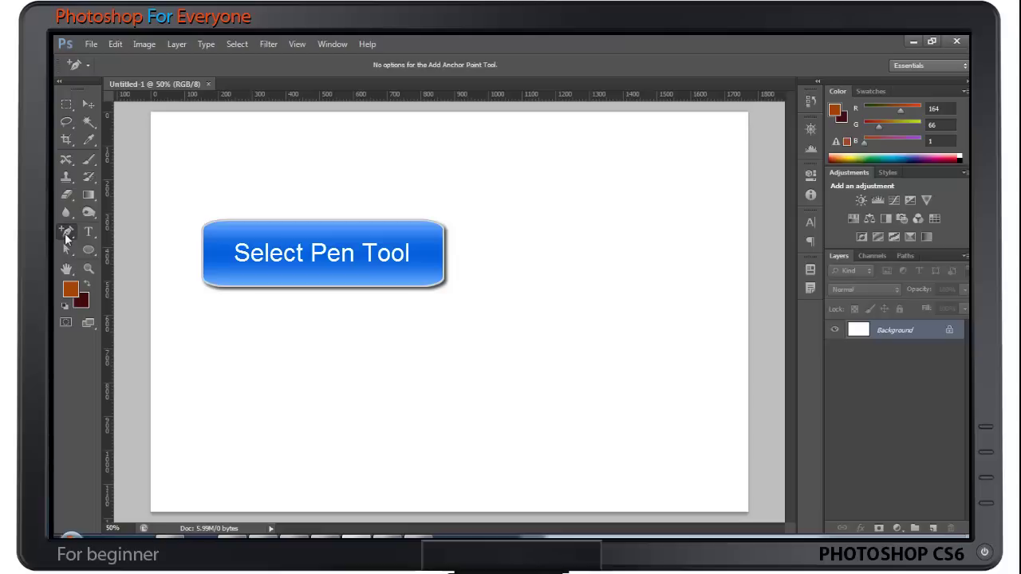
pyautogui.click(67, 234)
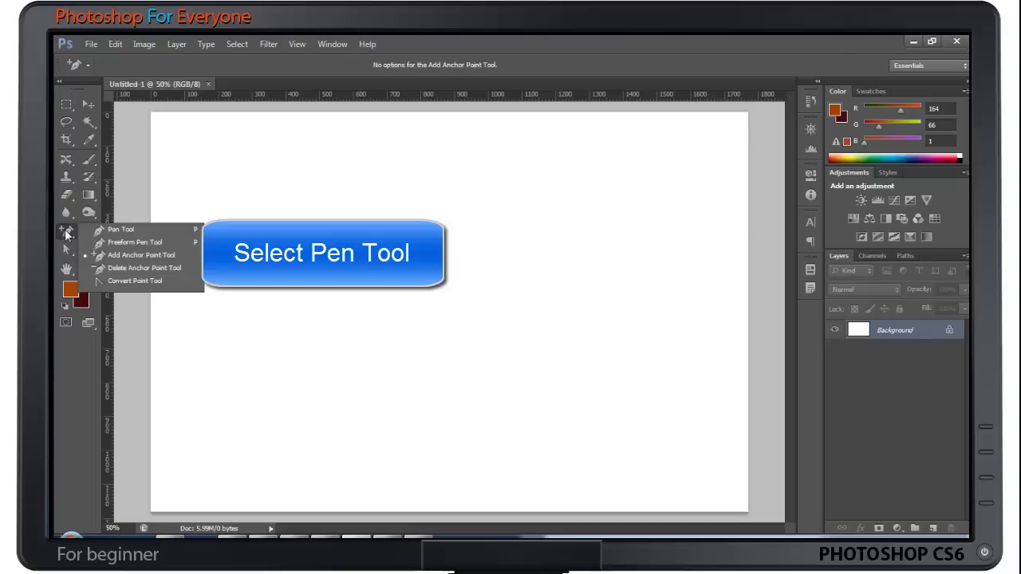
pyautogui.click(129, 232)
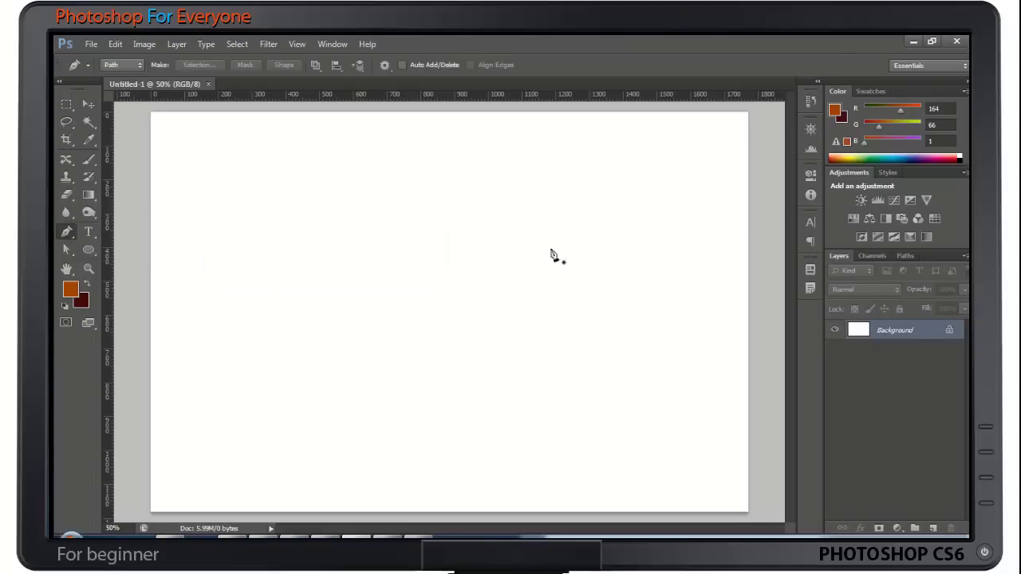
# - Place pen points for a flat top edge and vertical right side, then close at the start
pyautogui.click(256, 245)
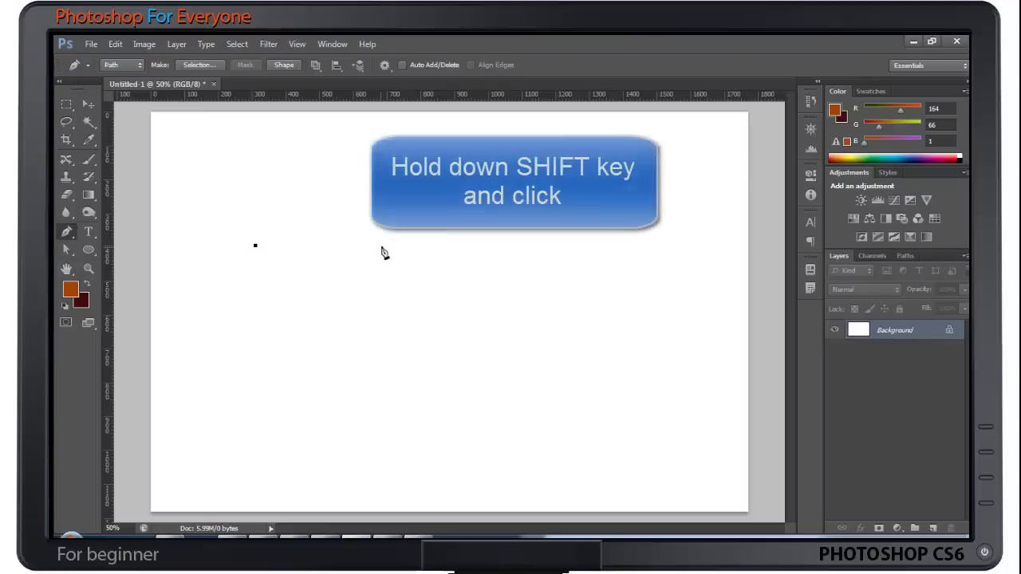
pyautogui.keyDown('shift'); pyautogui.click(381, 246); pyautogui.keyUp('shift')
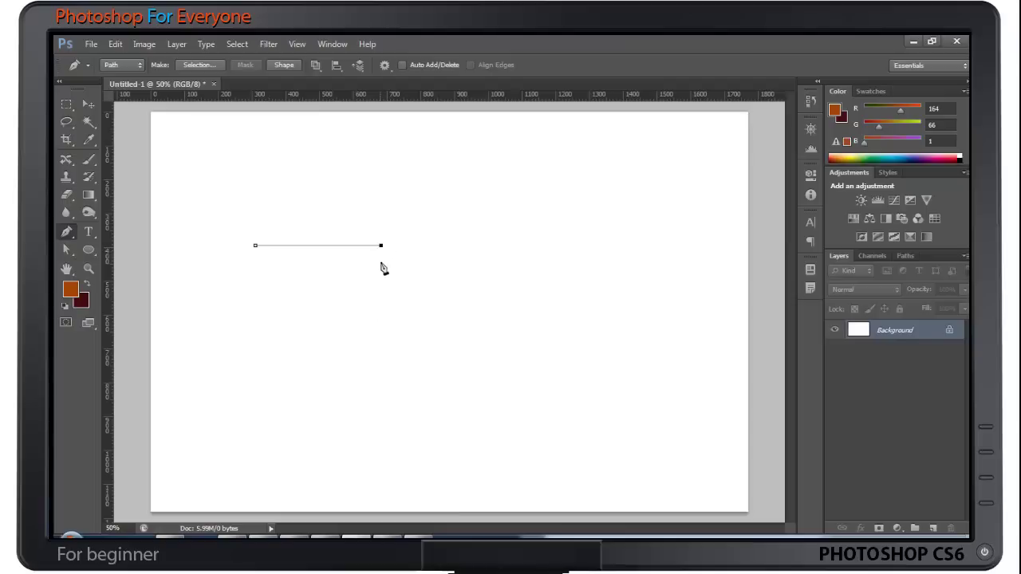
pyautogui.keyDown('shift'); pyautogui.click(376, 430); pyautogui.keyUp('shift')
pyautogui.click(256, 249)
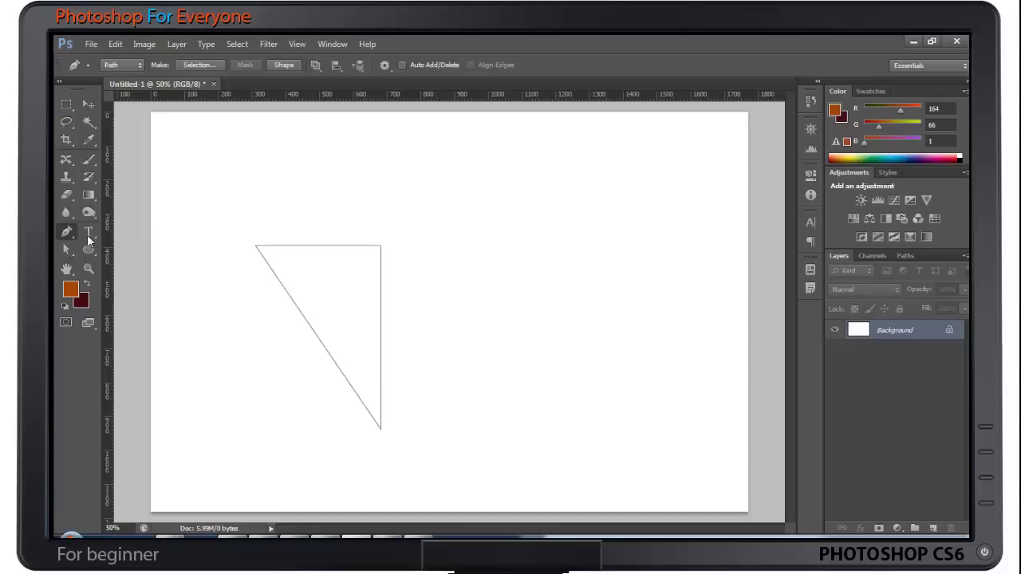
pyautogui.click(67, 232)
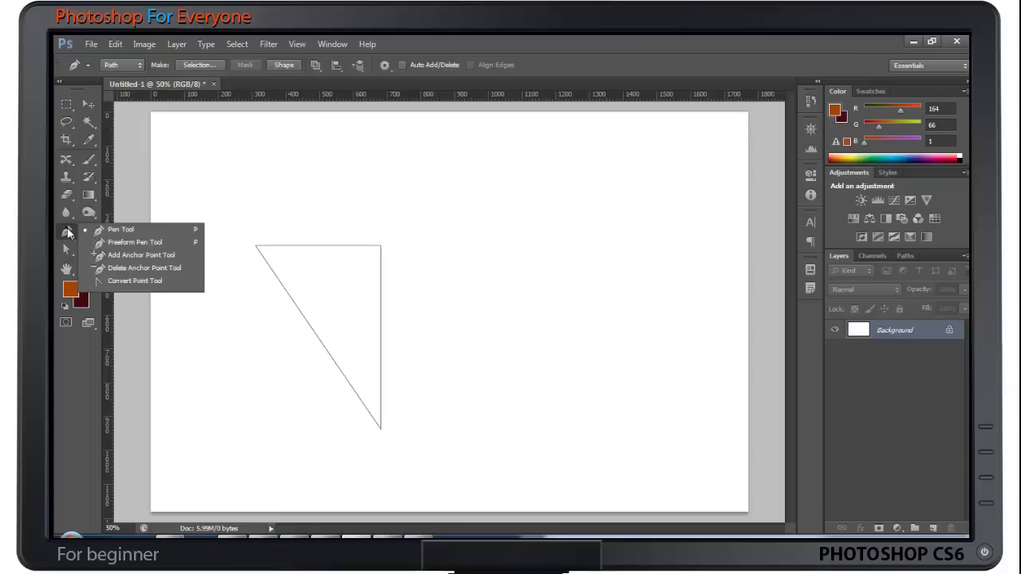
# - Add an anchor point on the diagonal side and drag it down-left into a smooth curve
pyautogui.click(108, 256)
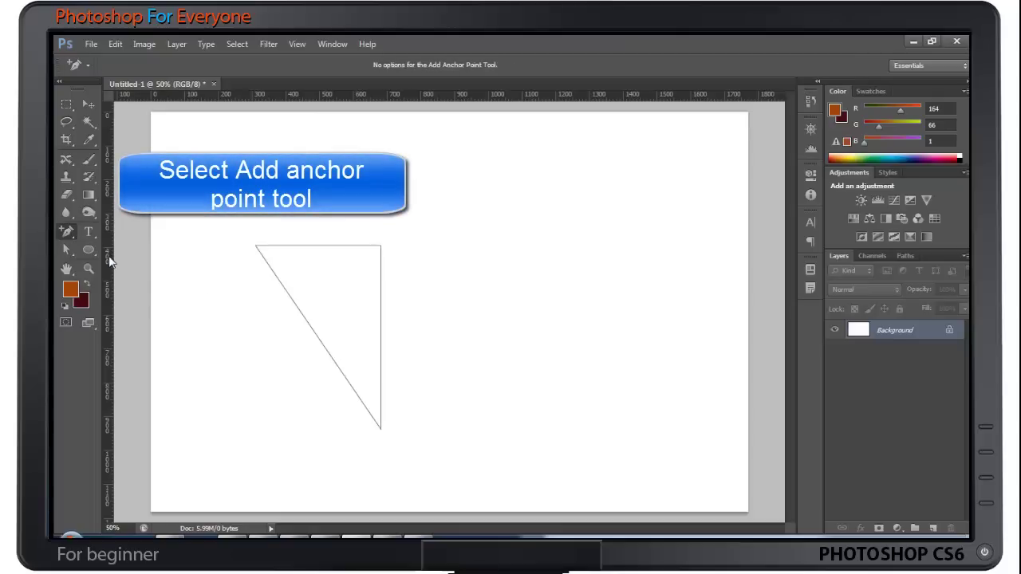
pyautogui.click(339, 370)
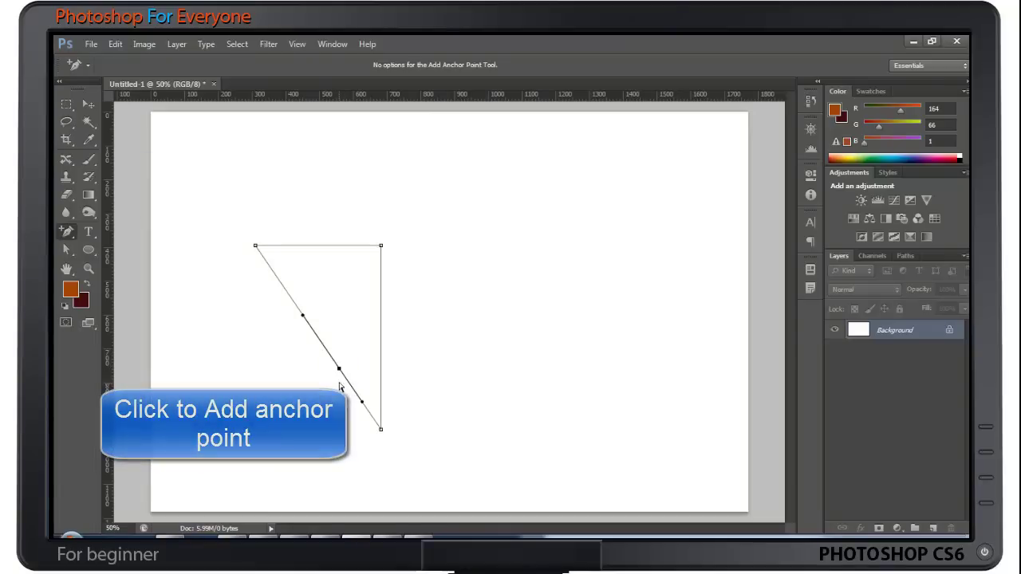
pyautogui.moveTo(339, 371); pyautogui.dragTo(288, 397)
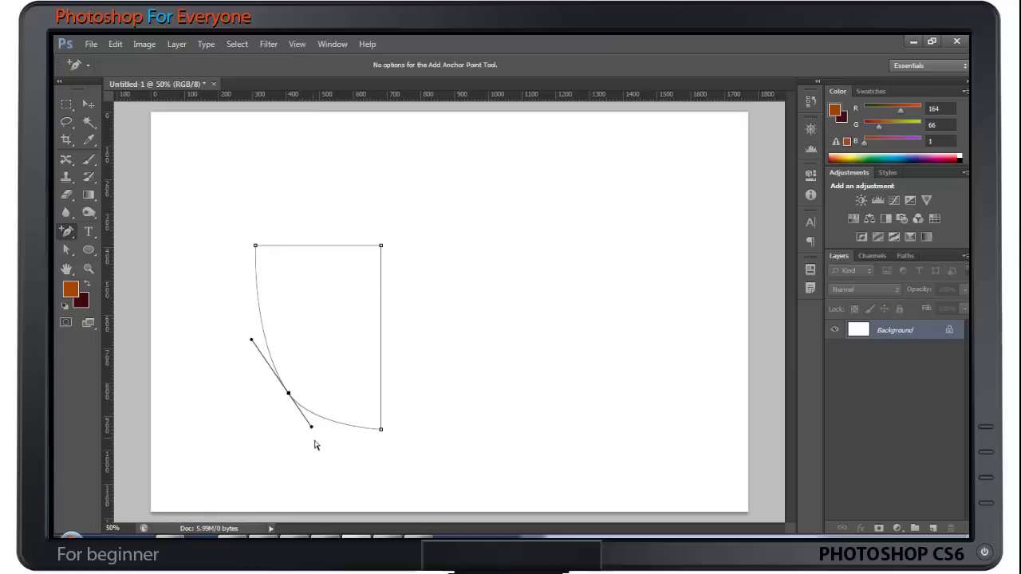
pyautogui.moveTo(312, 431); pyautogui.dragTo(316, 437)
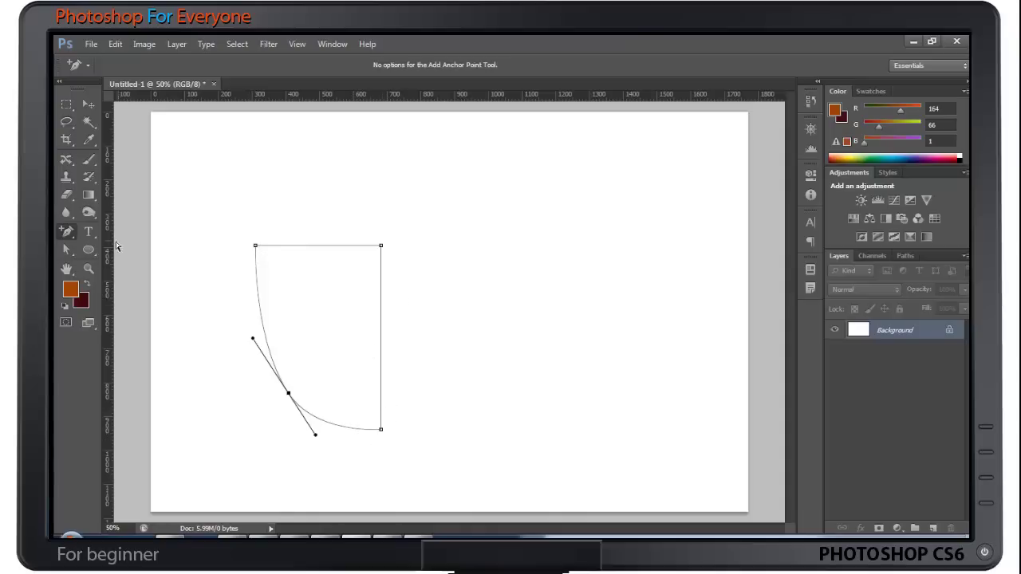
# - Convert the cup path into a selection with a 3-pixel feather radius
pyautogui.rightClick(67, 234)
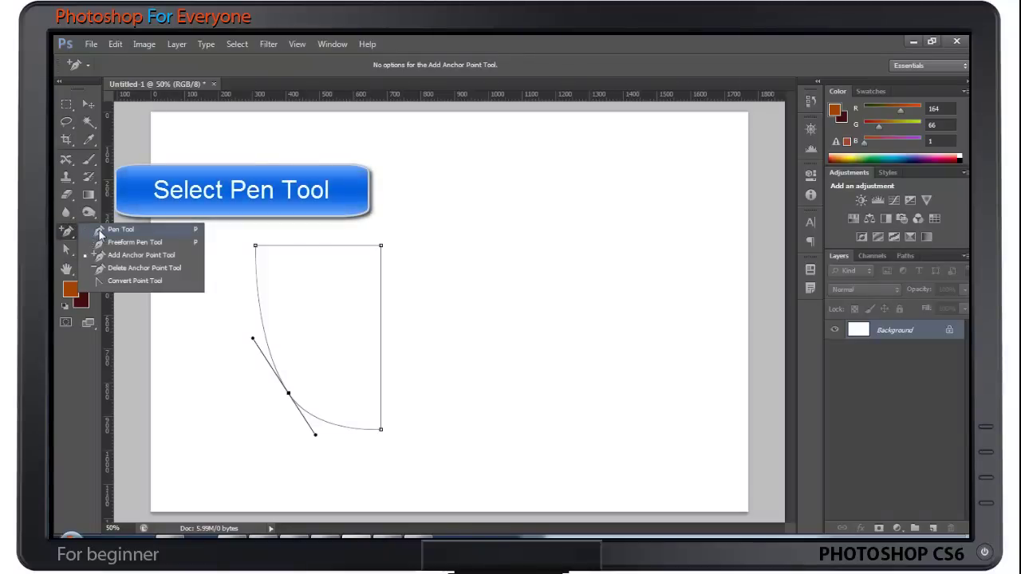
pyautogui.click(100, 231)
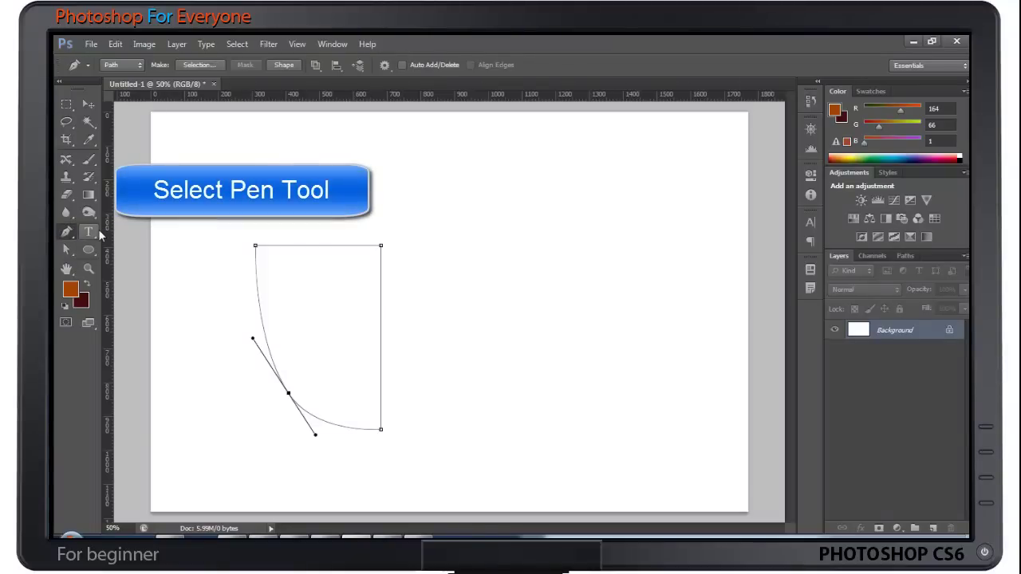
pyautogui.click(202, 65)
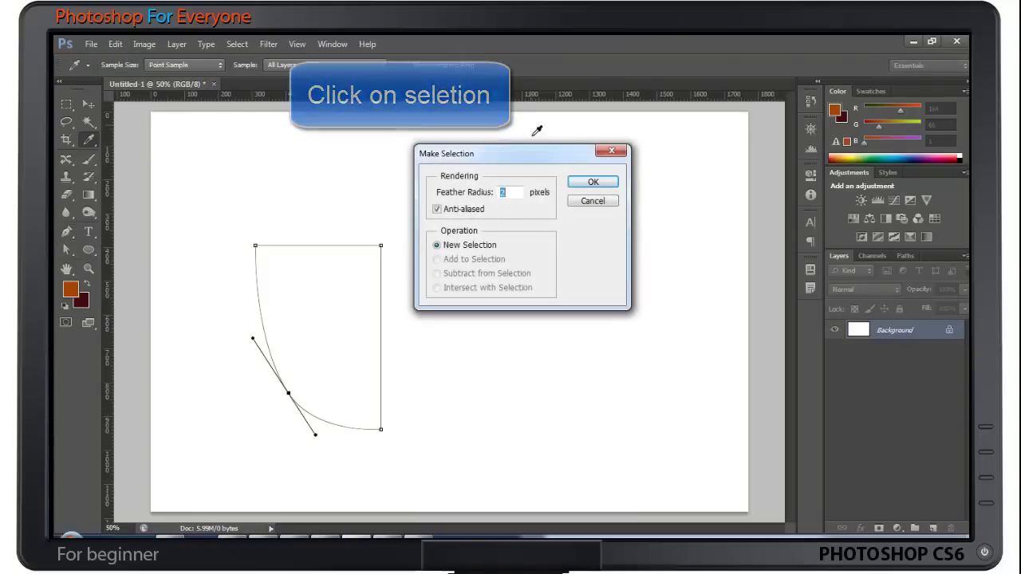
pyautogui.moveTo(514, 165); pyautogui.dragTo(507, 173)
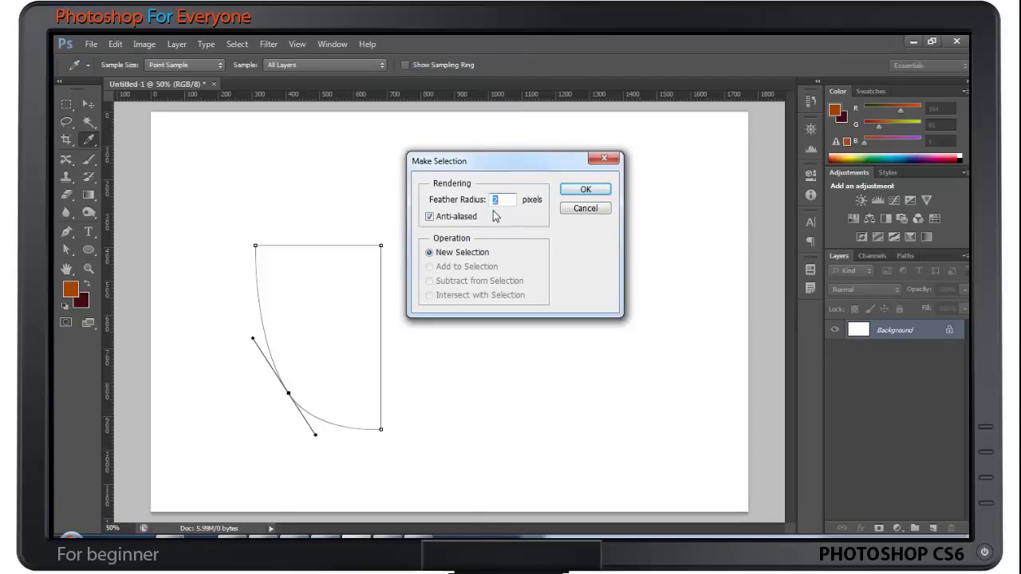
pyautogui.write('3')
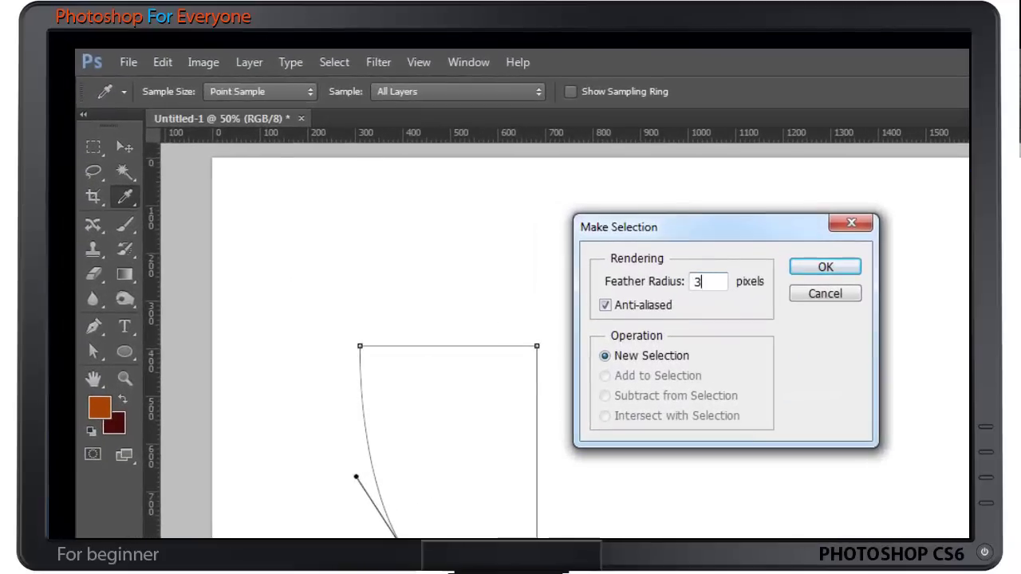
pyautogui.click(827, 270)
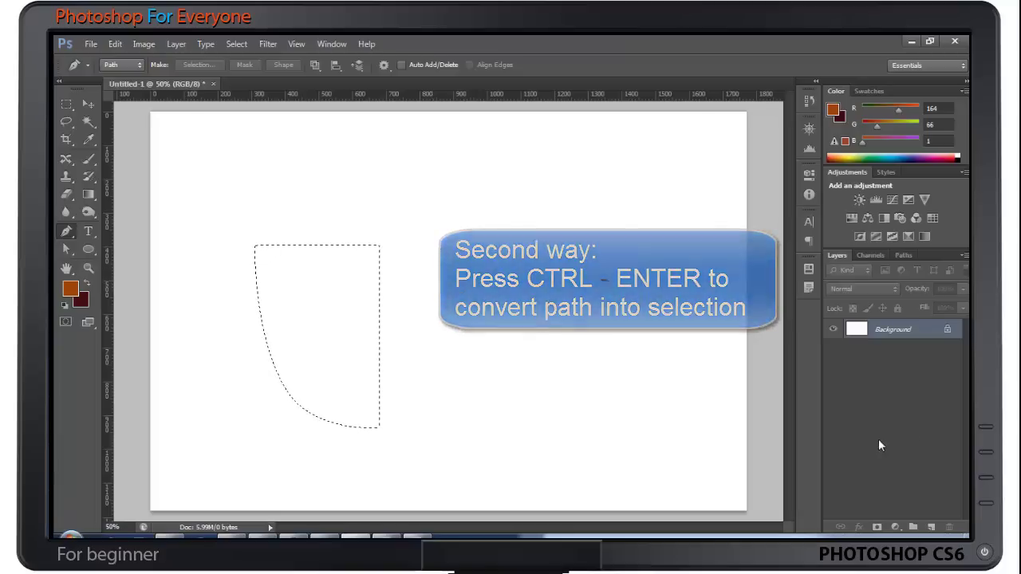
# - Add a new layer and set the foreground colour to orange-brown c34f02
pyautogui.click(933, 528)
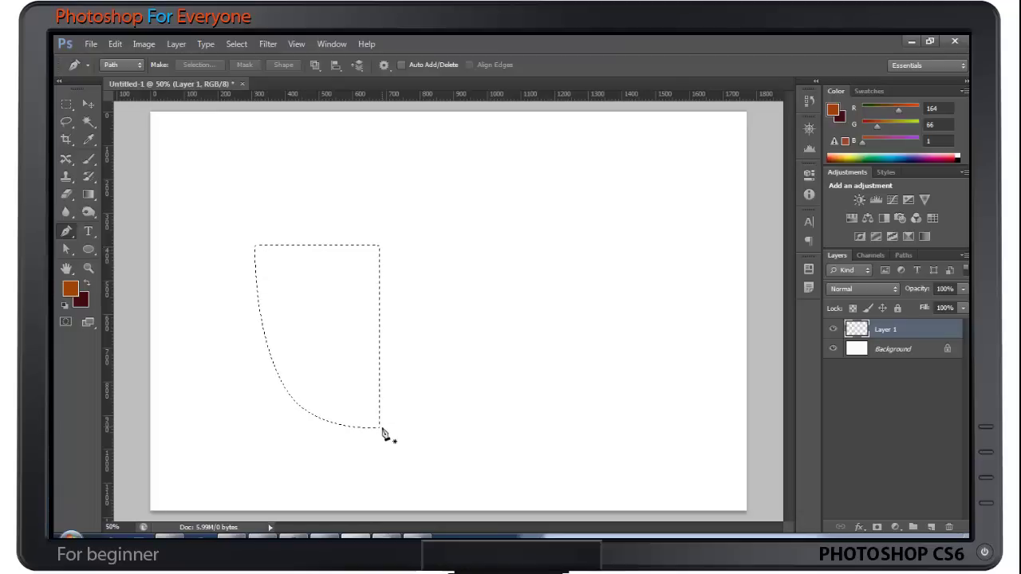
pyautogui.click(70, 291)
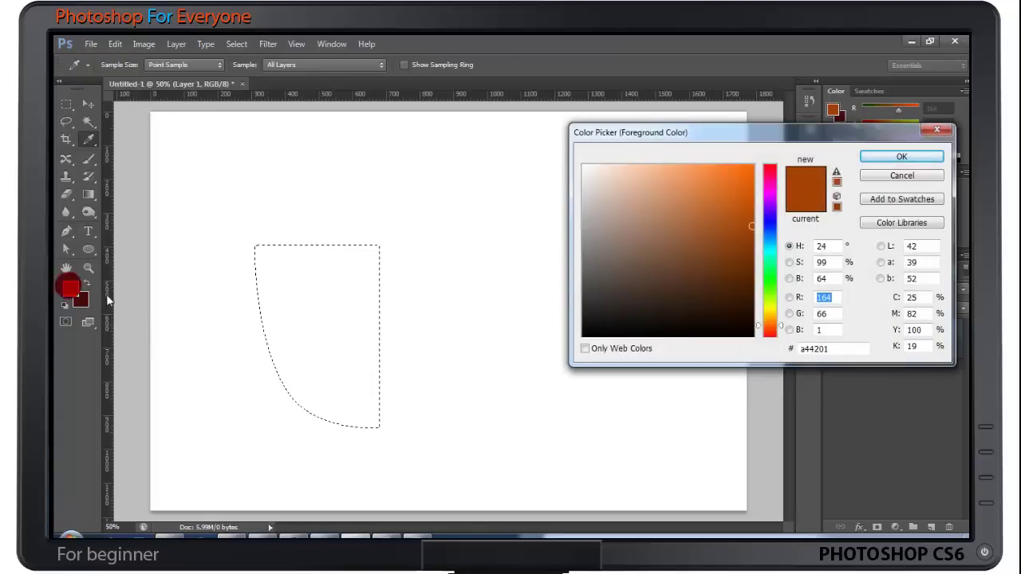
pyautogui.click(660, 269)
pyautogui.click(706, 228)
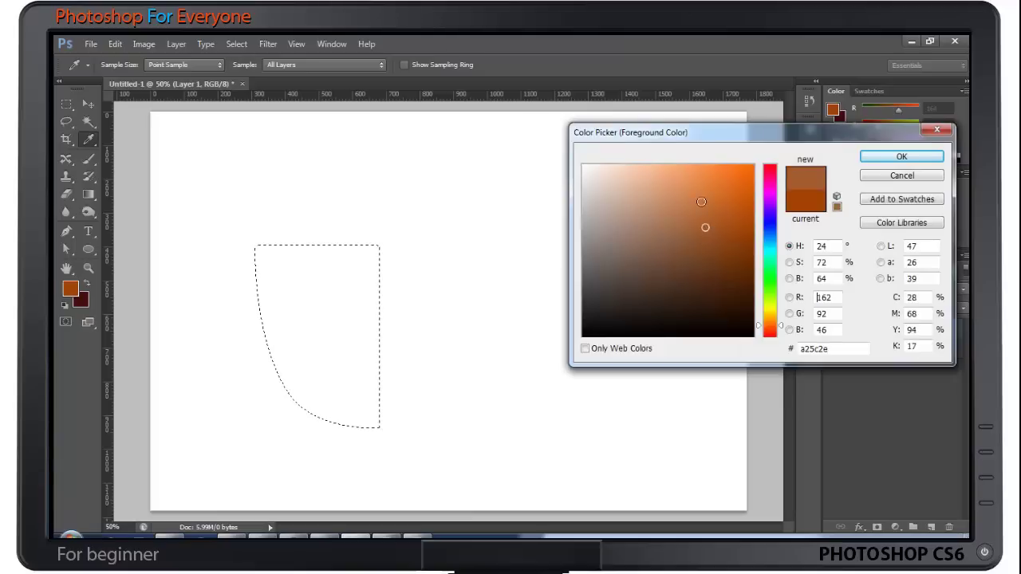
pyautogui.click(720, 182)
pyautogui.click(713, 236)
pyautogui.moveTo(730, 251); pyautogui.dragTo(732, 215)
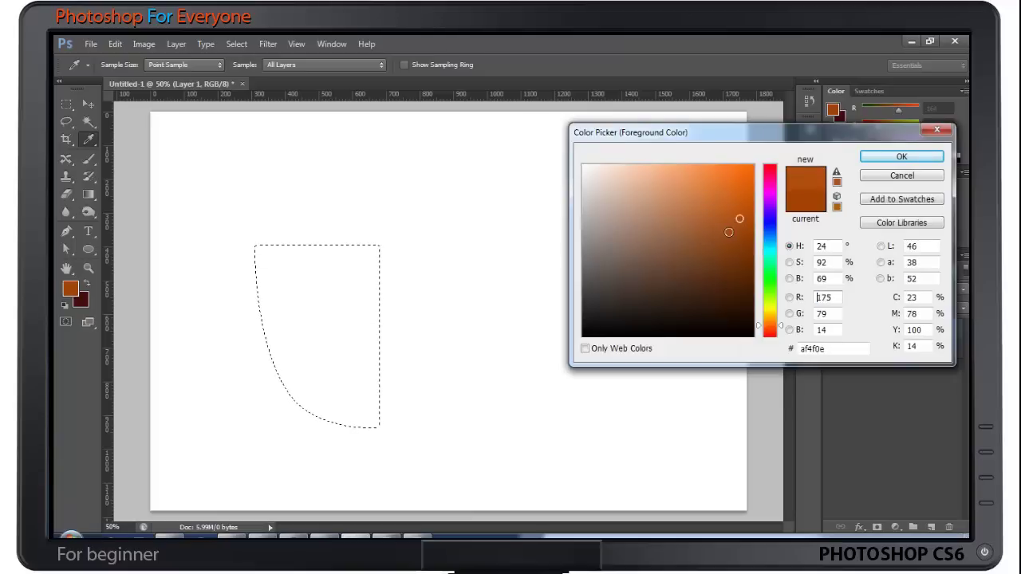
pyautogui.click(757, 198)
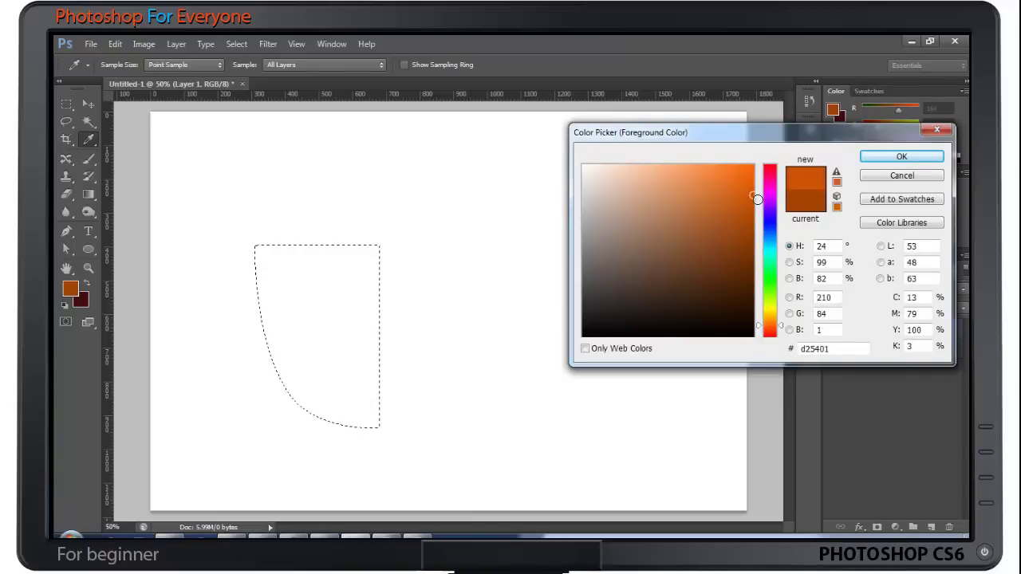
pyautogui.click(755, 205)
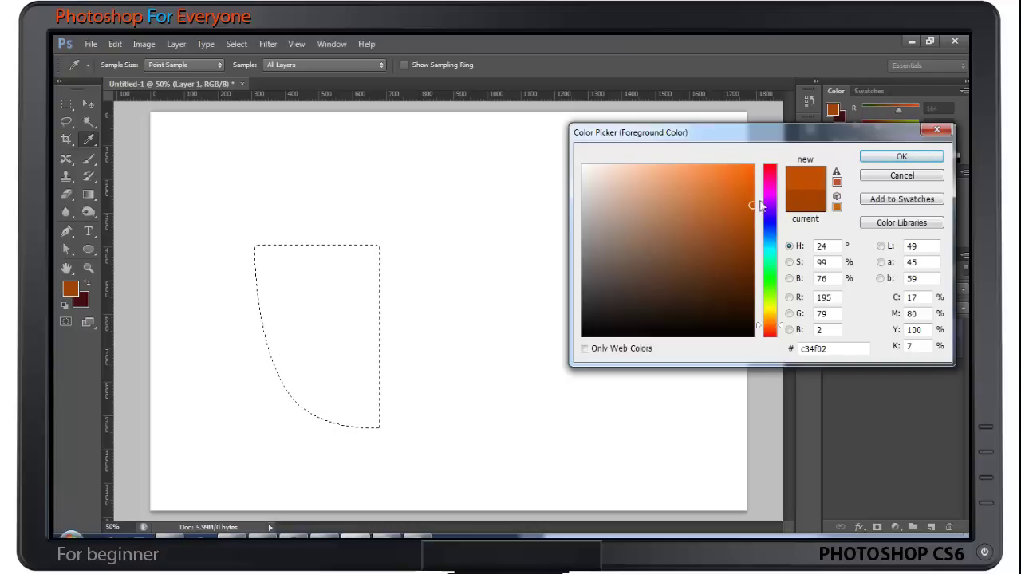
pyautogui.click(905, 157)
# - Fill the selection with the foreground colour at Normal mode, 100% opacity
pyautogui.press('p')
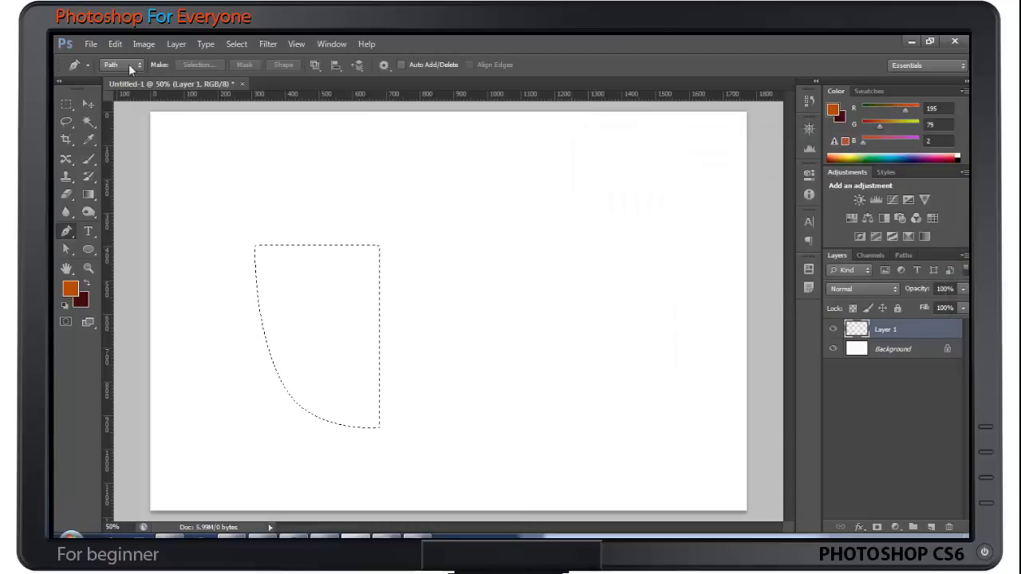
pyautogui.click(114, 44)
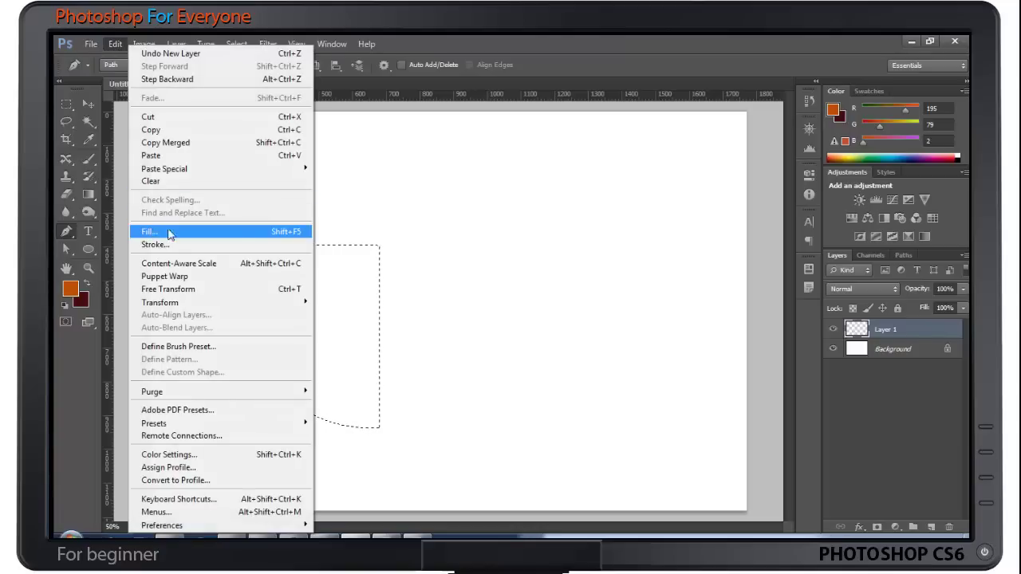
pyautogui.click(267, 234)
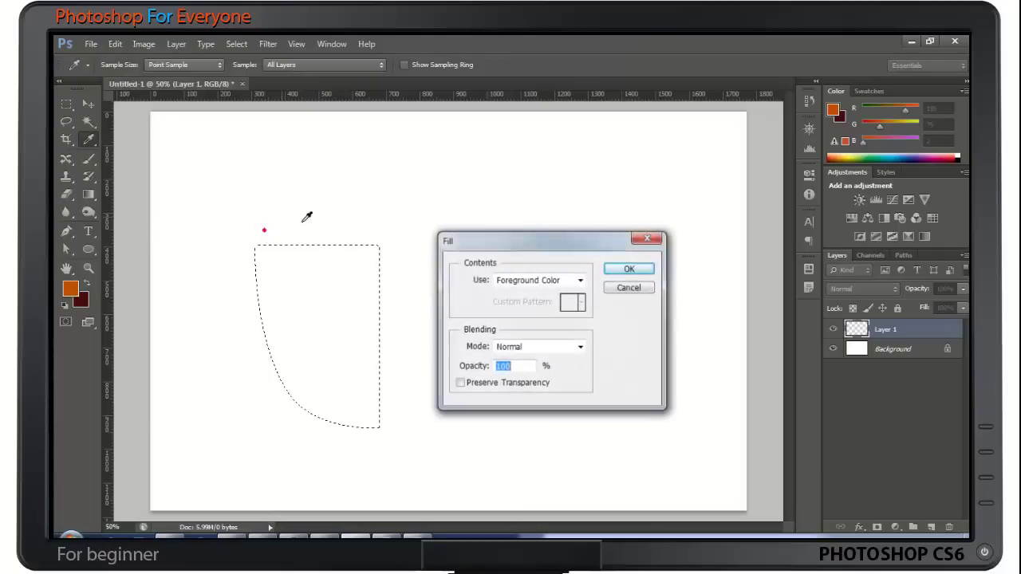
pyautogui.moveTo(570, 241); pyautogui.dragTo(563, 231)
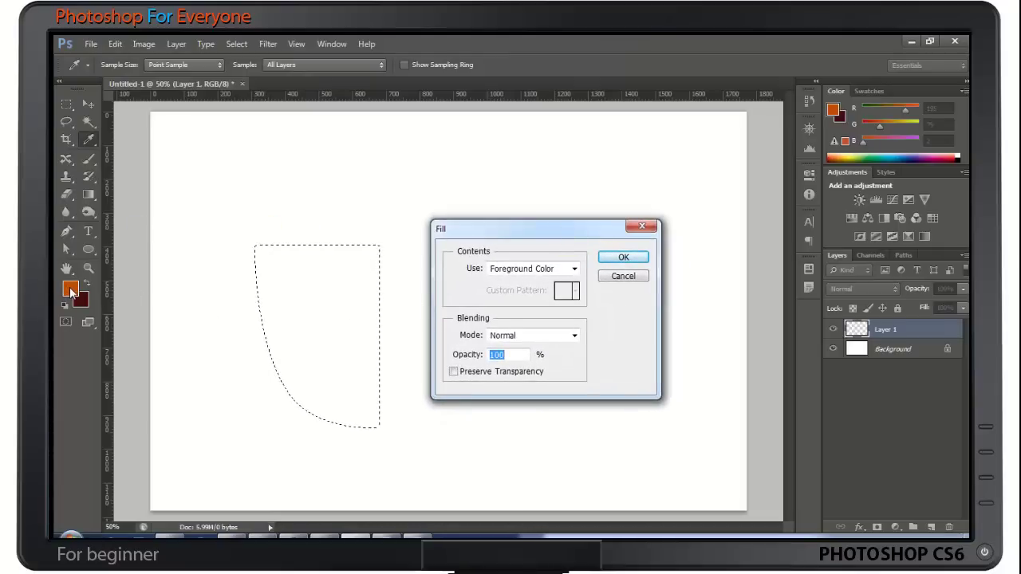
pyautogui.click(533, 271)
pyautogui.click(536, 274)
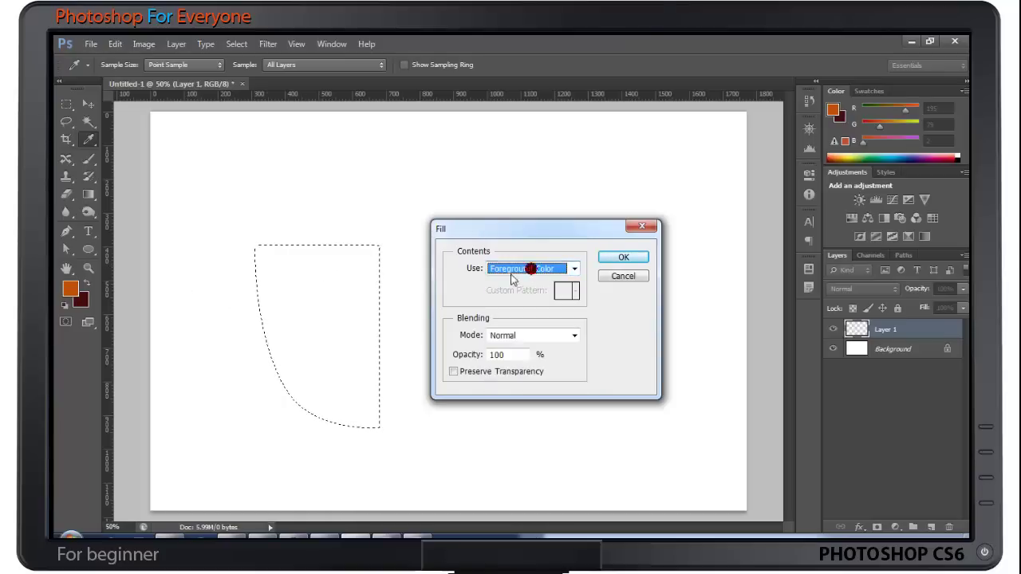
pyautogui.click(519, 267)
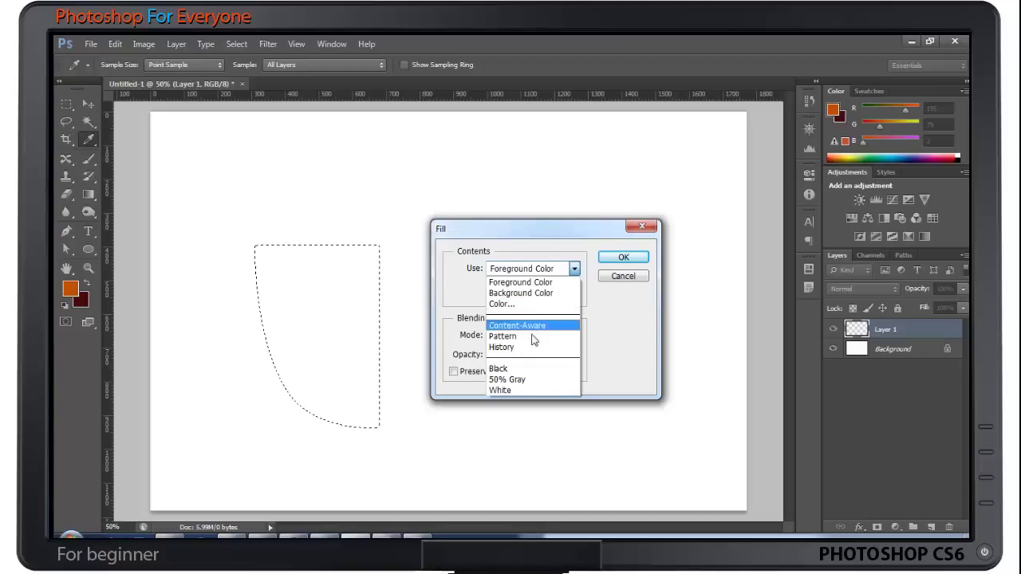
pyautogui.click(542, 284)
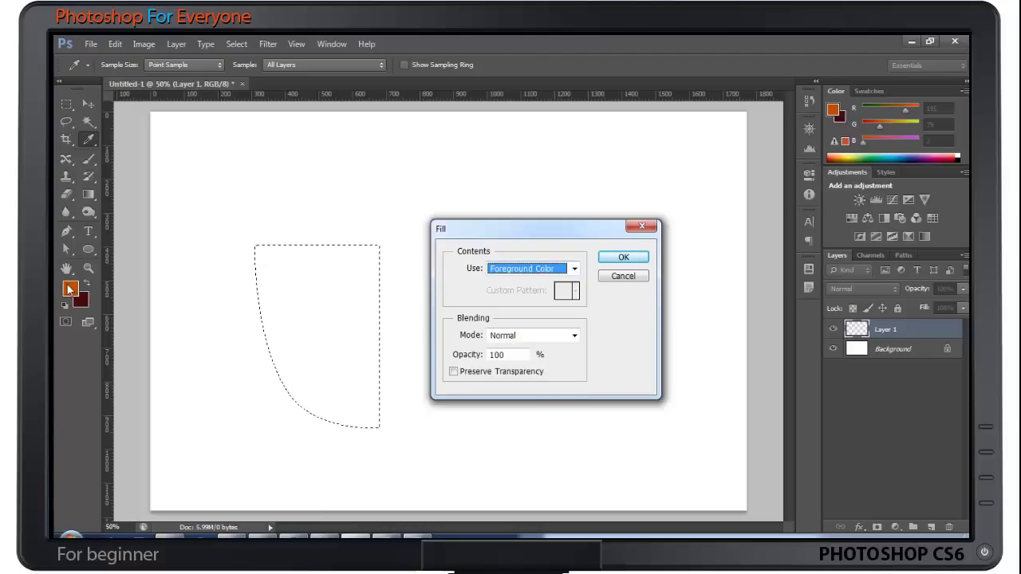
pyautogui.click(624, 258)
pyautogui.press('p')
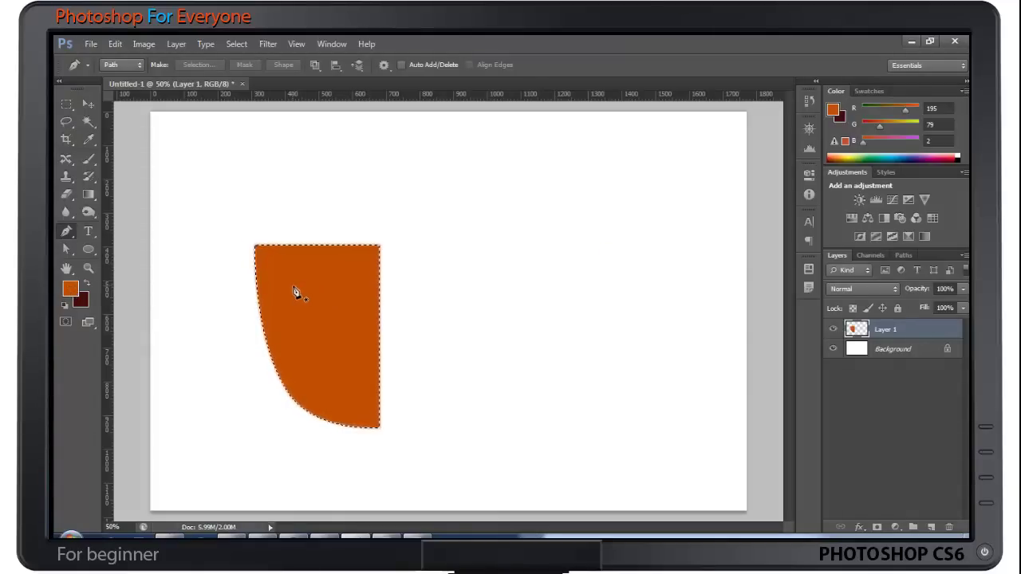
pyautogui.click(236, 45)
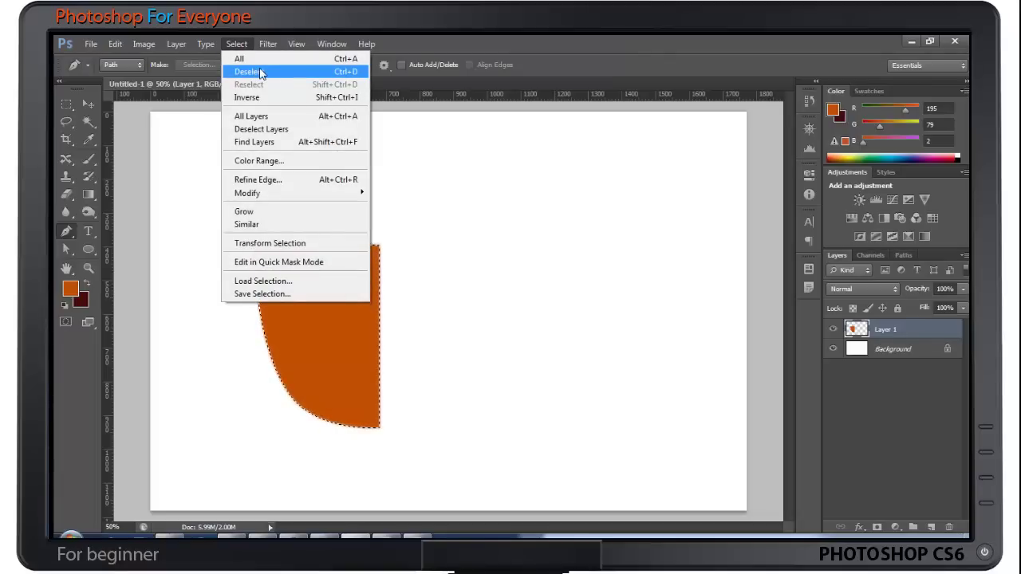
# - Deselect and duplicate Layer 1 as Layer 1 copy
pyautogui.click(341, 74)
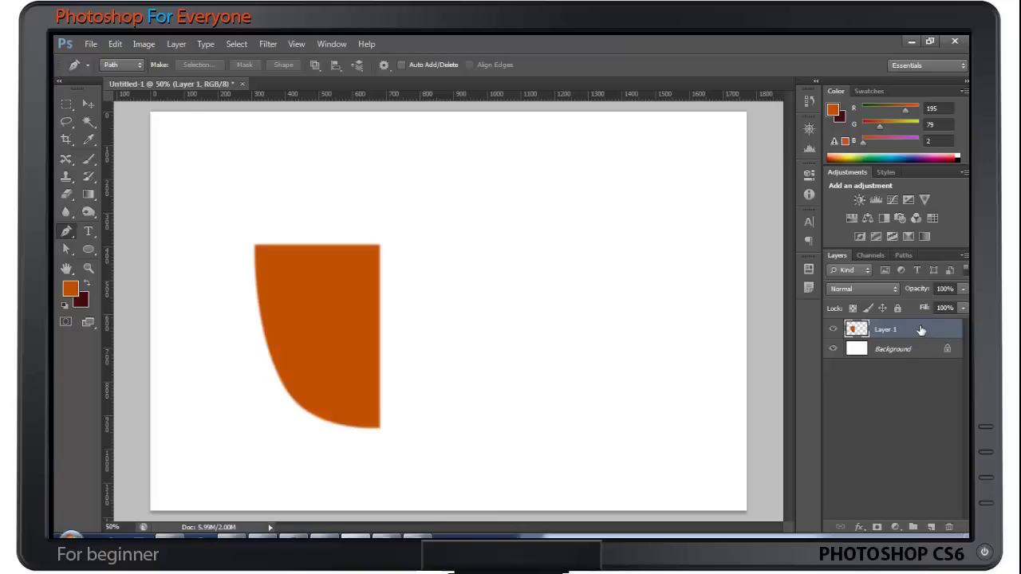
pyautogui.moveTo(920, 329); pyautogui.dragTo(939, 507)
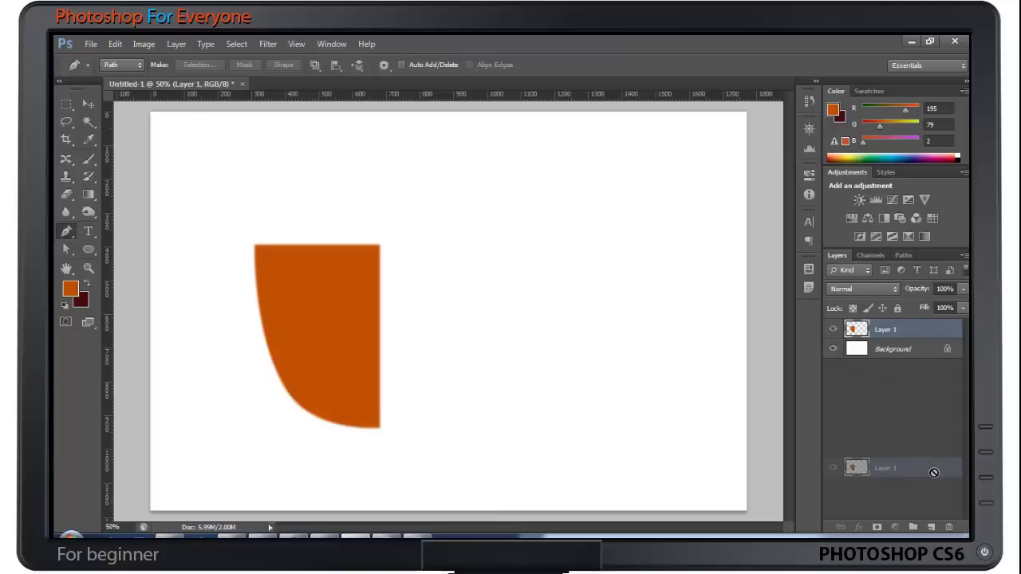
pyautogui.moveTo(938, 507); pyautogui.dragTo(931, 527)
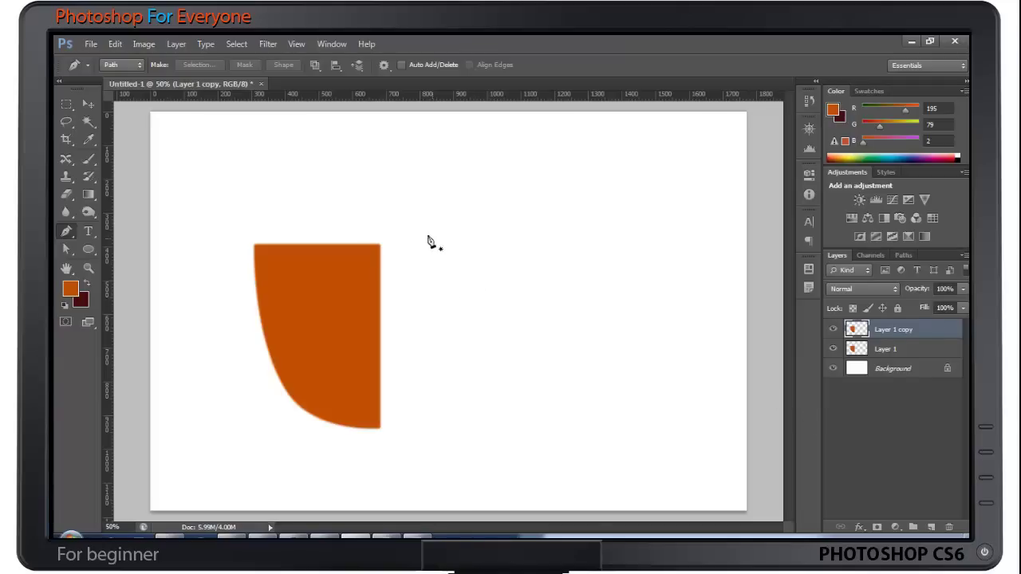
# - Move the copied shape 420 px to the right and start a free transform on it
pyautogui.click(89, 108)
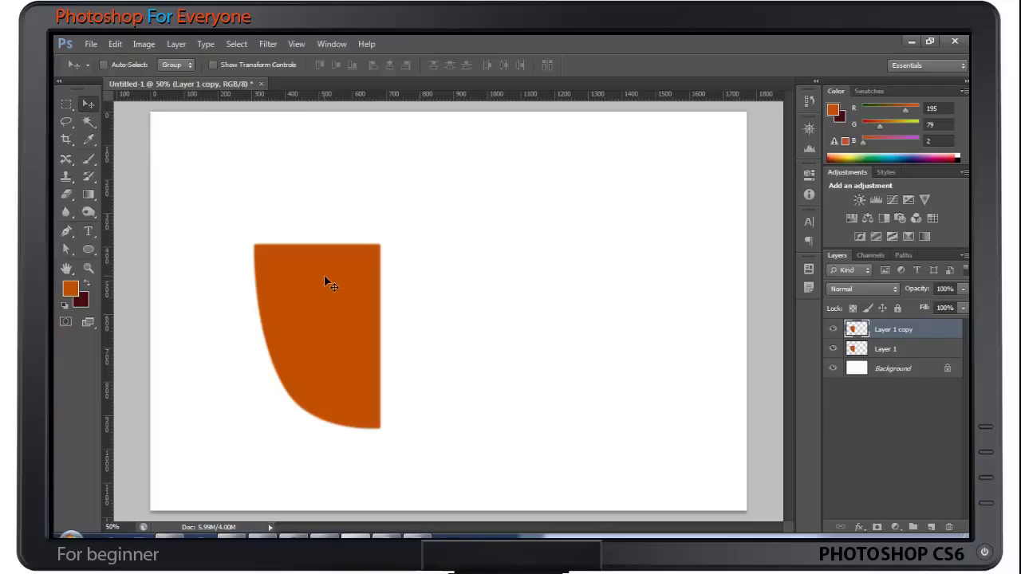
pyautogui.moveTo(324, 276); pyautogui.dragTo(465, 282)
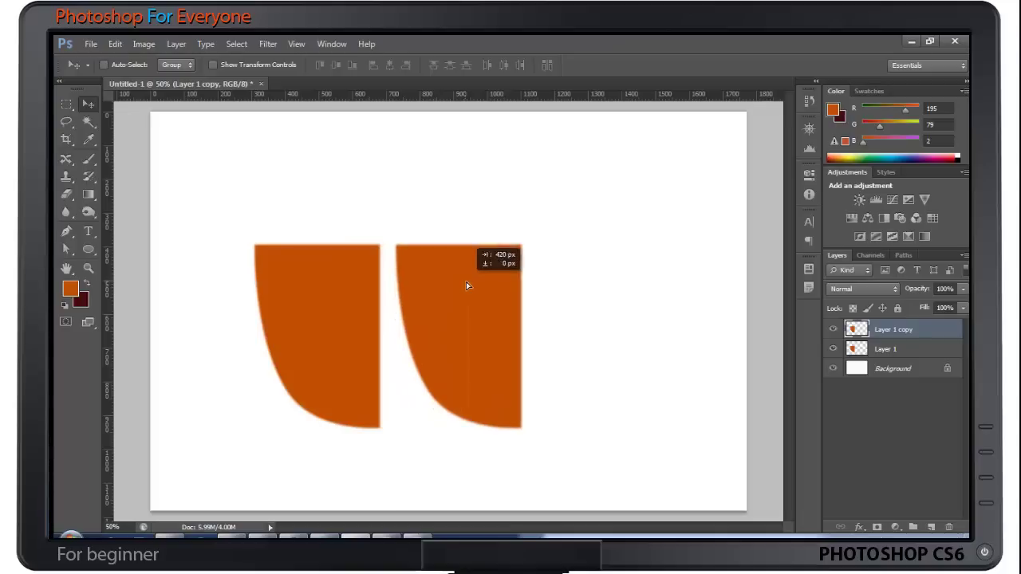
pyautogui.moveTo(466, 281); pyautogui.dragTo(466, 280)
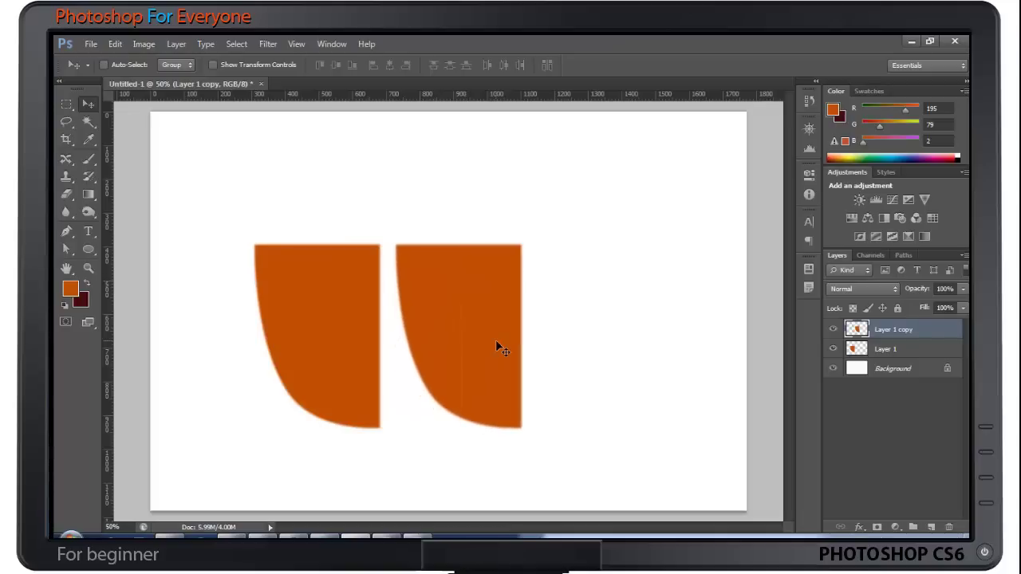
pyautogui.hotkey('ctrl', 't')
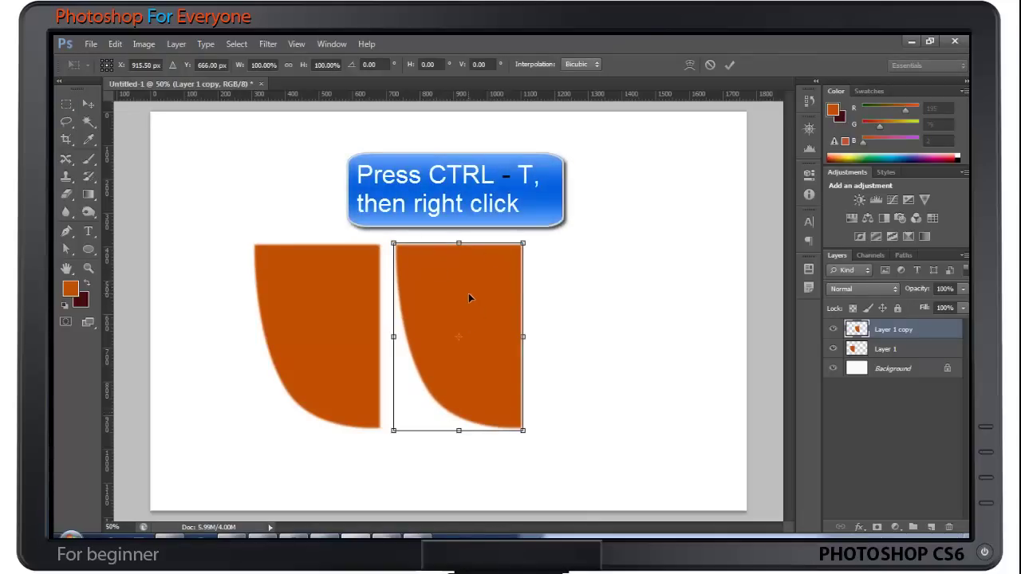
# - Flip the copy horizontally and slide it left to meet the original half
pyautogui.rightClick(468, 293)
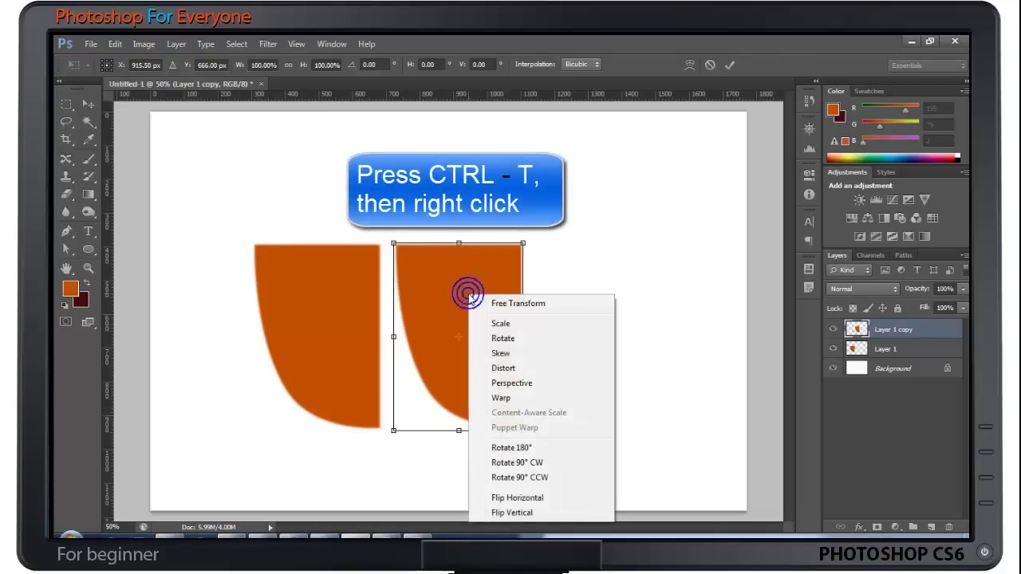
pyautogui.click(547, 498)
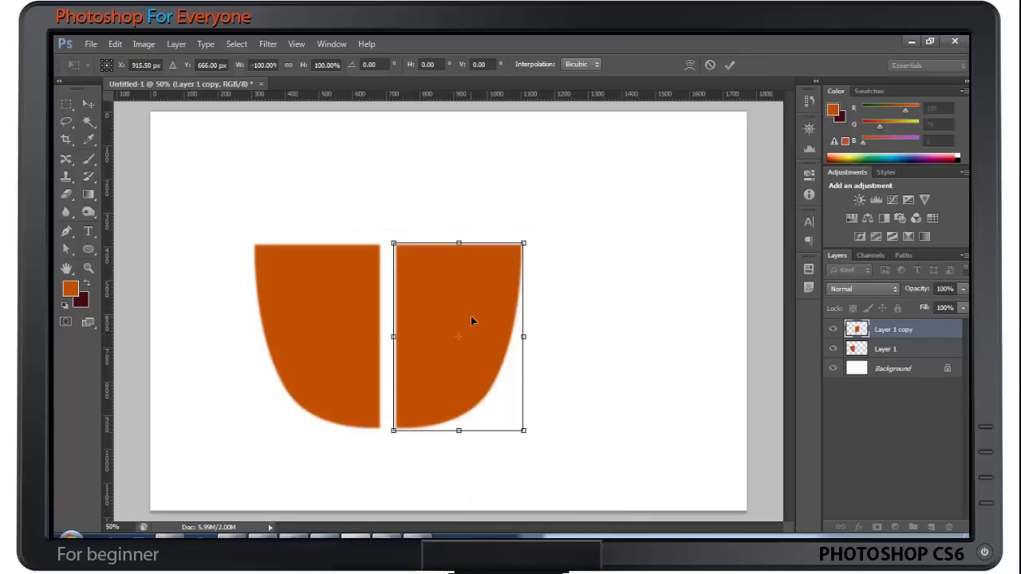
pyautogui.moveTo(459, 296); pyautogui.dragTo(444, 294)
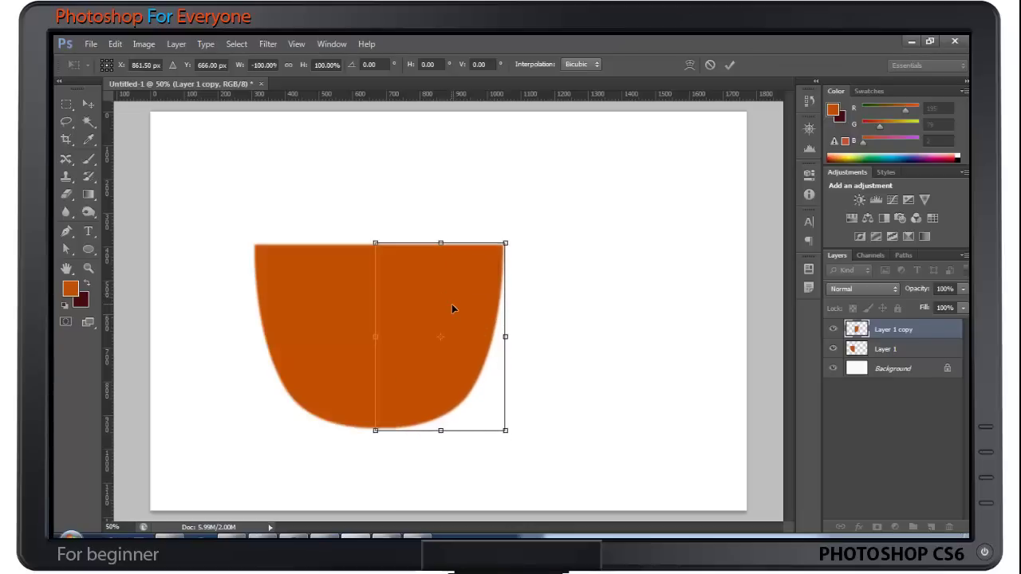
pyautogui.press('Return')
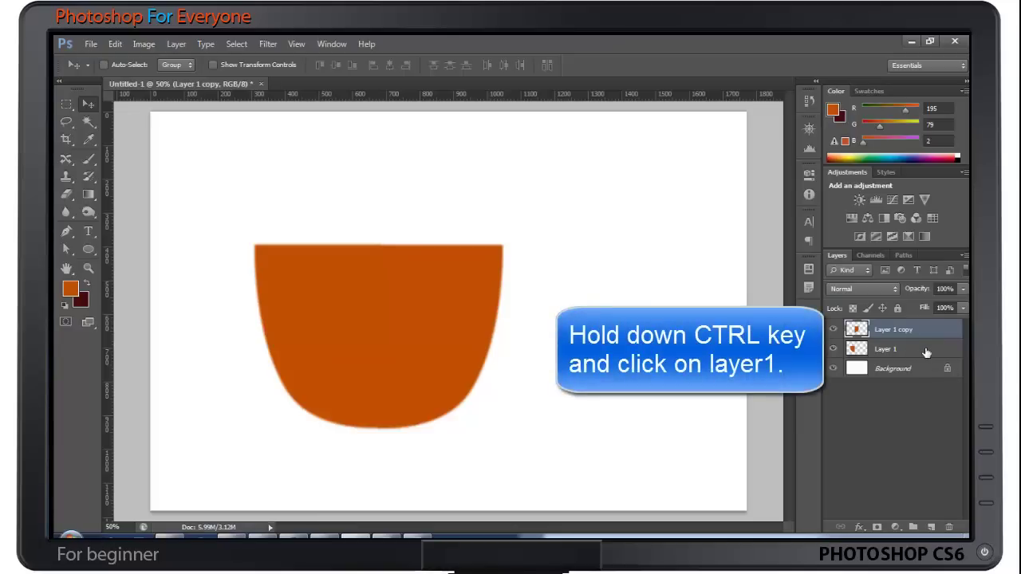
# - Merge Layer 1 and Layer 1 copy into one layer and free-transform the whole cup
pyautogui.keyDown('ctrl'); pyautogui.click(926, 351); pyautogui.keyUp('ctrl')
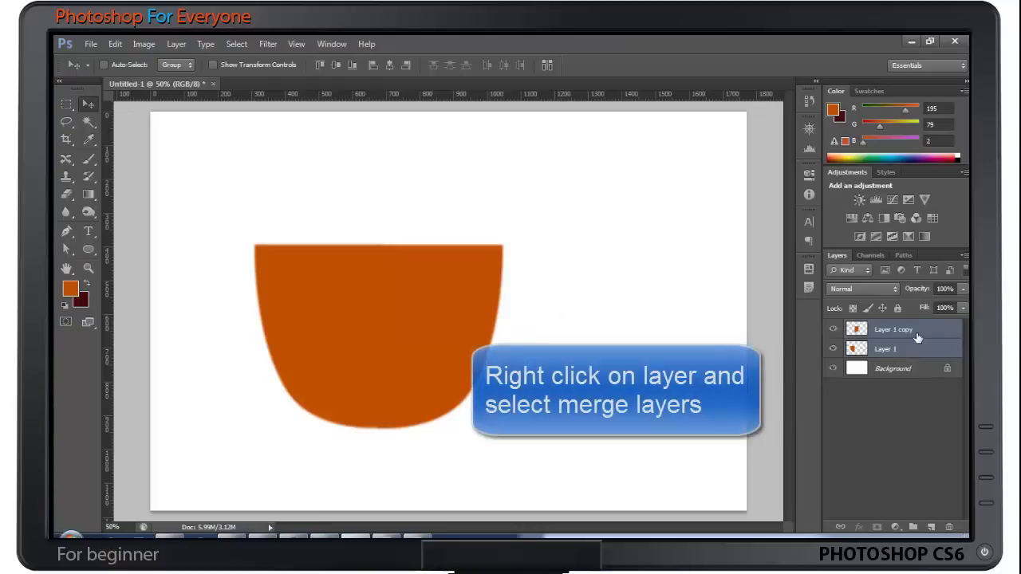
pyautogui.rightClick(911, 332)
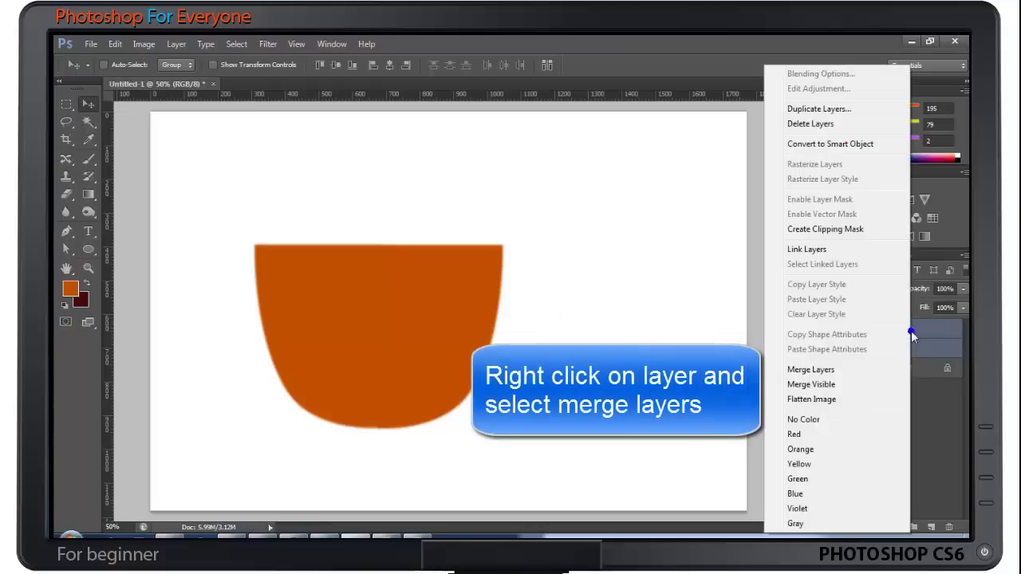
pyautogui.click(811, 369)
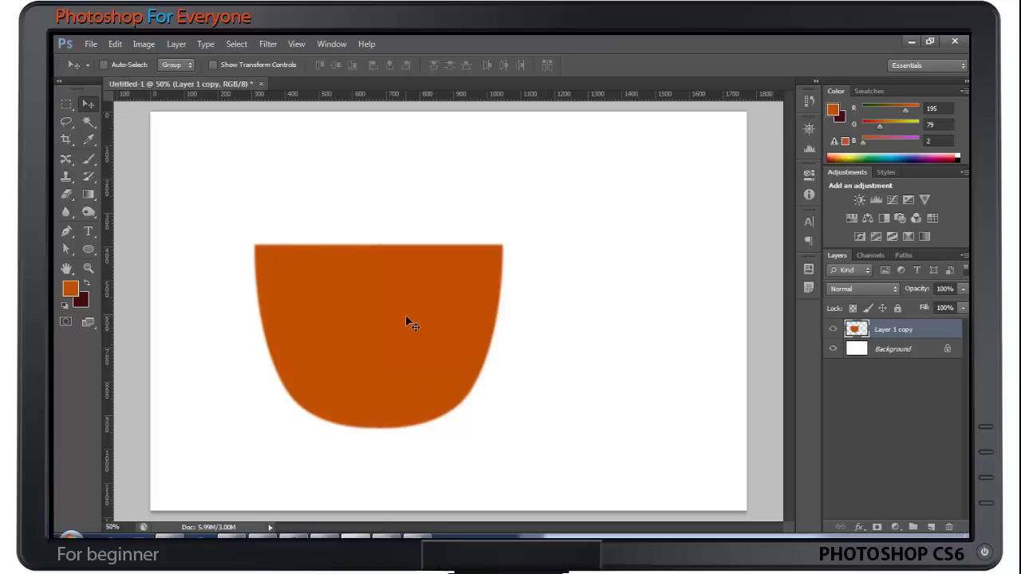
pyautogui.hotkey('ctrl', 't')
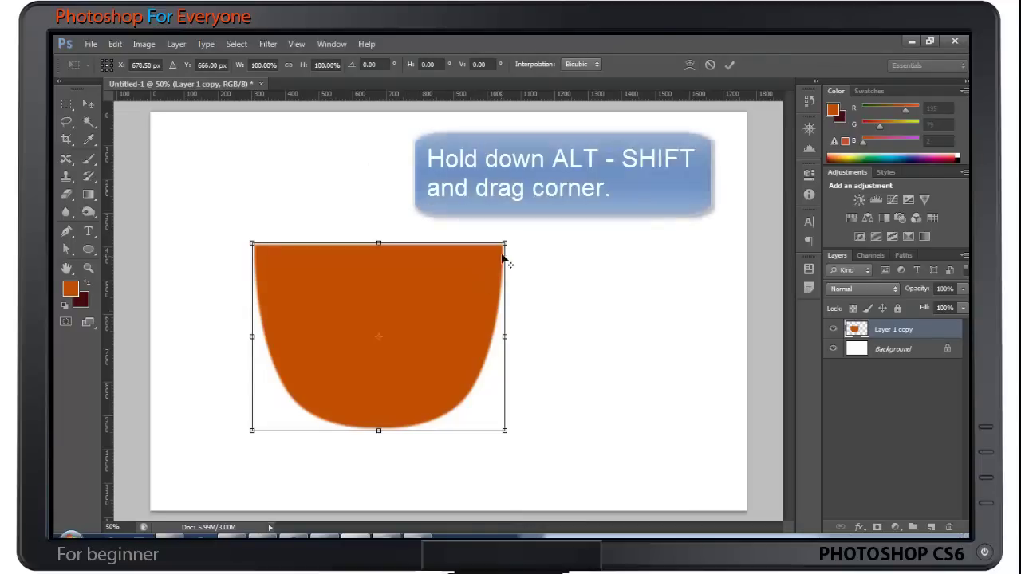
# - Scale the cup down to about 73% around its centre and shift it slightly up-left
pyautogui.moveTo(508, 248); pyautogui.dragTo(484, 264)
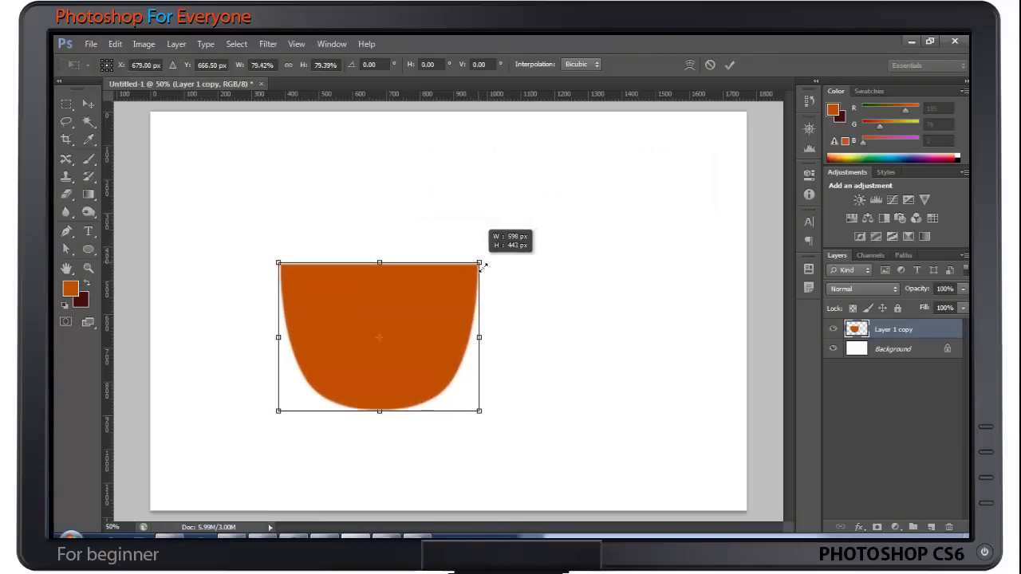
pyautogui.moveTo(484, 264); pyautogui.dragTo(473, 272)
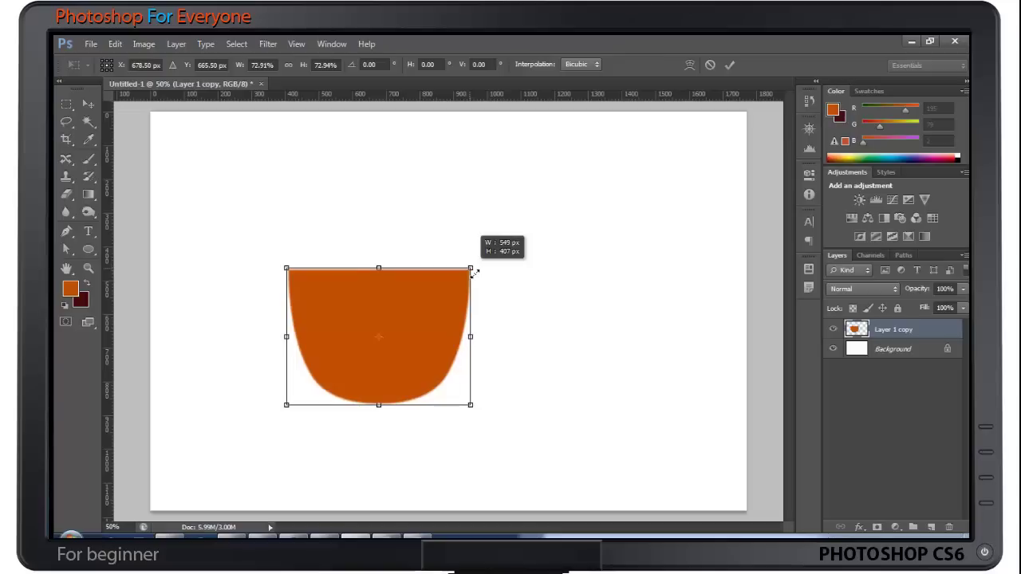
pyautogui.moveTo(474, 272); pyautogui.dragTo(474, 273)
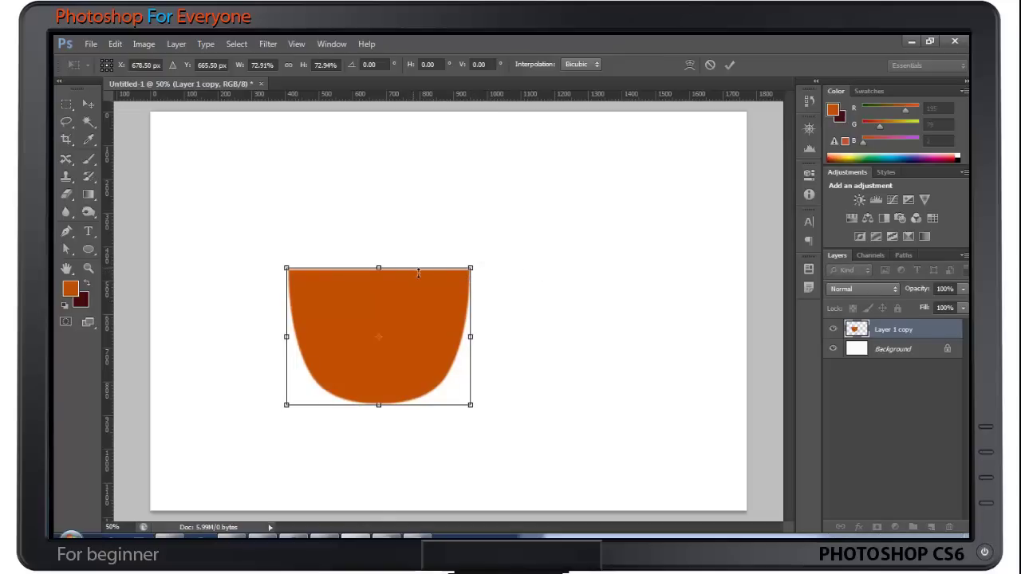
pyautogui.press('Return')
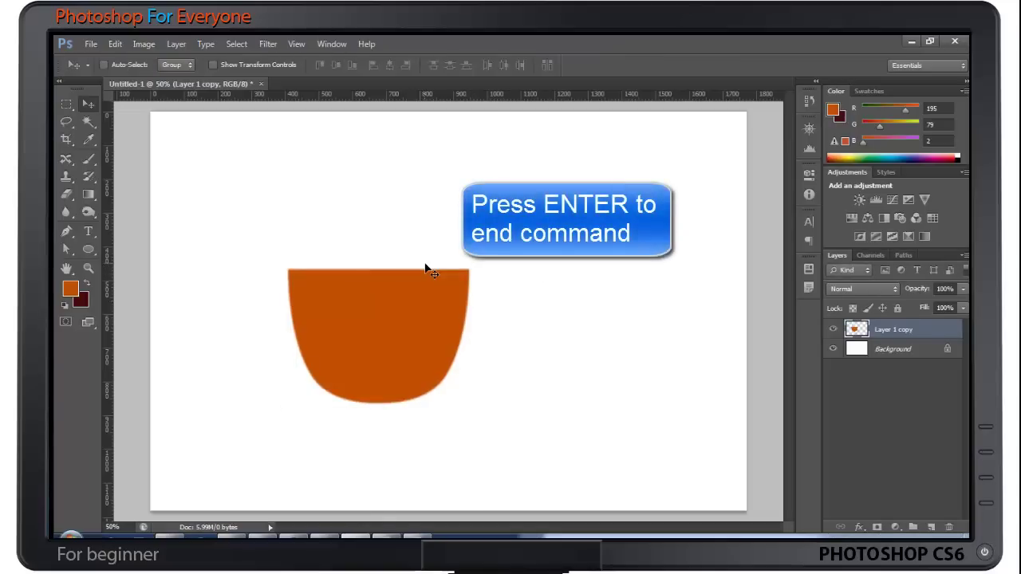
pyautogui.moveTo(401, 318); pyautogui.dragTo(390, 294)
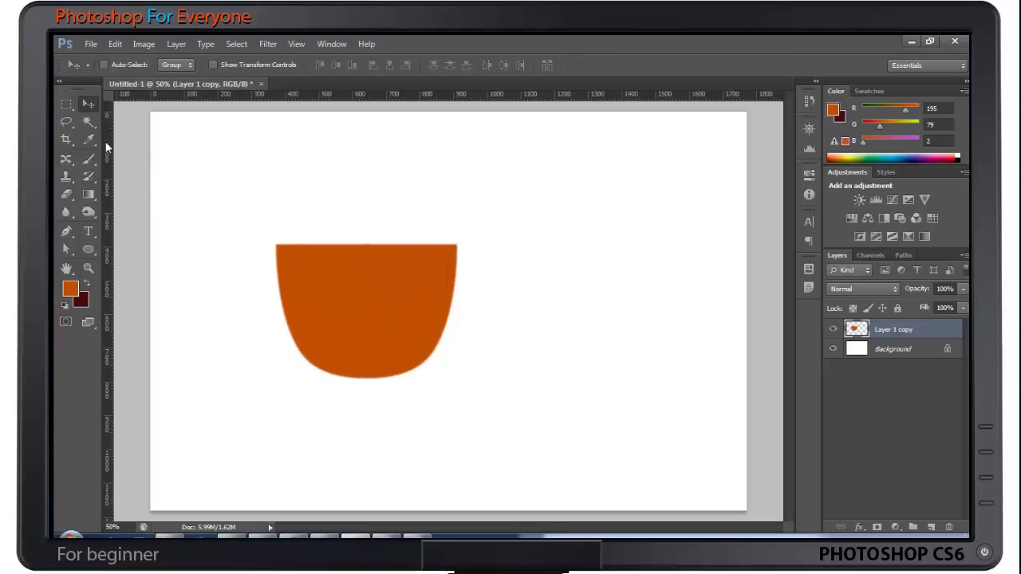
# - Fill a thin rectangular selection below the bowl with orange on a new Layer 1, then deselect
pyautogui.click(67, 106)
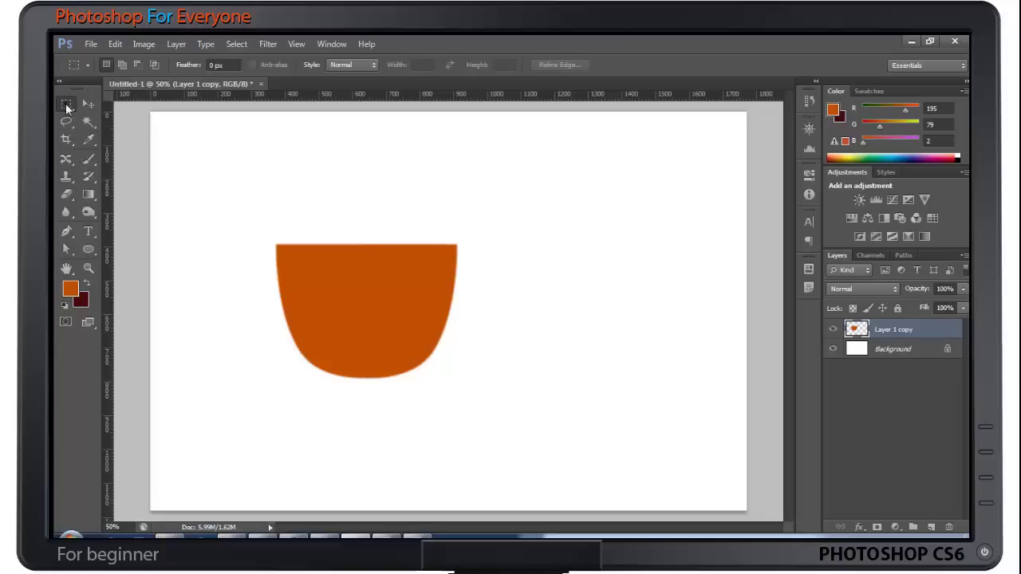
pyautogui.moveTo(313, 402); pyautogui.dragTo(415, 422)
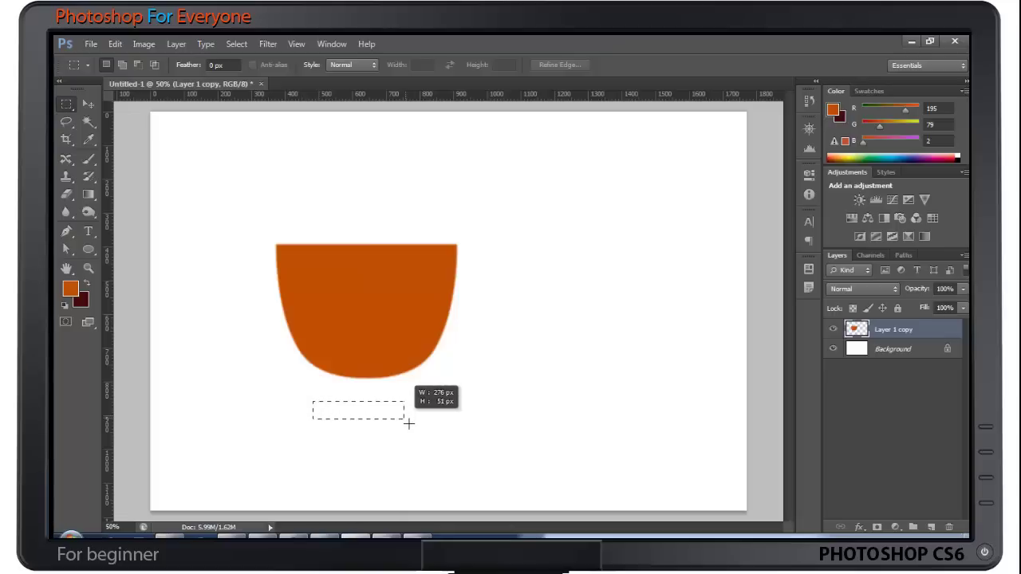
pyautogui.moveTo(414, 423); pyautogui.dragTo(403, 423)
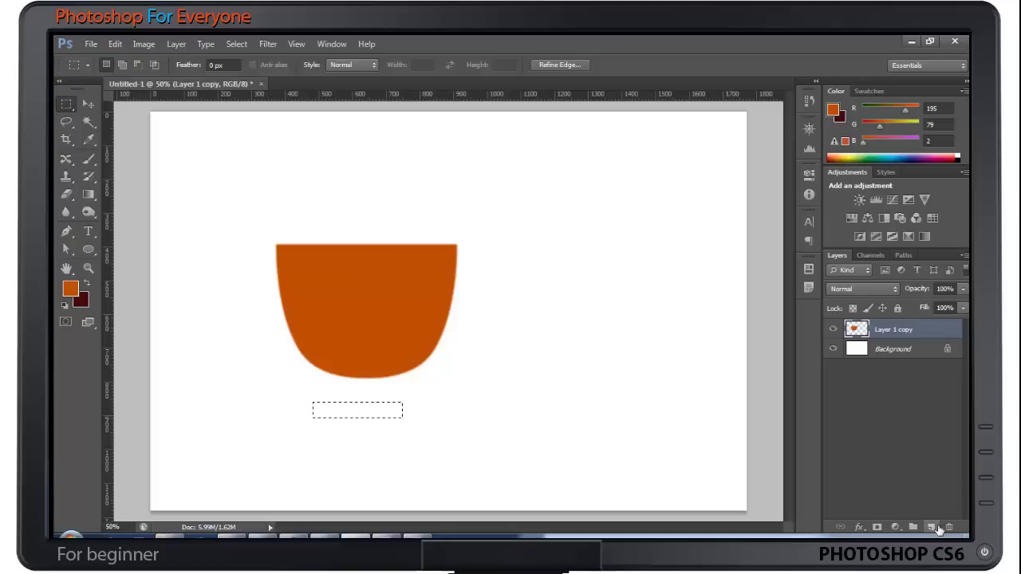
pyautogui.click(938, 528)
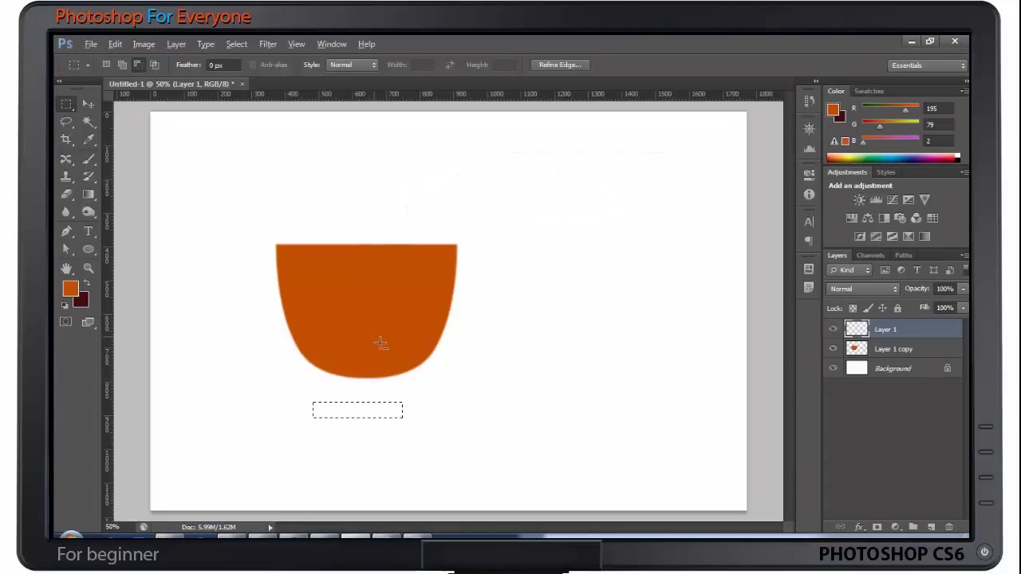
pyautogui.hotkey('alt', 'Delete')
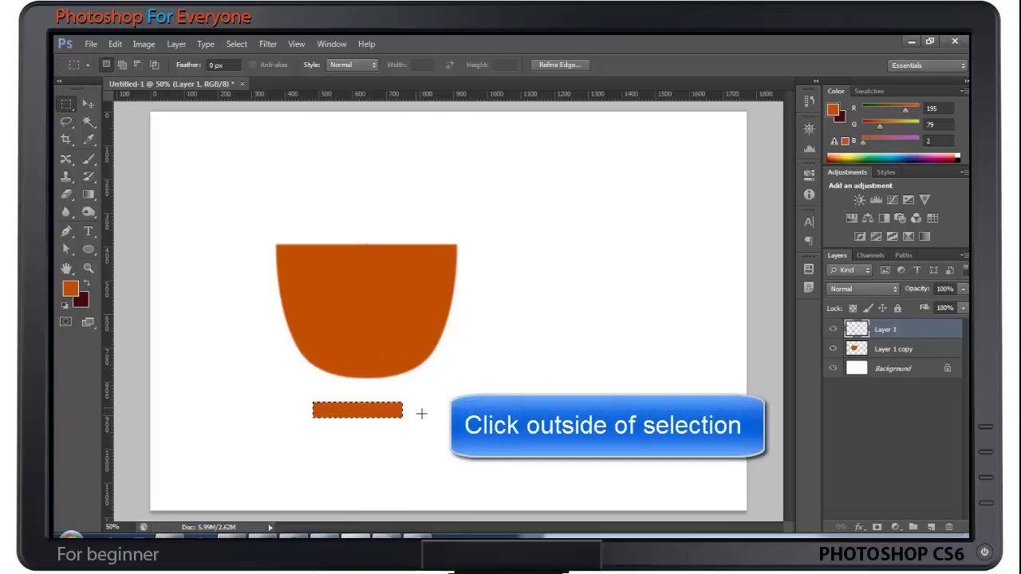
pyautogui.click(418, 412)
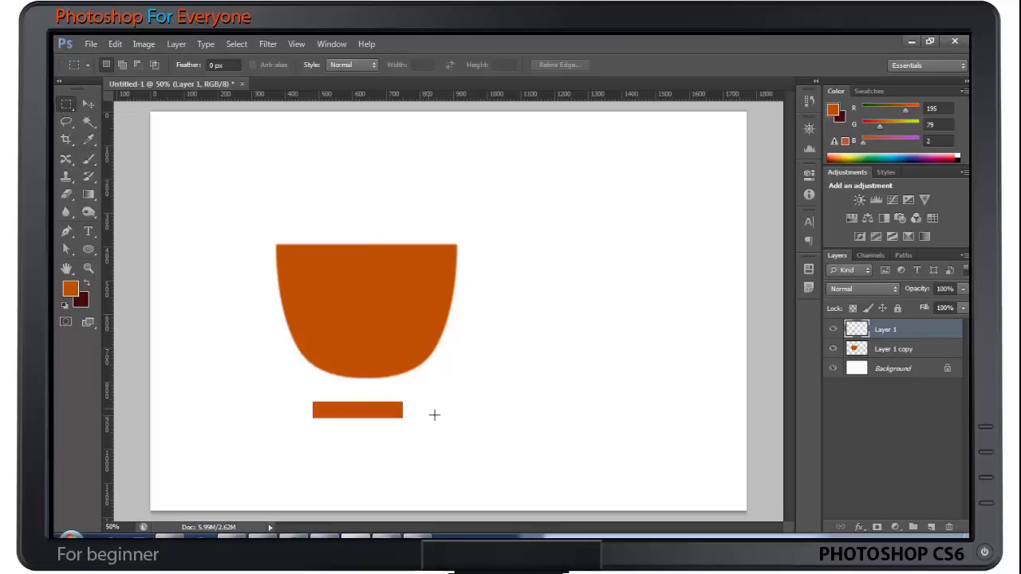
pyautogui.press('v')
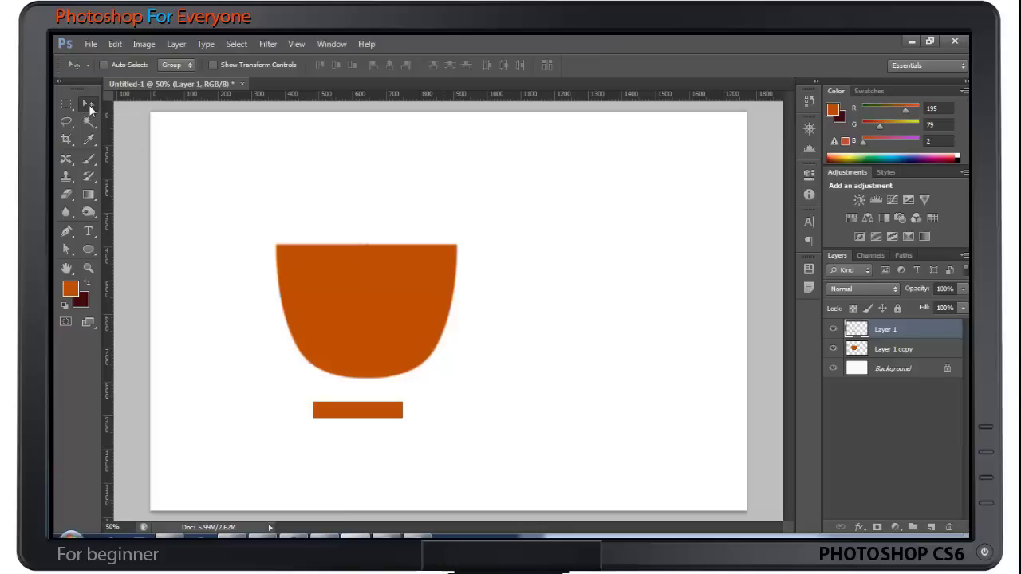
# - Nudge the orange bar up under the bowl and centre it horizontally with the bowl
pyautogui.moveTo(369, 411)
pyautogui.mouseDown()
pyautogui.moveTo(405, 389)
pyautogui.moveTo(402, 377)
pyautogui.mouseUp()
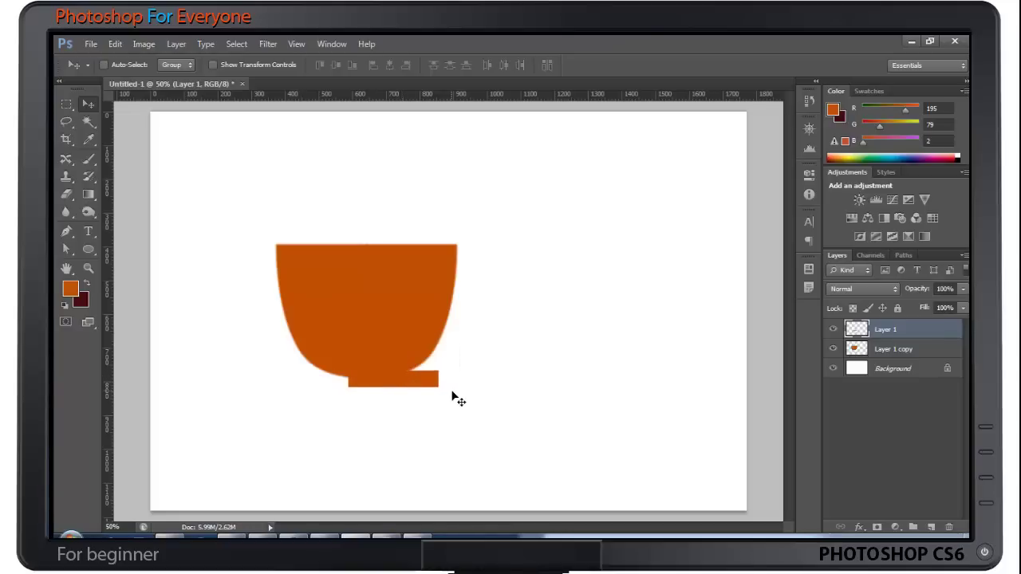
pyautogui.press('Up')
pyautogui.press('Up')
pyautogui.press('Up')
pyautogui.keyDown('ctrl'); pyautogui.click(916, 351); pyautogui.keyUp('ctrl')
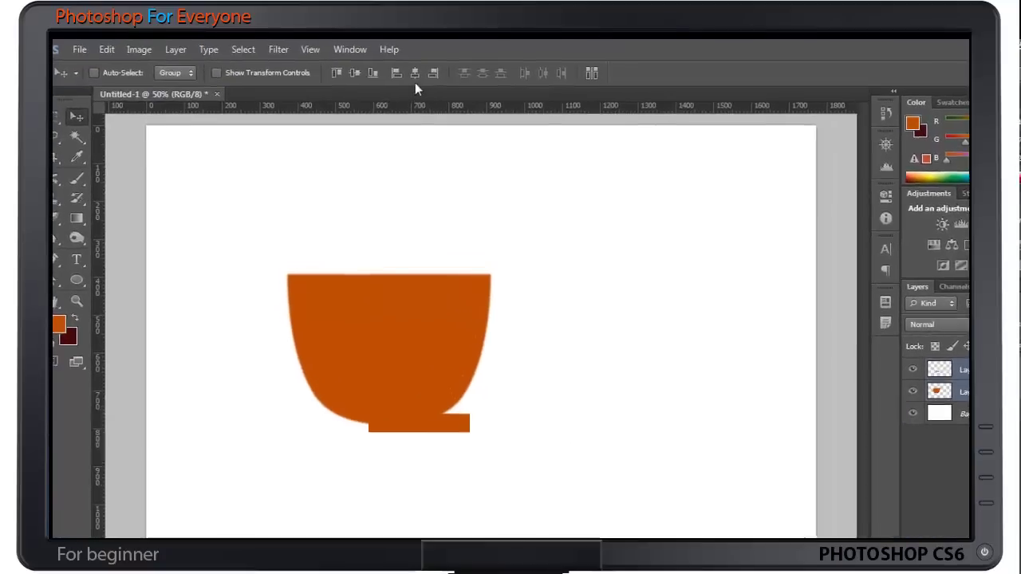
pyautogui.click(475, 91)
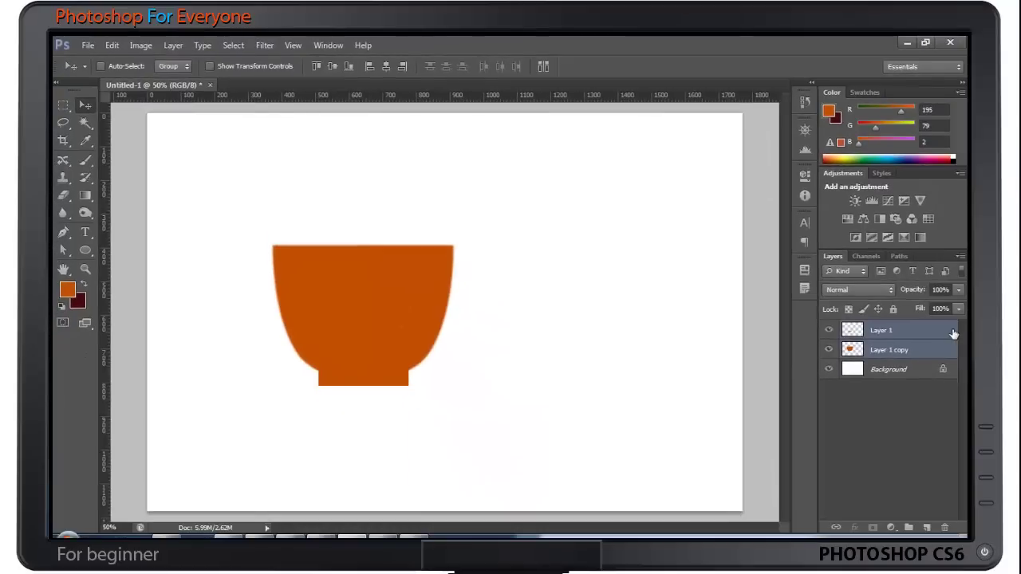
# - Nudge Layer 1's bar up two more pixels, then reselect it with the bowl layer
pyautogui.keyDown('shift'); pyautogui.click(877, 330); pyautogui.keyUp('shift')
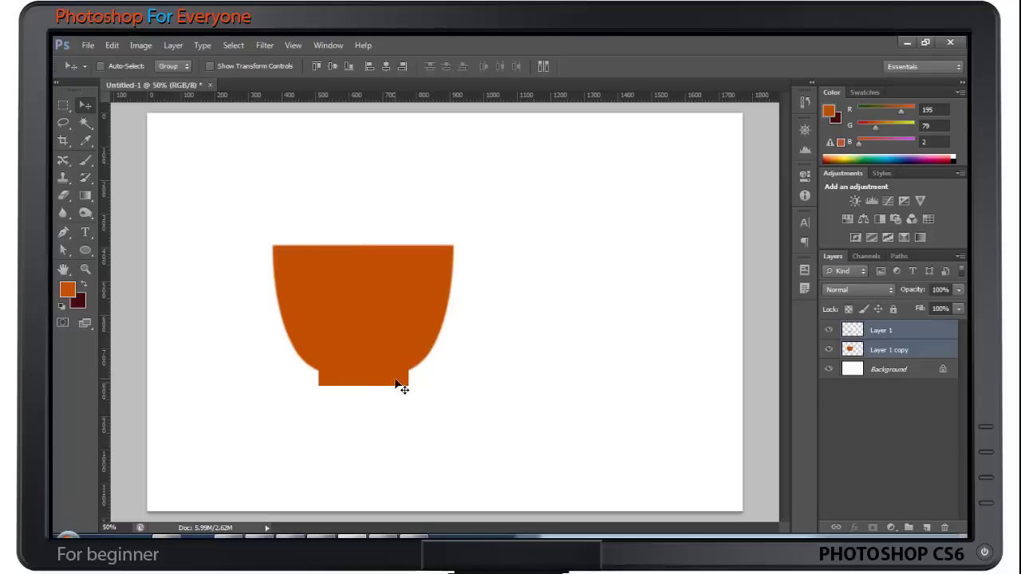
pyautogui.rightClick(396, 383)
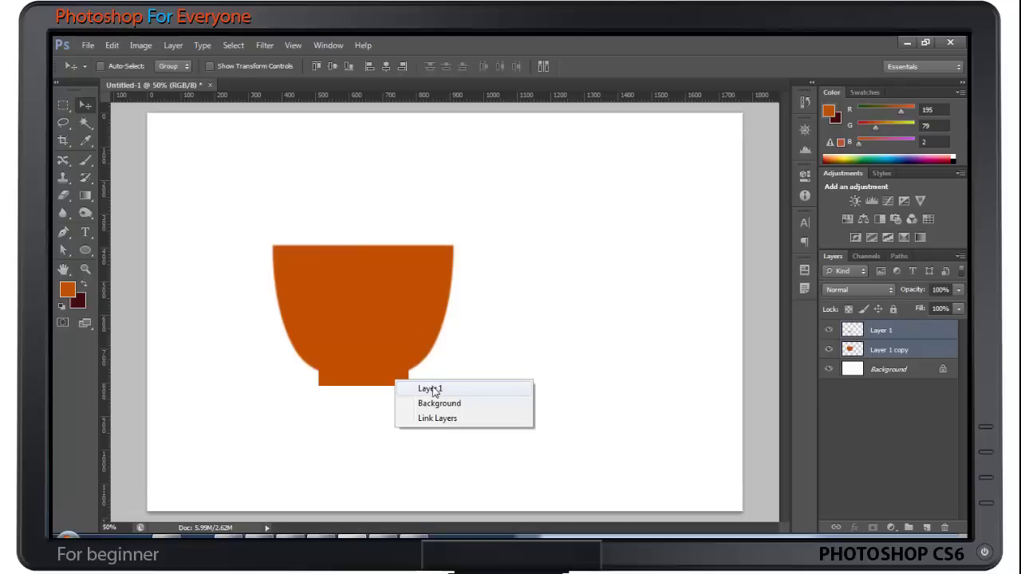
pyautogui.click(434, 389)
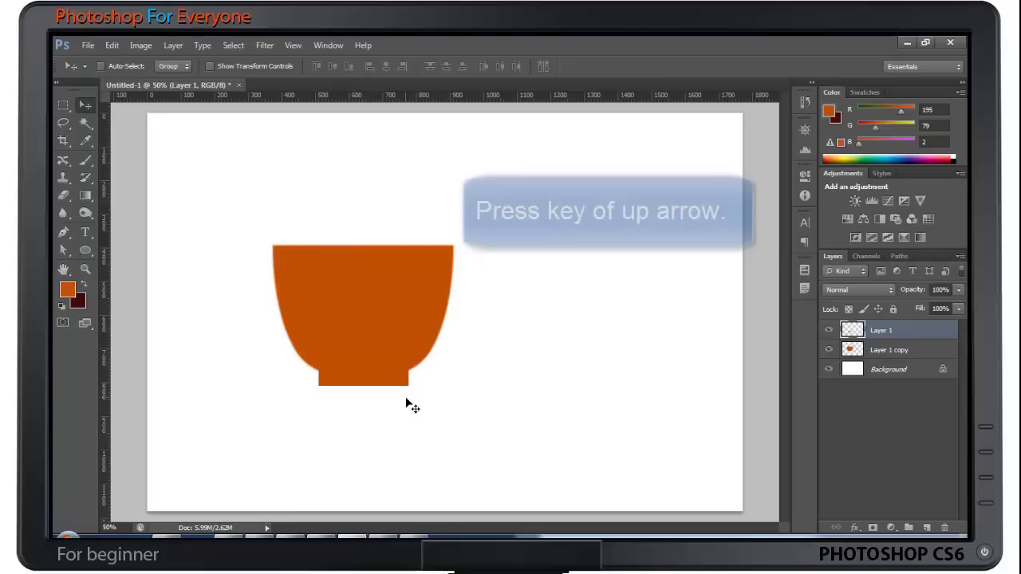
pyautogui.press('Up')
pyautogui.press('Up')
pyautogui.press('Up')
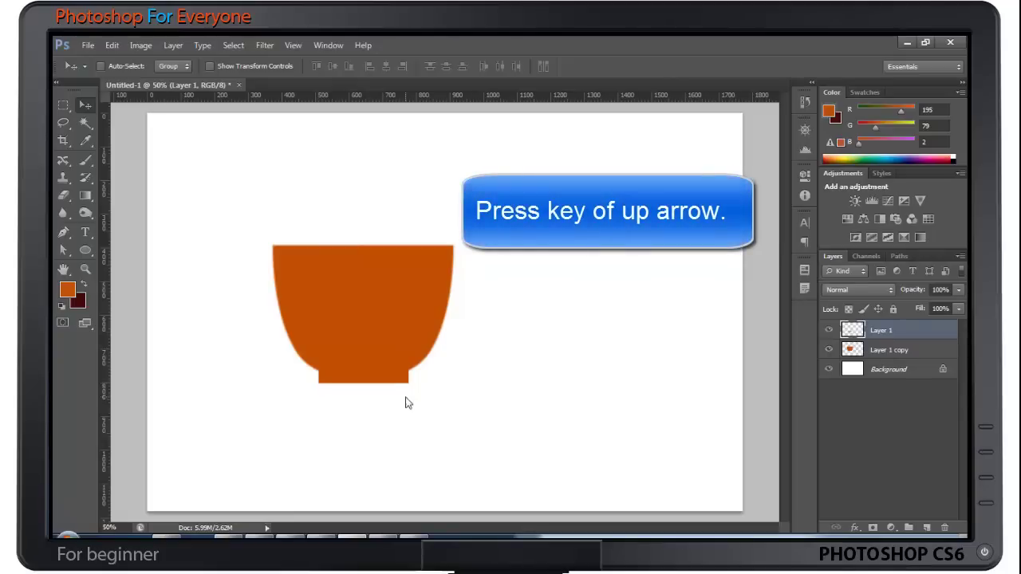
pyautogui.press('Up')
pyautogui.press('Up')
pyautogui.press('Up')
pyautogui.press('Up')
pyautogui.press('Up')
pyautogui.press('Up')
pyautogui.press('Up')
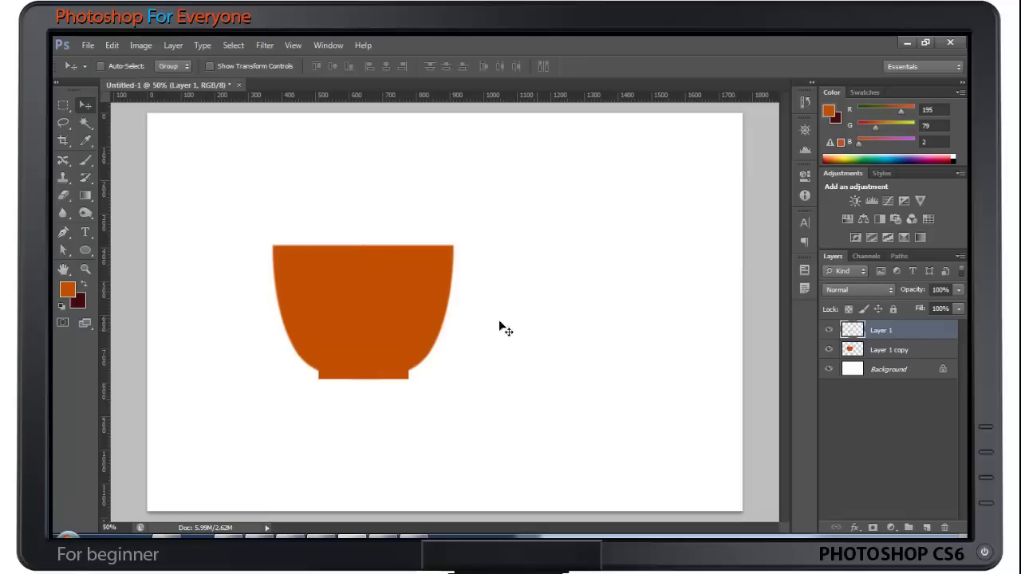
pyautogui.keyDown('ctrl'); pyautogui.click(900, 351); pyautogui.keyUp('ctrl')
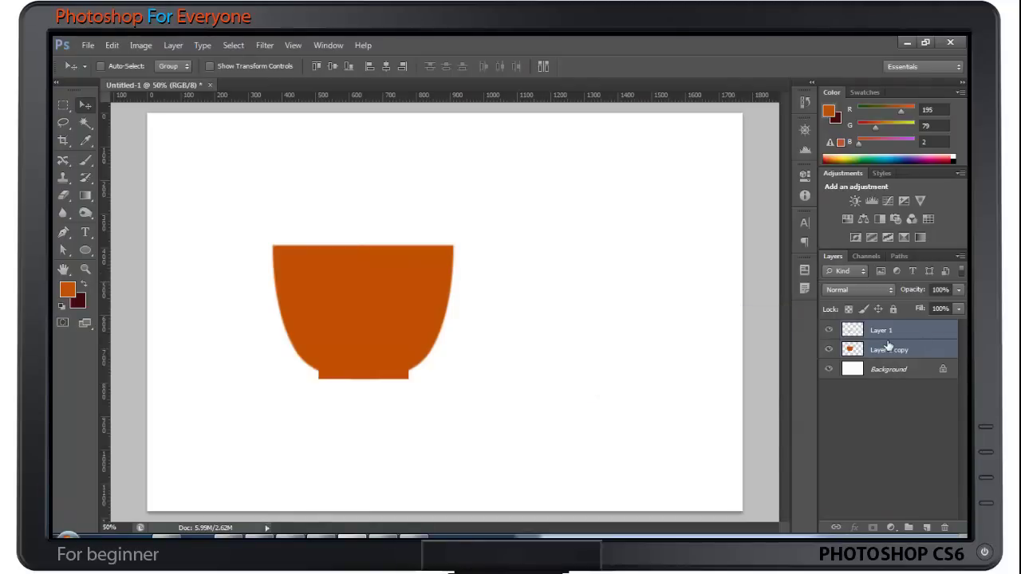
# - Merge bowl and base into one Layer 1, move the cup up-left, and add an empty Layer 2
pyautogui.hotkey('ctrl', 'e')
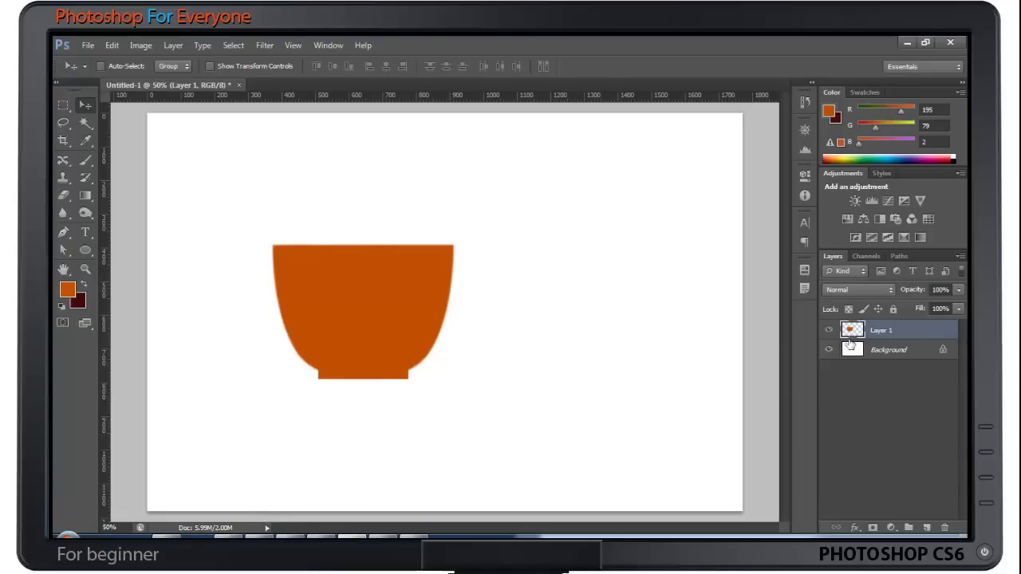
pyautogui.rightClick(351, 301)
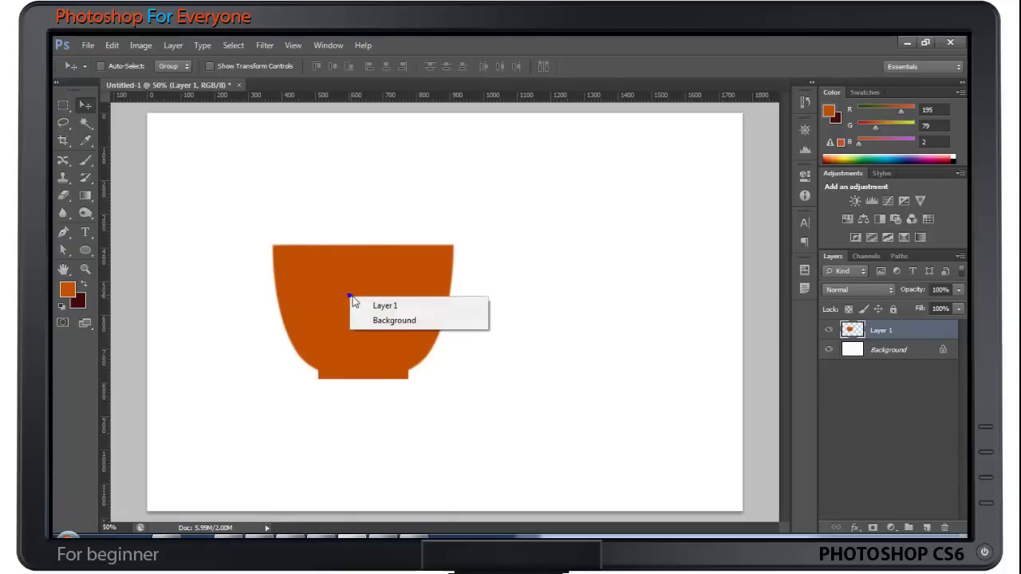
pyautogui.click(369, 306)
pyautogui.moveTo(368, 305); pyautogui.dragTo(332, 282)
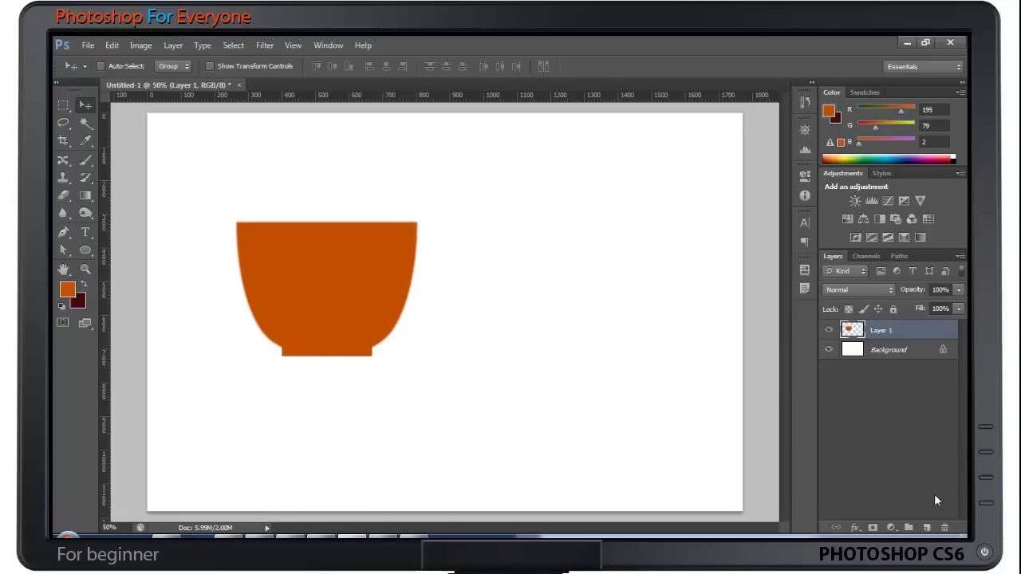
pyautogui.click(927, 528)
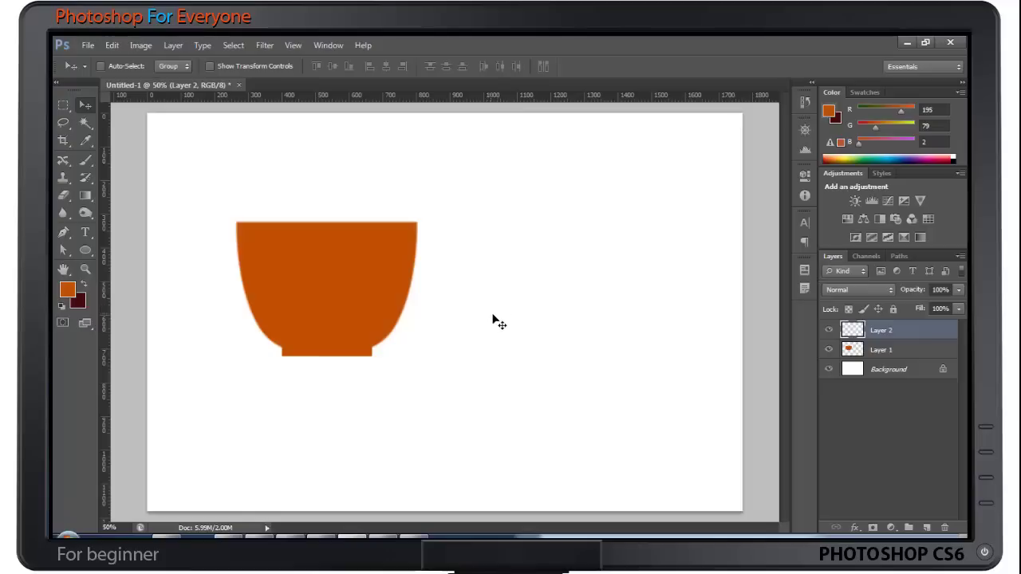
# - Fill an elliptical selection to the right of the cup with orange on Layer 2
pyautogui.click(61, 105)
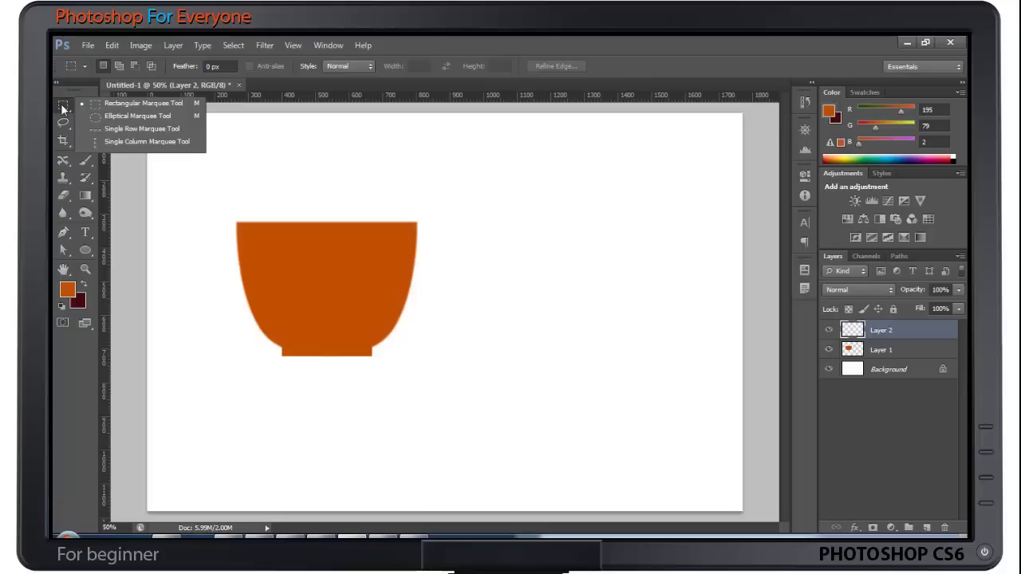
pyautogui.click(104, 117)
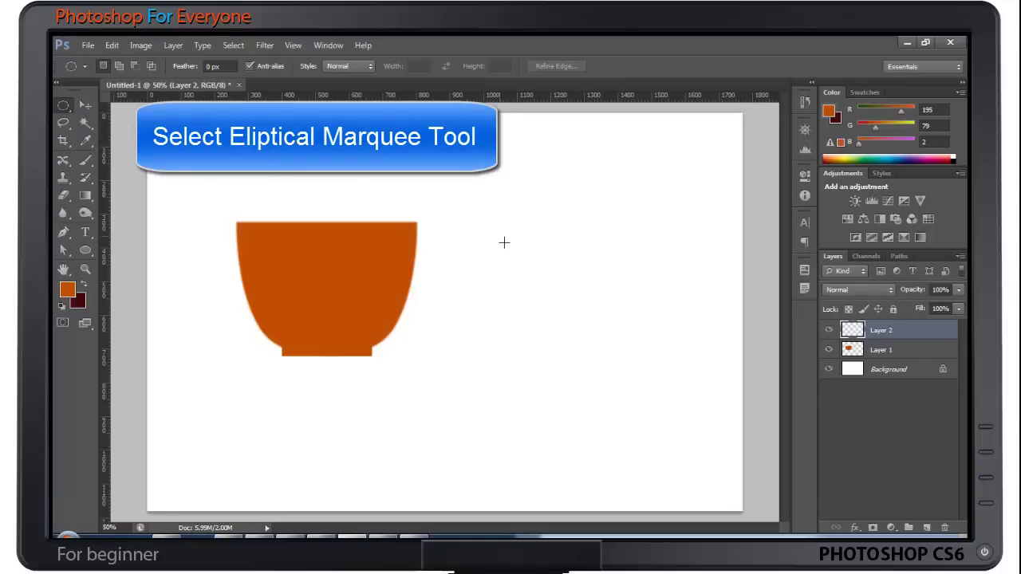
pyautogui.moveTo(489, 227); pyautogui.dragTo(570, 325)
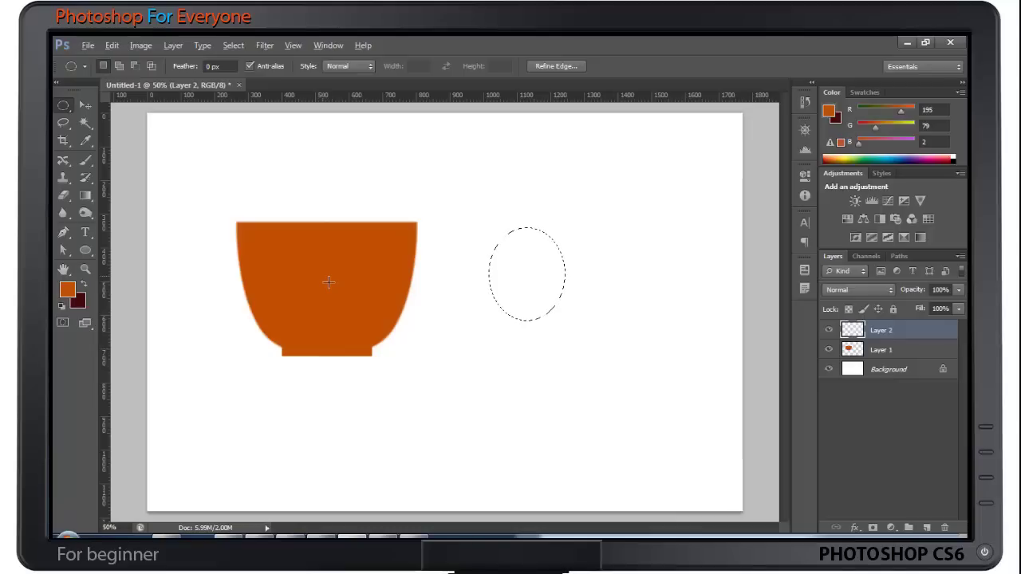
pyautogui.hotkey('alt', 'Delete')
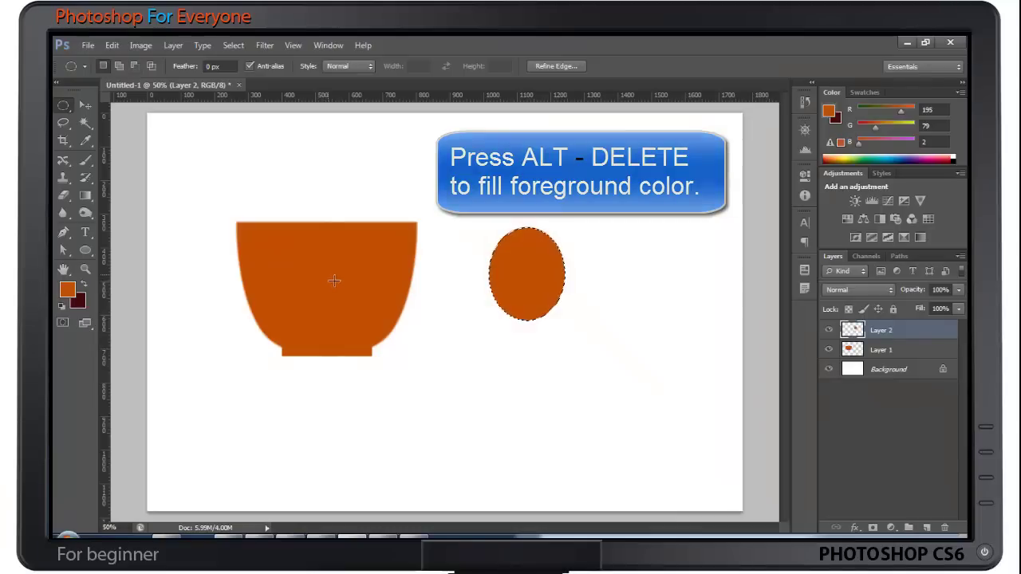
# - Delete a smaller oval from the orange oval's centre to leave a ring, then deselect
pyautogui.click(584, 282)
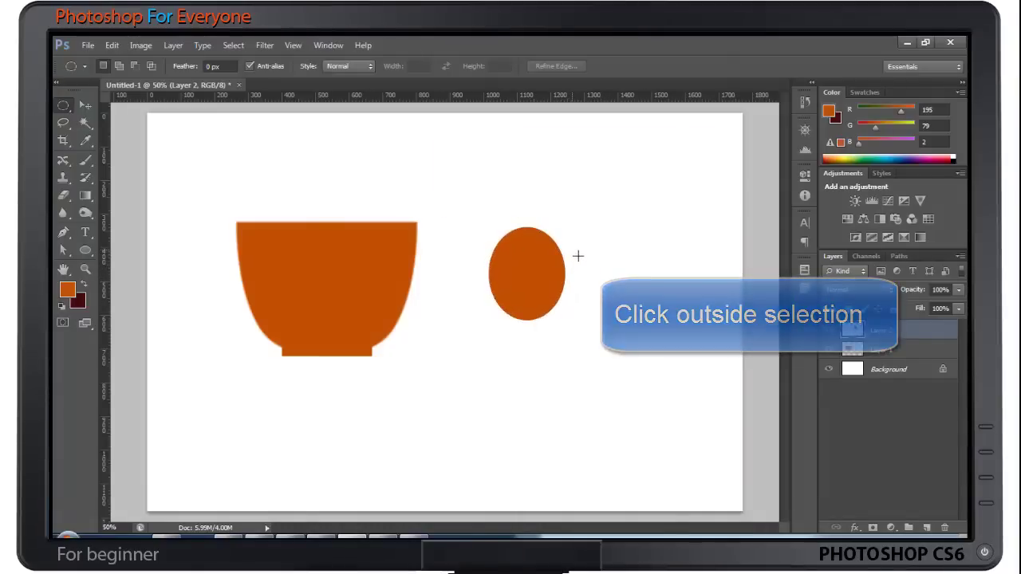
pyautogui.moveTo(573, 248); pyautogui.dragTo(612, 306)
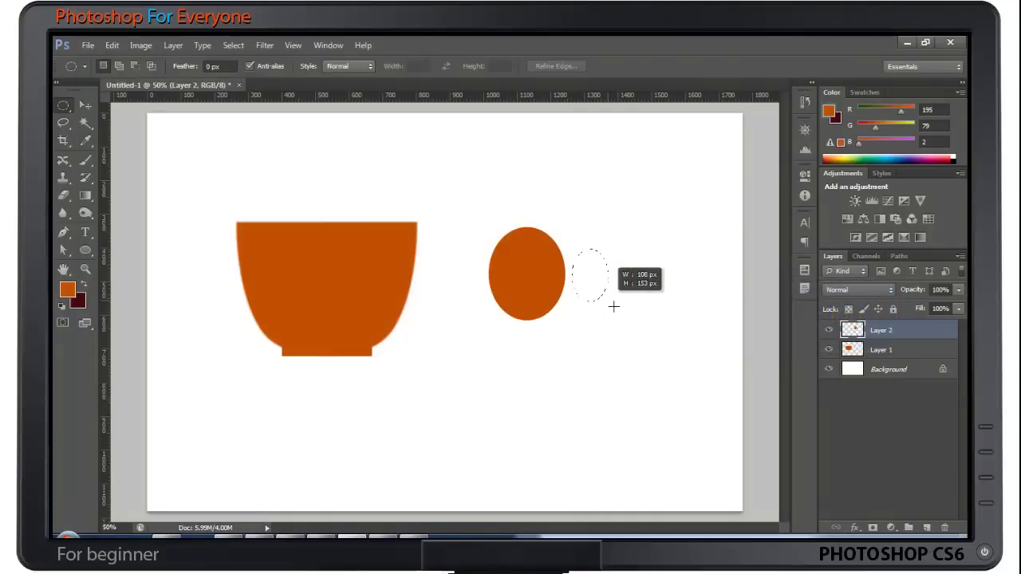
pyautogui.moveTo(612, 306); pyautogui.dragTo(603, 317)
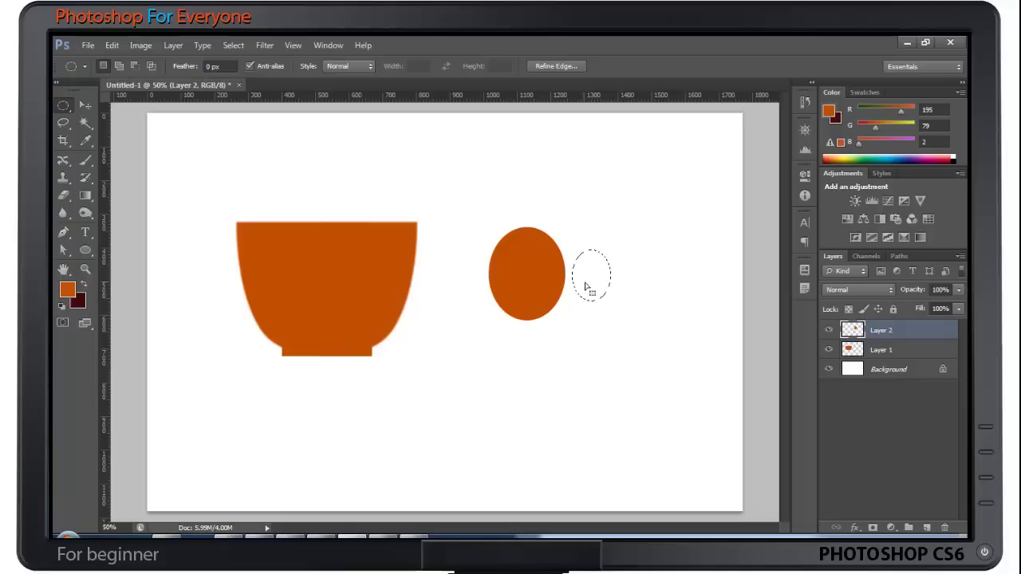
pyautogui.moveTo(593, 276); pyautogui.dragTo(529, 269)
pyautogui.press('Delete')
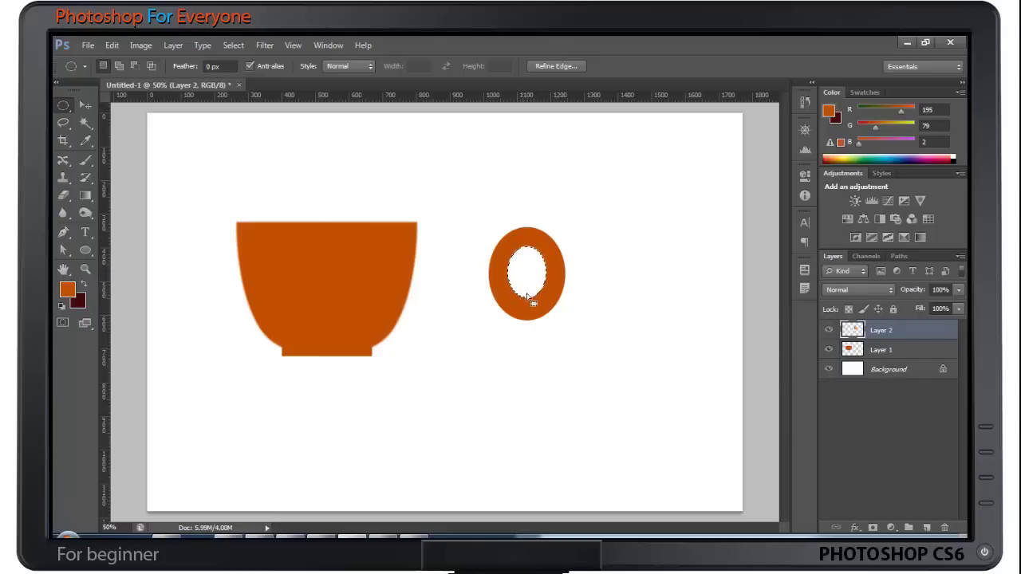
pyautogui.hotkey('ctrl', 'd')
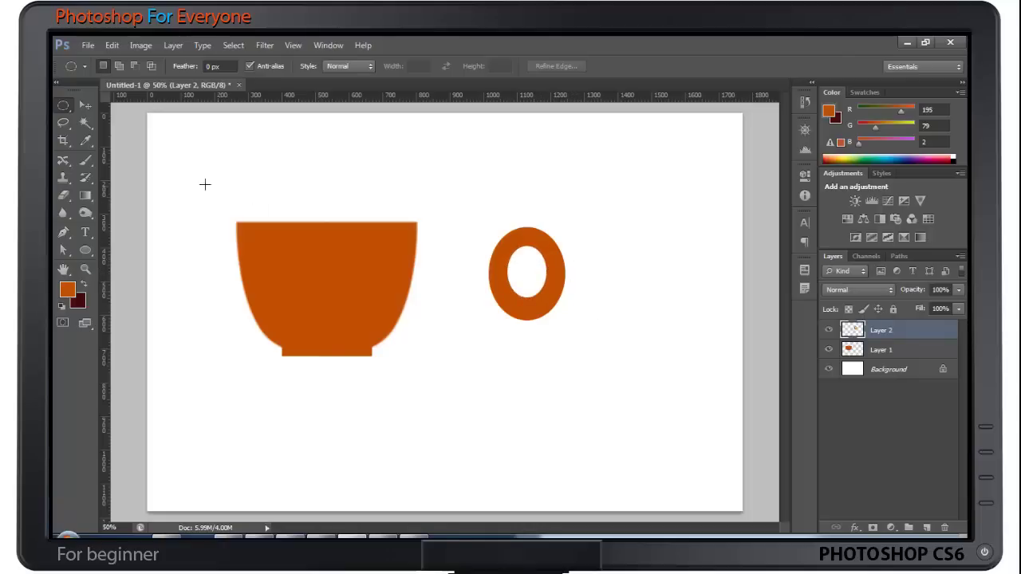
# - Move the ring against the cup's right side and rotate it about 29° as the handle
pyautogui.click(85, 106)
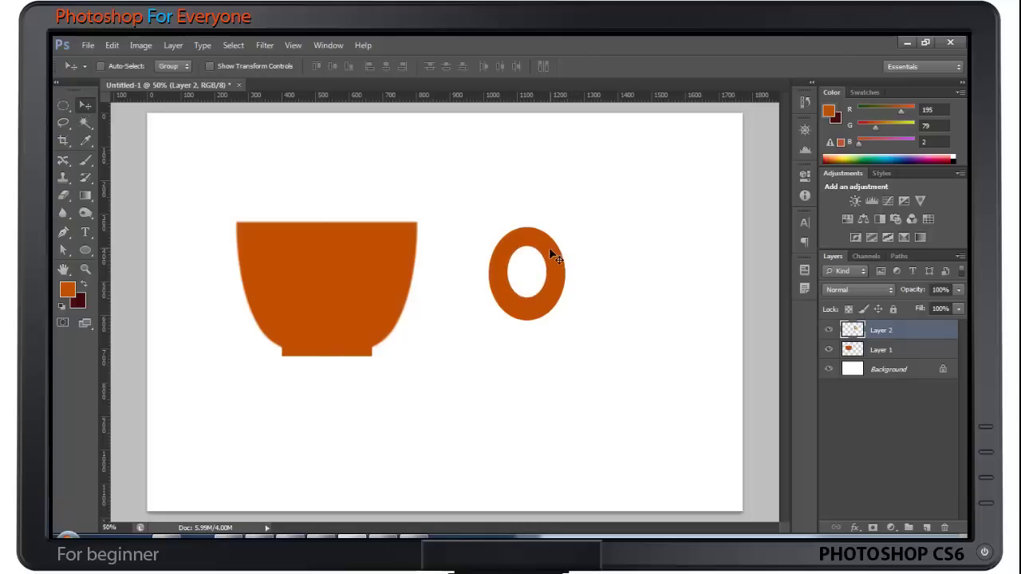
pyautogui.moveTo(543, 245)
pyautogui.mouseDown()
pyautogui.moveTo(497, 236)
pyautogui.moveTo(493, 245)
pyautogui.mouseUp()
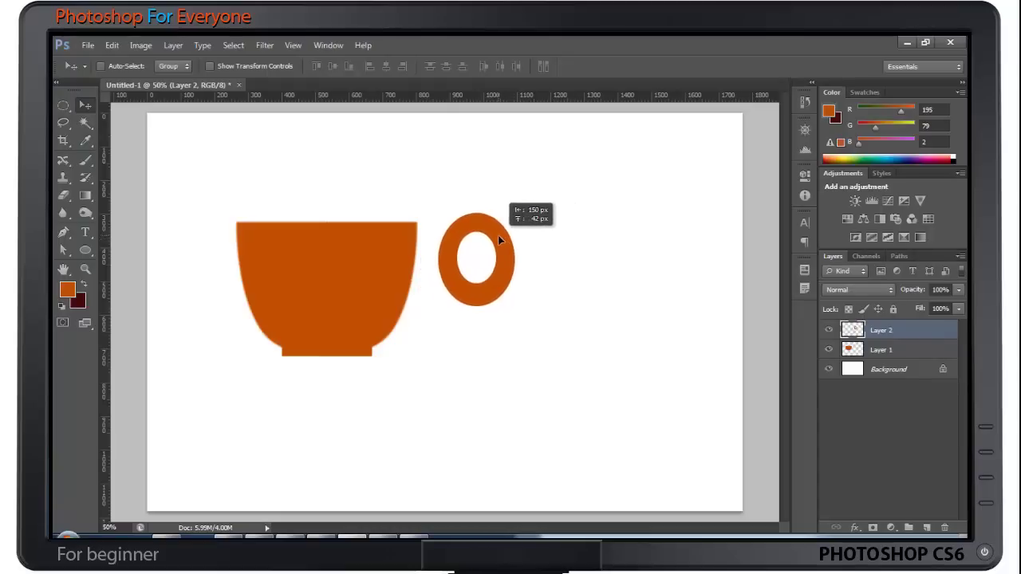
pyautogui.moveTo(493, 245)
pyautogui.mouseDown()
pyautogui.moveTo(454, 236)
pyautogui.moveTo(448, 252)
pyautogui.mouseUp()
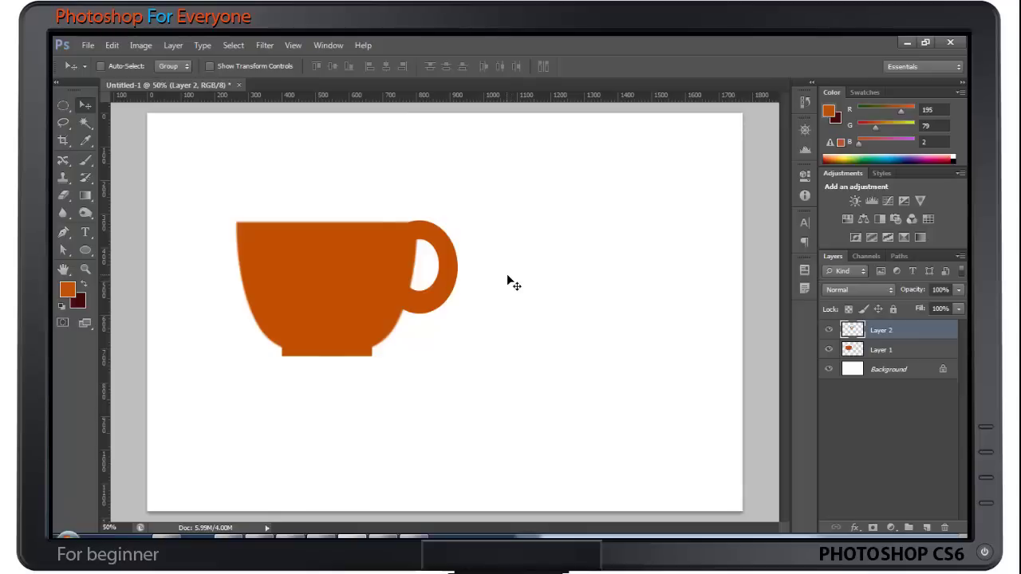
pyautogui.hotkey('ctrl', 't')
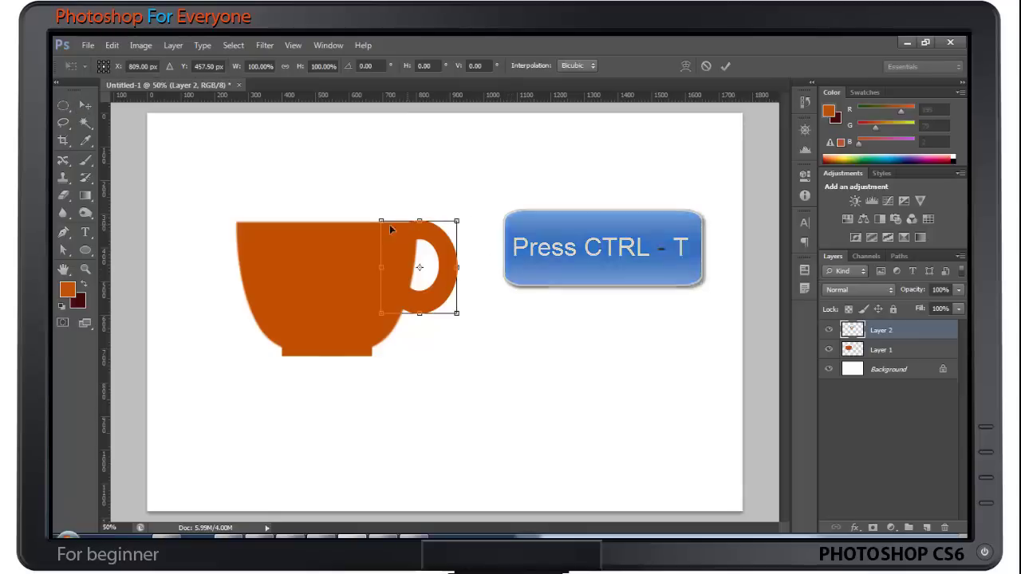
pyautogui.moveTo(463, 210); pyautogui.dragTo(491, 247)
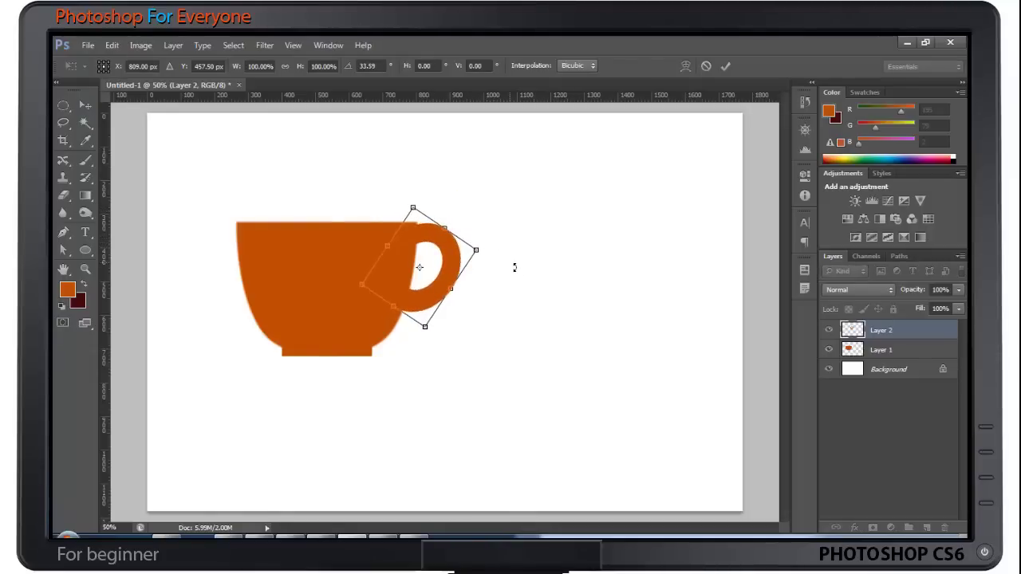
pyautogui.press('Return')
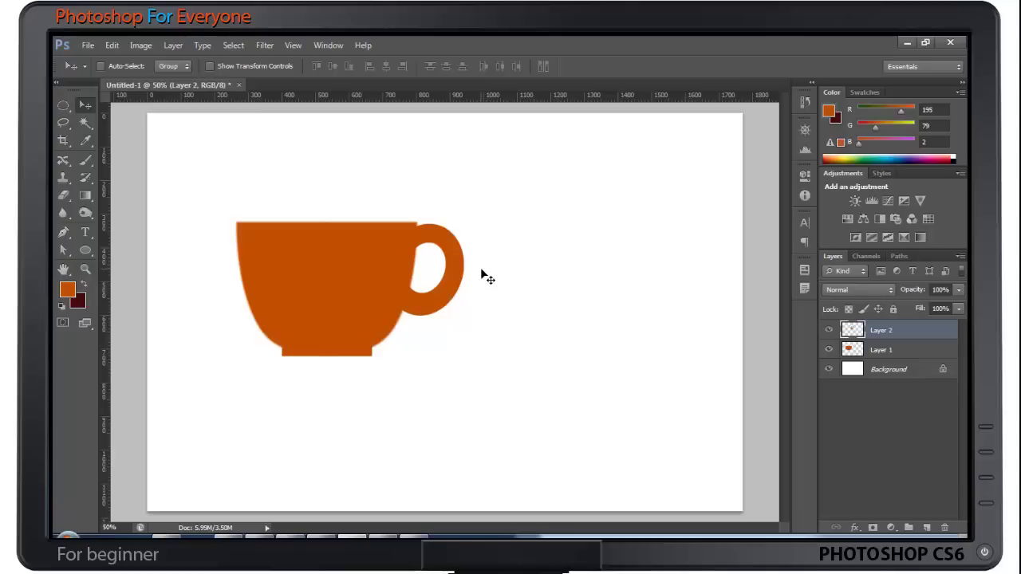
# - Blur the handle's outer and inner edges at 50% strength, toggling Layer 2 to compare
pyautogui.click(64, 212)
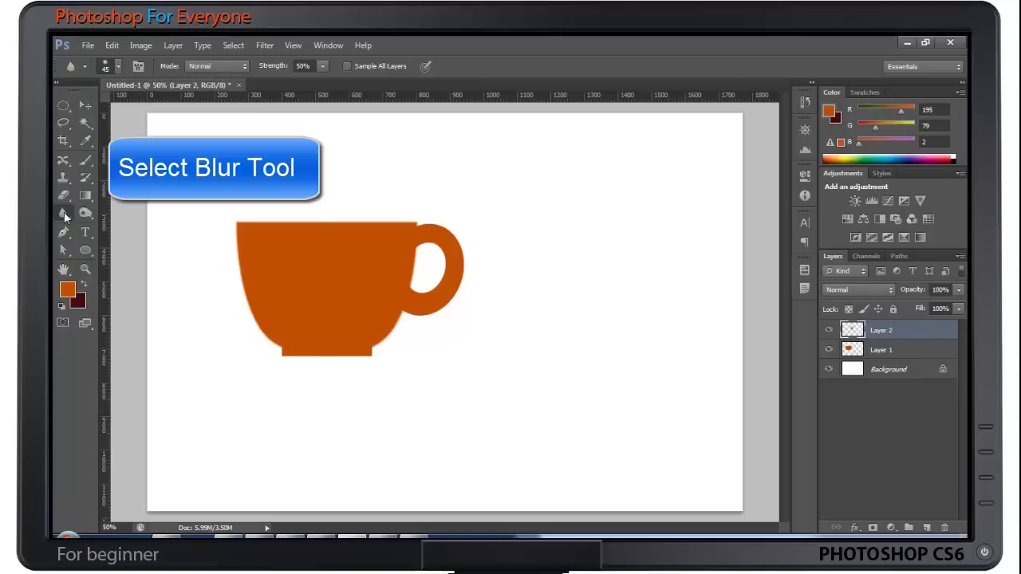
pyautogui.rightClick(64, 215)
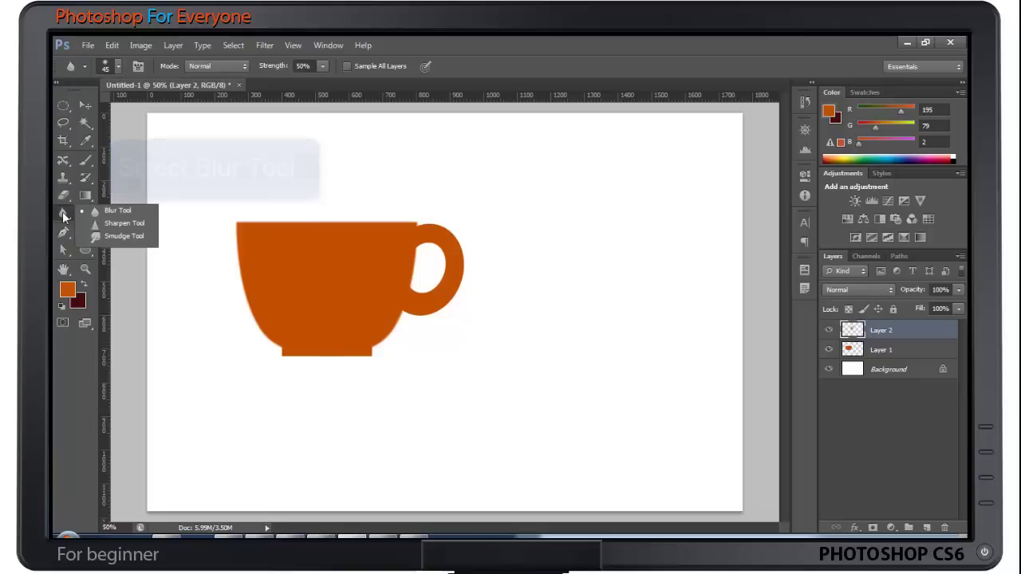
pyautogui.click(108, 211)
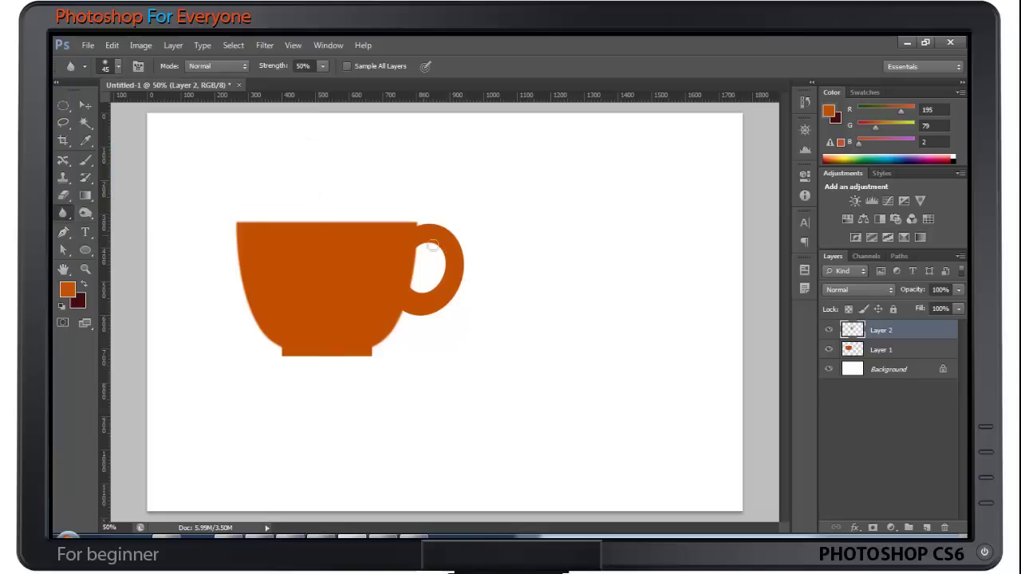
pyautogui.moveTo(432, 245)
pyautogui.mouseDown()
pyautogui.moveTo(443, 303)
pyautogui.moveTo(434, 300)
pyautogui.mouseUp()
pyautogui.click(832, 334)
pyautogui.click(833, 334)
pyautogui.click(832, 334)
pyautogui.click(832, 334)
pyautogui.click(832, 334)
pyautogui.click(832, 334)
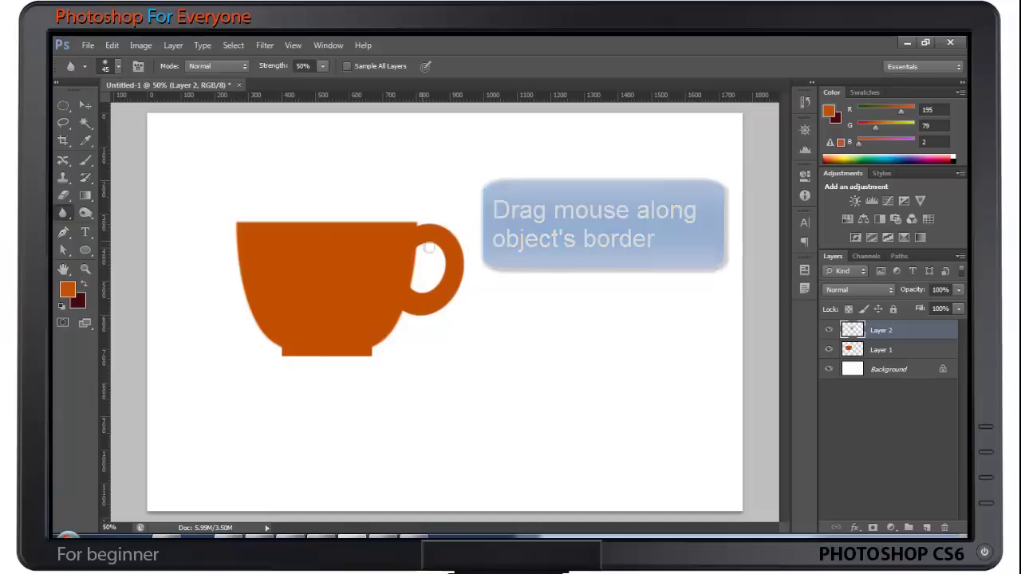
pyautogui.moveTo(443, 280)
pyautogui.mouseDown()
pyautogui.moveTo(436, 297)
pyautogui.moveTo(438, 231)
pyautogui.moveTo(467, 287)
pyautogui.moveTo(452, 314)
pyautogui.moveTo(417, 321)
pyautogui.moveTo(458, 312)
pyautogui.moveTo(434, 312)
pyautogui.mouseUp()
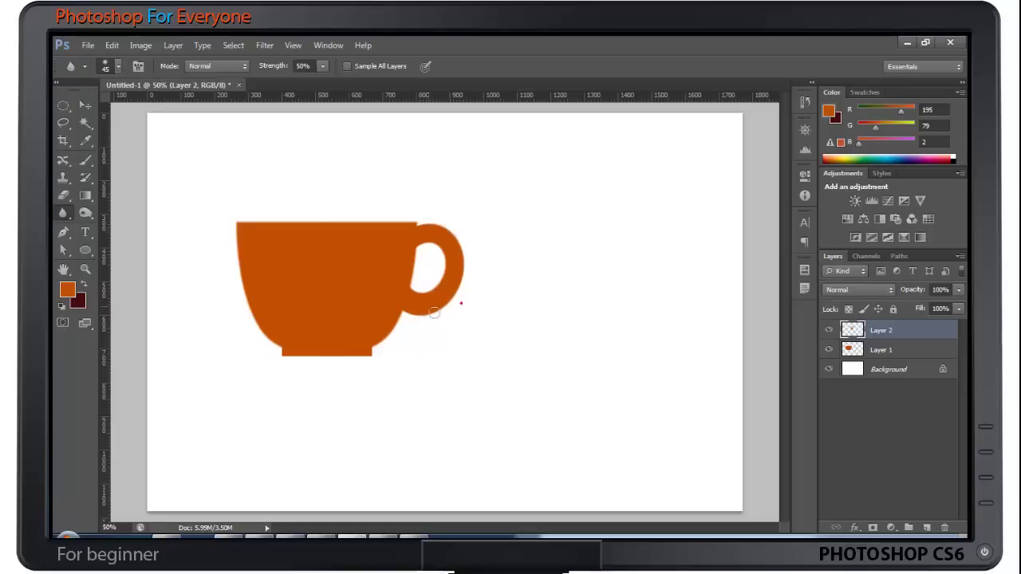
# - Blur the cup body's edge on Layer 1 and the handle's inside on Layer 2
pyautogui.click(885, 351)
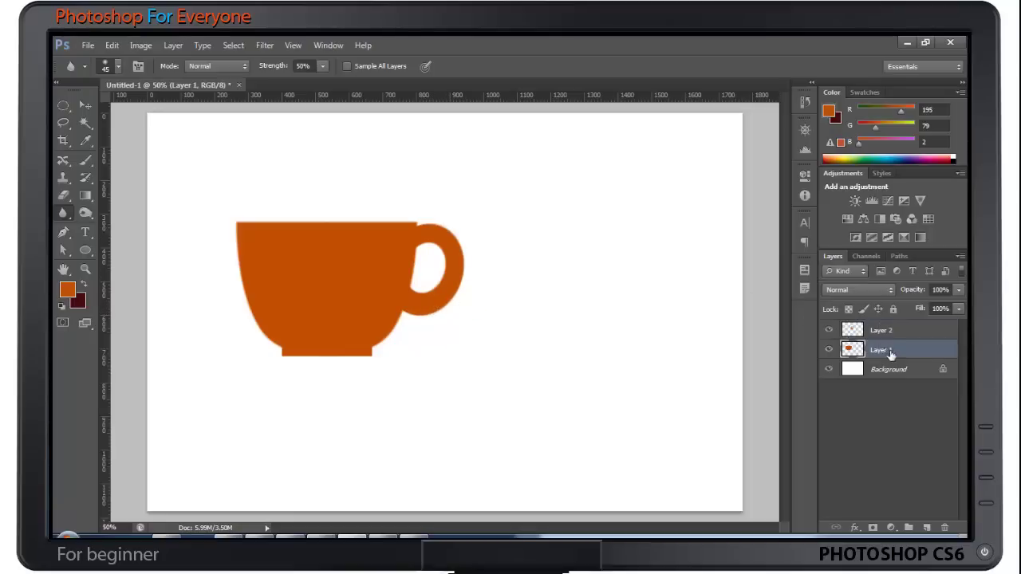
pyautogui.moveTo(311, 358)
pyautogui.mouseDown()
pyautogui.moveTo(350, 364)
pyautogui.moveTo(324, 359)
pyautogui.moveTo(378, 349)
pyautogui.moveTo(343, 365)
pyautogui.moveTo(287, 358)
pyautogui.moveTo(378, 358)
pyautogui.moveTo(285, 358)
pyautogui.moveTo(379, 358)
pyautogui.moveTo(360, 362)
pyautogui.moveTo(418, 308)
pyautogui.mouseUp()
pyautogui.click(891, 328)
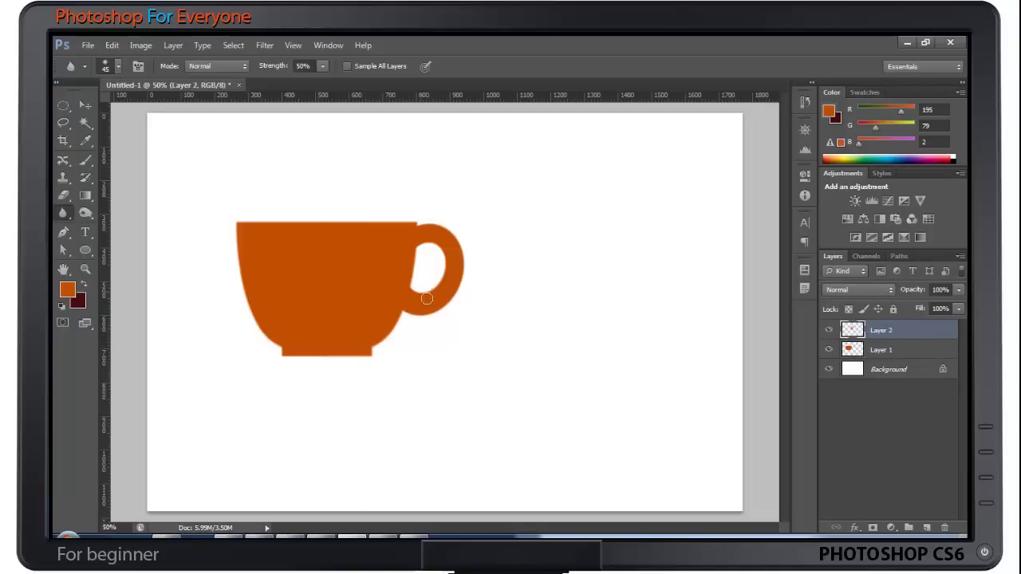
pyautogui.moveTo(426, 298)
pyautogui.mouseDown()
pyautogui.moveTo(448, 292)
pyautogui.moveTo(438, 250)
pyautogui.mouseUp()
pyautogui.click(84, 107)
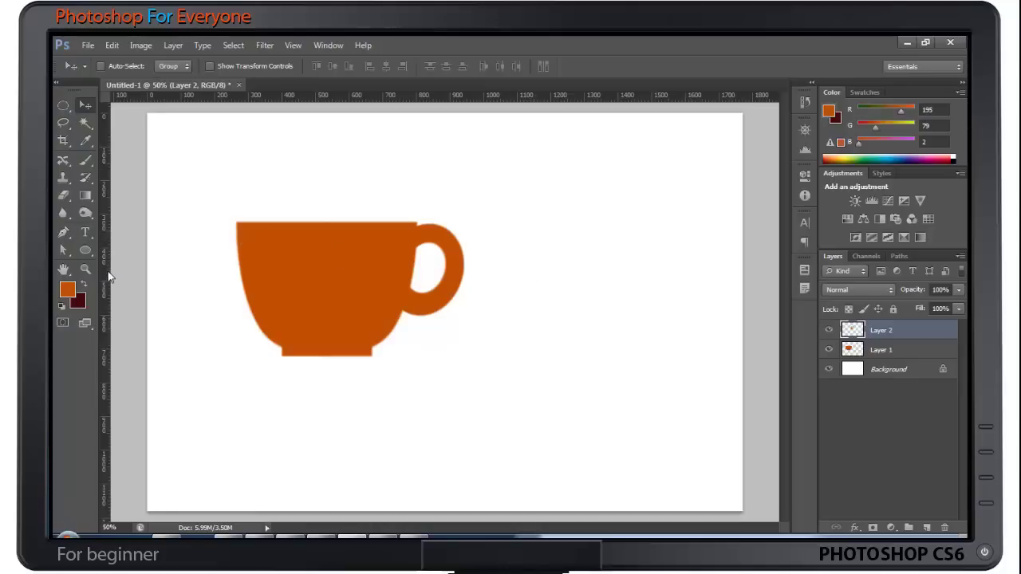
# - Draw a tall ellipse path right of the cup and make its top and bottom sharp points
pyautogui.click(86, 251)
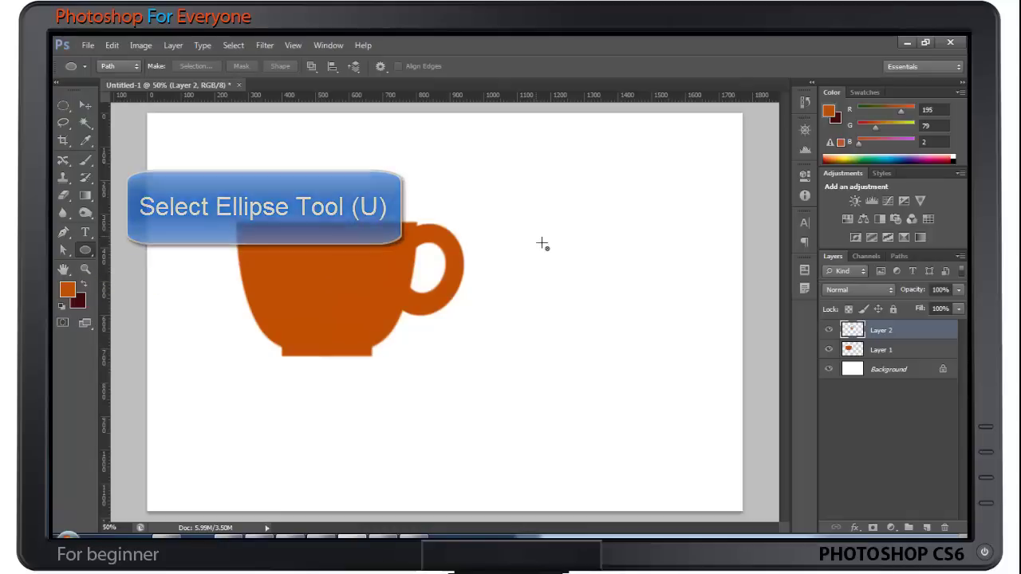
pyautogui.moveTo(524, 215); pyautogui.dragTo(582, 344)
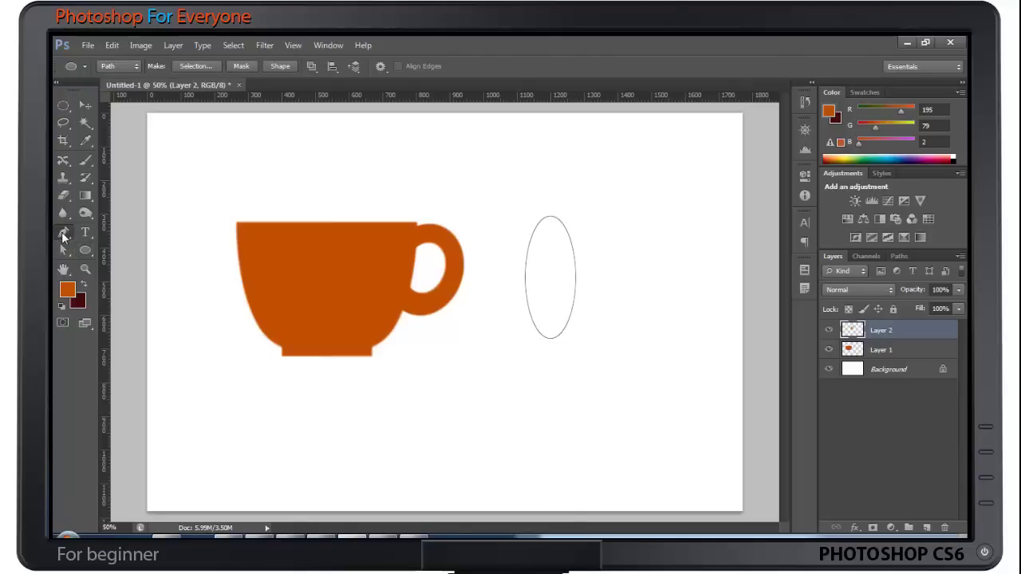
pyautogui.click(63, 233)
pyautogui.click(125, 281)
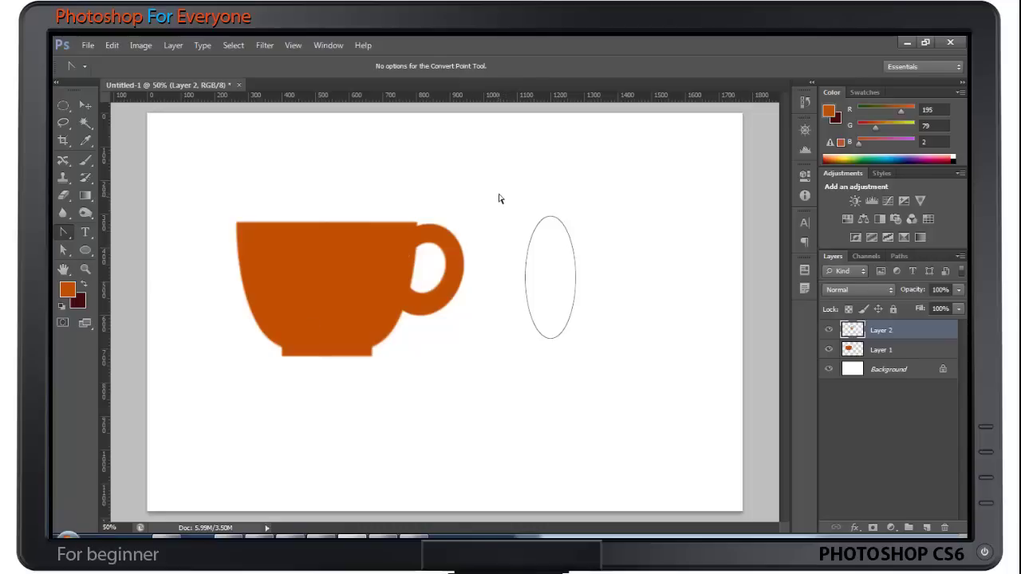
pyautogui.moveTo(503, 194); pyautogui.dragTo(616, 364)
pyautogui.click(551, 216)
pyautogui.click(551, 338)
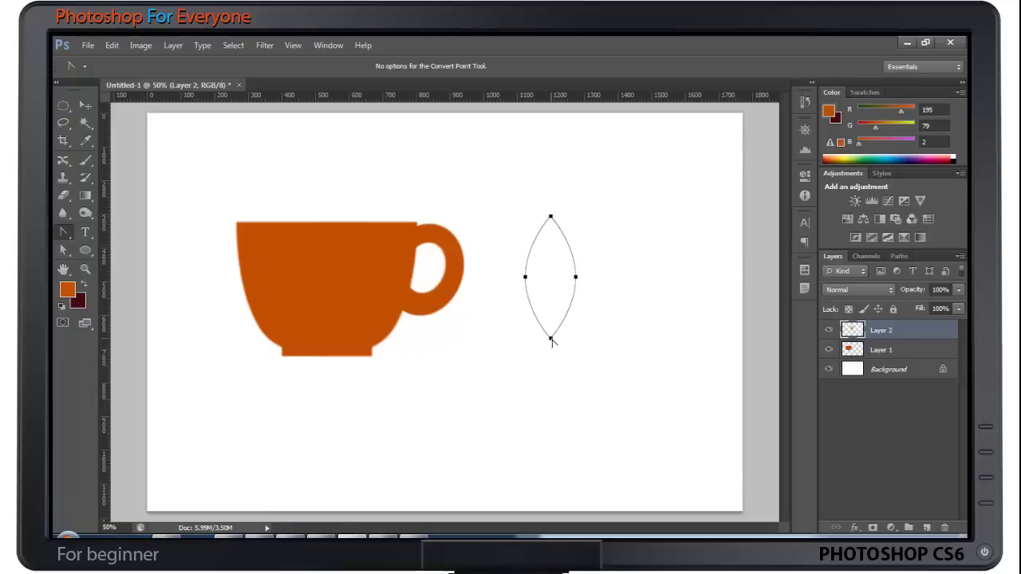
# - Add anchors and bend the path's left and right curves inward into a wisp
pyautogui.rightClick(62, 233)
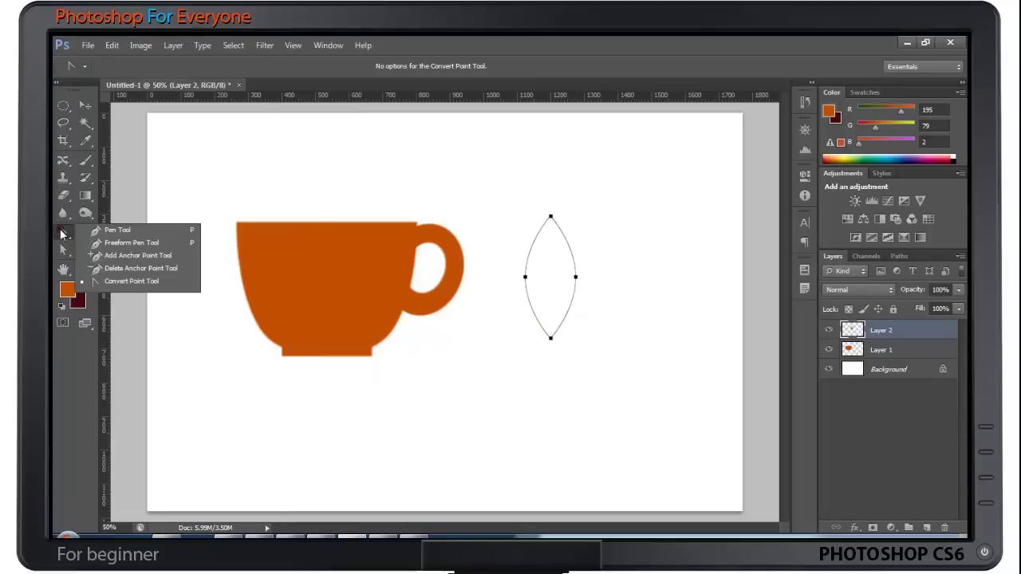
pyautogui.click(131, 254)
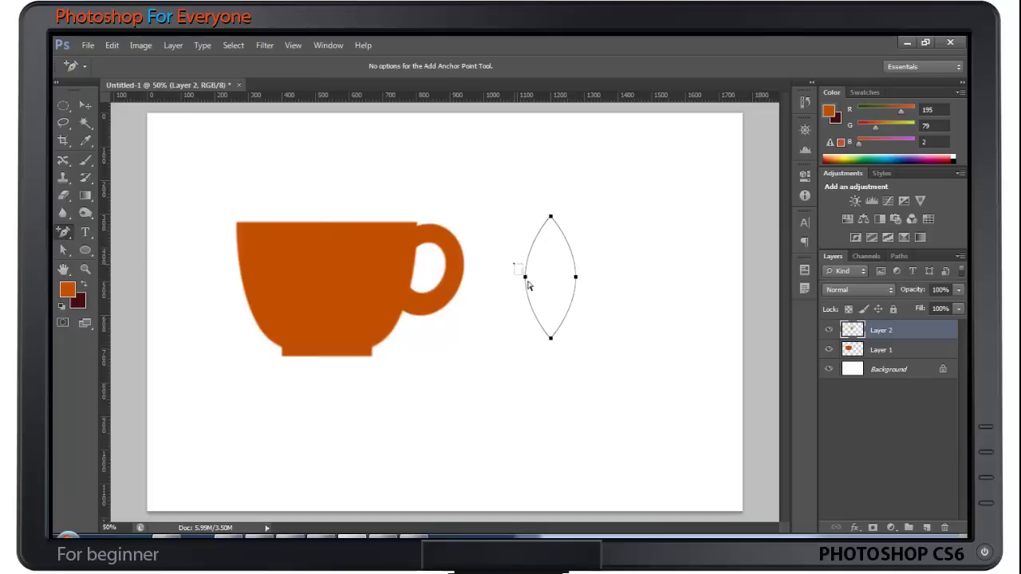
pyautogui.moveTo(514, 265)
pyautogui.mouseDown()
pyautogui.moveTo(541, 293)
pyautogui.moveTo(532, 285)
pyautogui.mouseUp()
pyautogui.click(525, 278)
pyautogui.moveTo(524, 244); pyautogui.dragTo(510, 256)
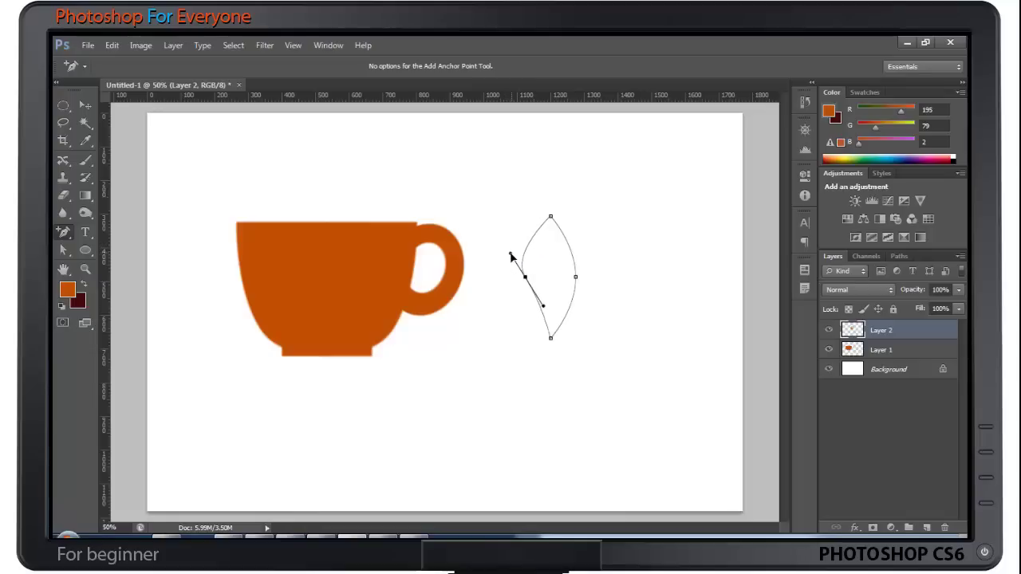
pyautogui.moveTo(511, 257); pyautogui.dragTo(509, 260)
pyautogui.click(573, 277)
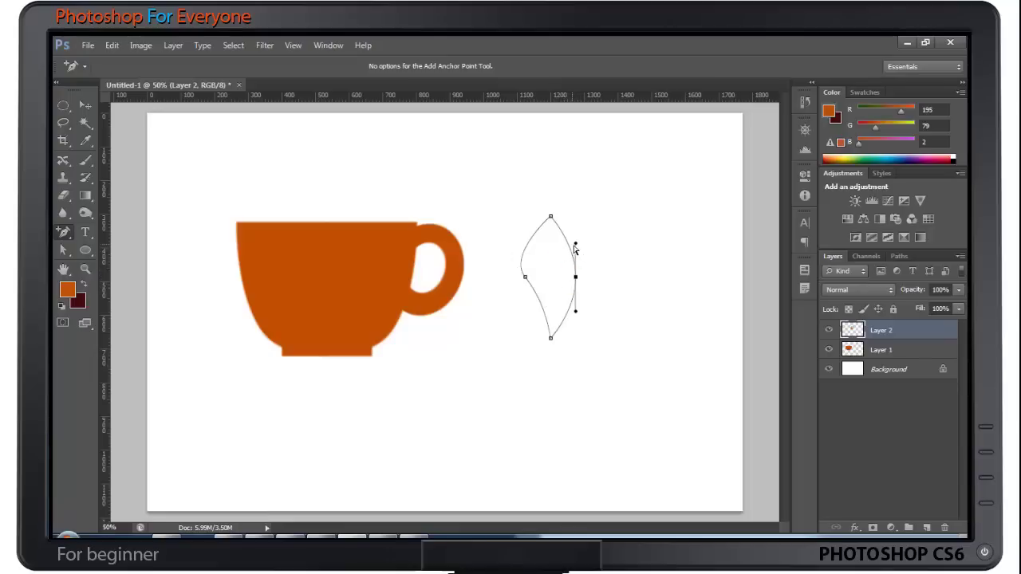
pyautogui.moveTo(576, 248); pyautogui.dragTo(552, 251)
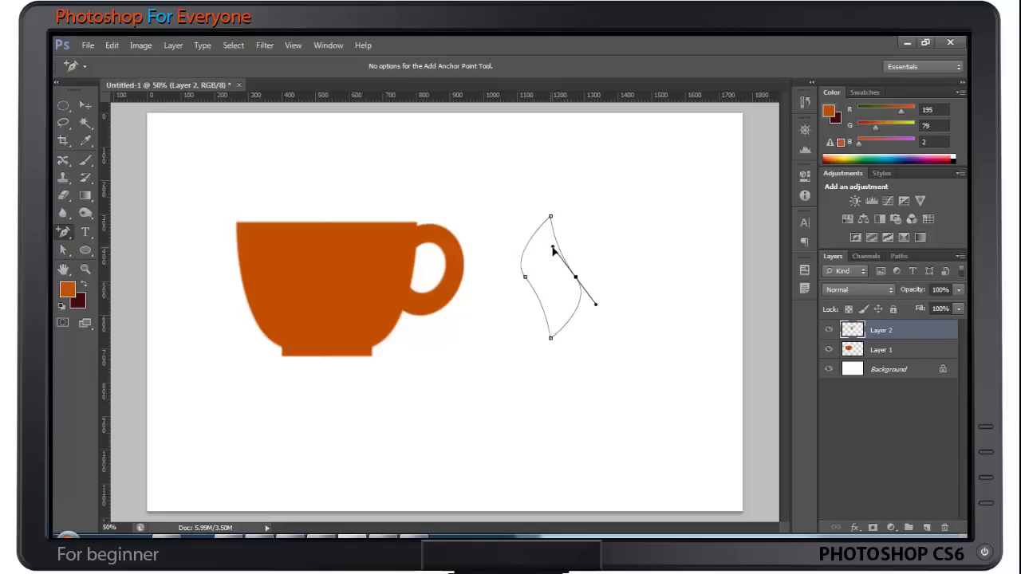
pyautogui.moveTo(576, 278); pyautogui.dragTo(554, 280)
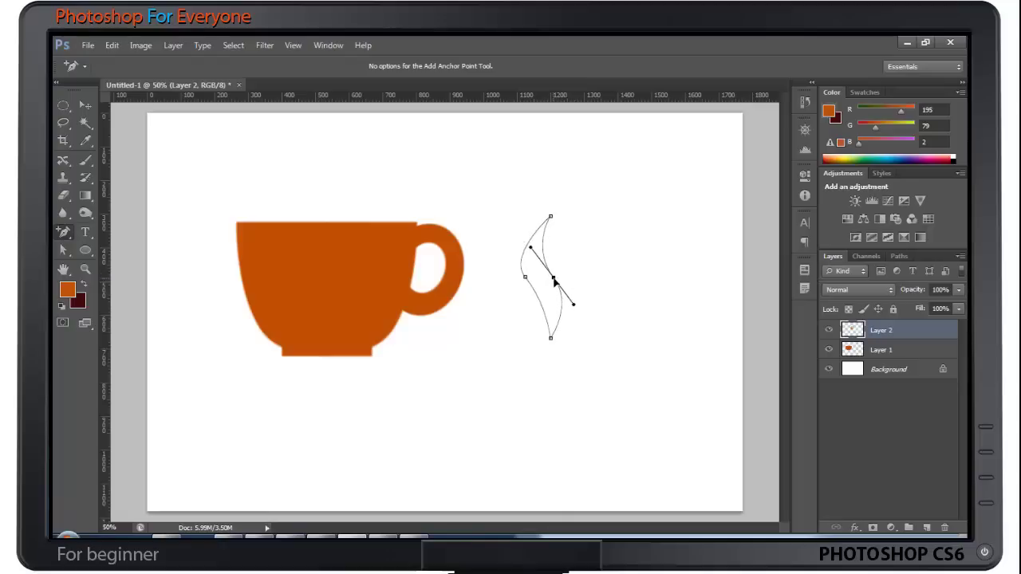
# - Adjust the top, middle and bottom points so the wisp forms a smooth S curve
pyautogui.moveTo(551, 217); pyautogui.dragTo(547, 204)
pyautogui.moveTo(507, 257); pyautogui.dragTo(504, 238)
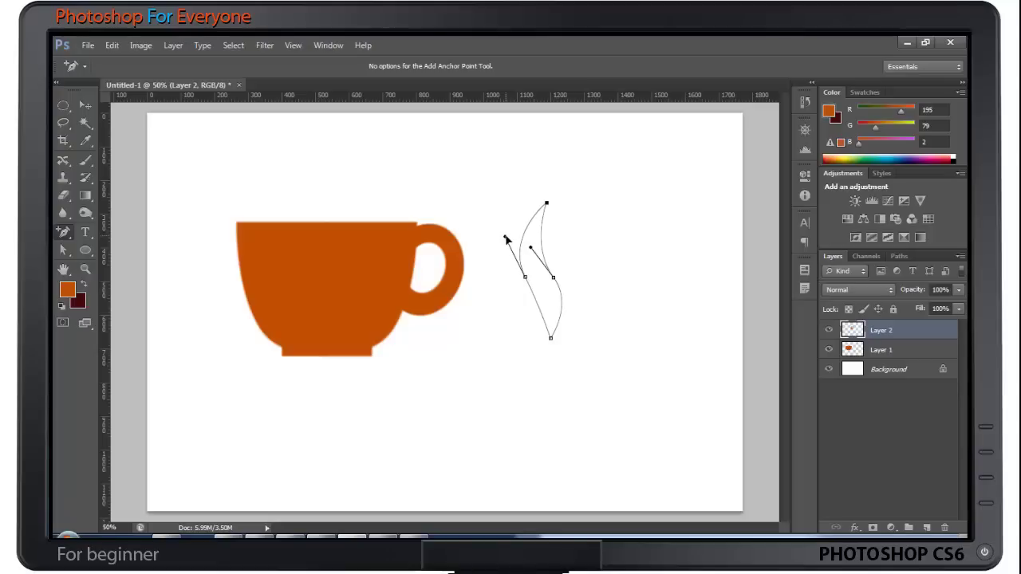
pyautogui.moveTo(525, 277)
pyautogui.mouseDown()
pyautogui.moveTo(543, 313)
pyautogui.moveTo(524, 250)
pyautogui.mouseUp()
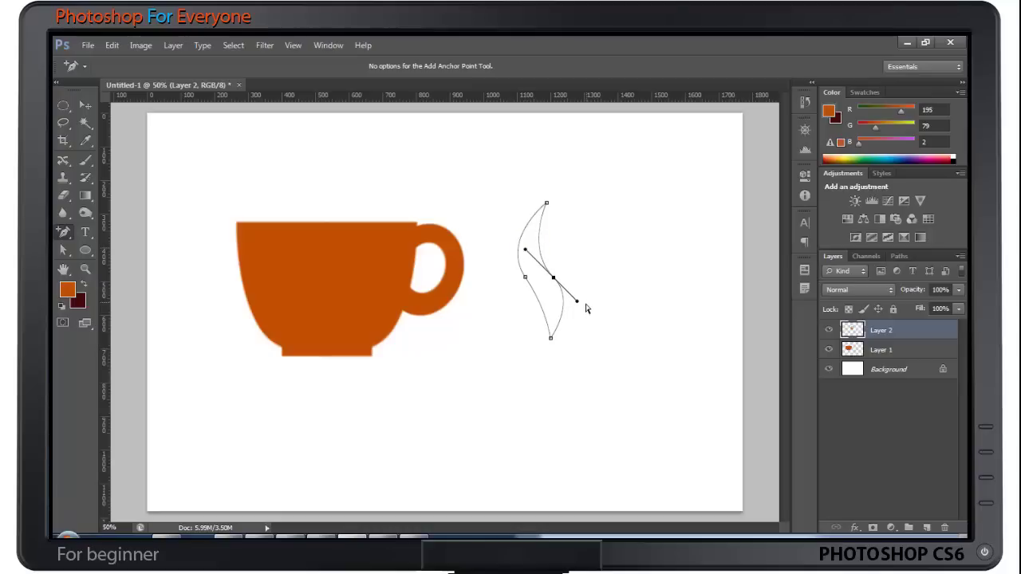
pyautogui.moveTo(576, 302); pyautogui.dragTo(550, 279)
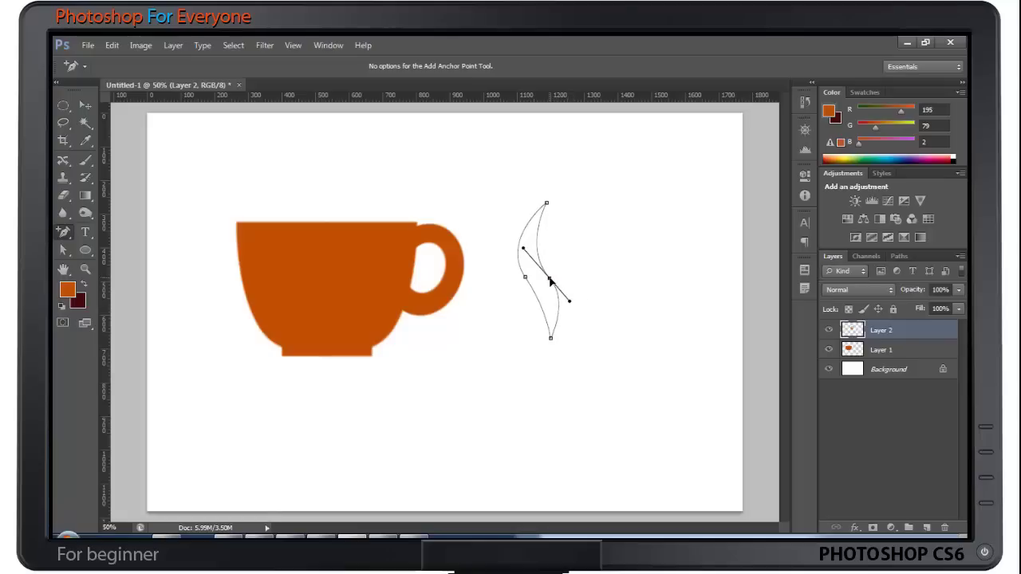
pyautogui.click(549, 339)
pyautogui.moveTo(547, 342); pyautogui.dragTo(547, 343)
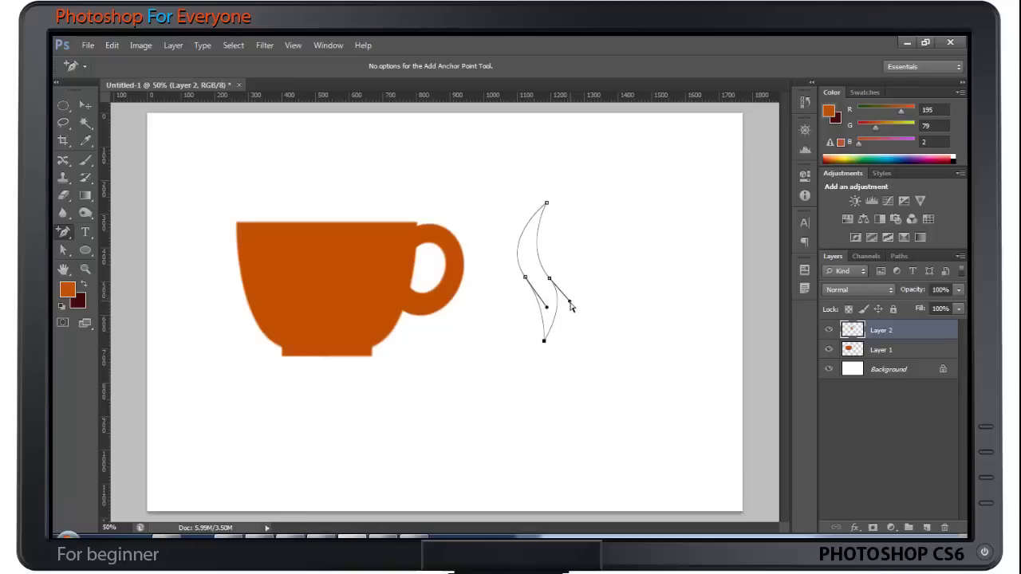
pyautogui.moveTo(571, 307); pyautogui.dragTo(569, 306)
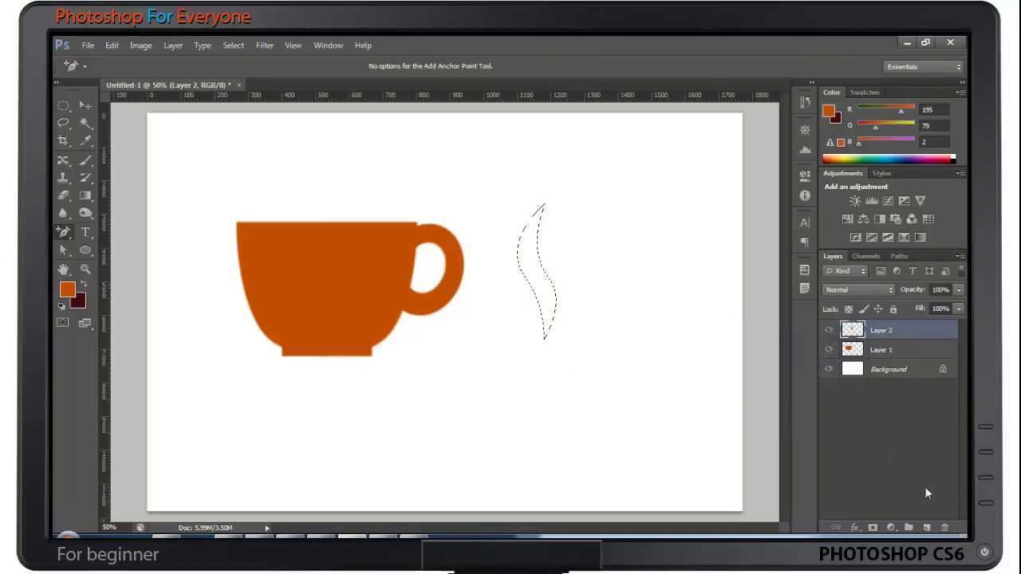
# - Fill the wisp selection orange-brown on a new Layer 3 and deselect
pyautogui.click(927, 528)
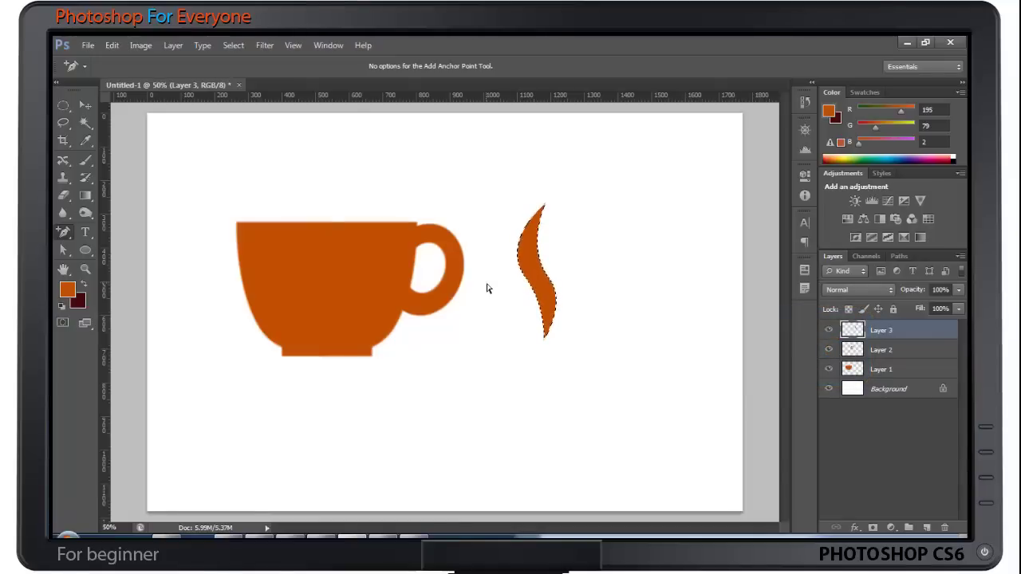
pyautogui.hotkey('ctrl', 'd')
# - Position the Layer 3 steam wisp over the cup, then shift Layers 1–3 down together
pyautogui.press('v')
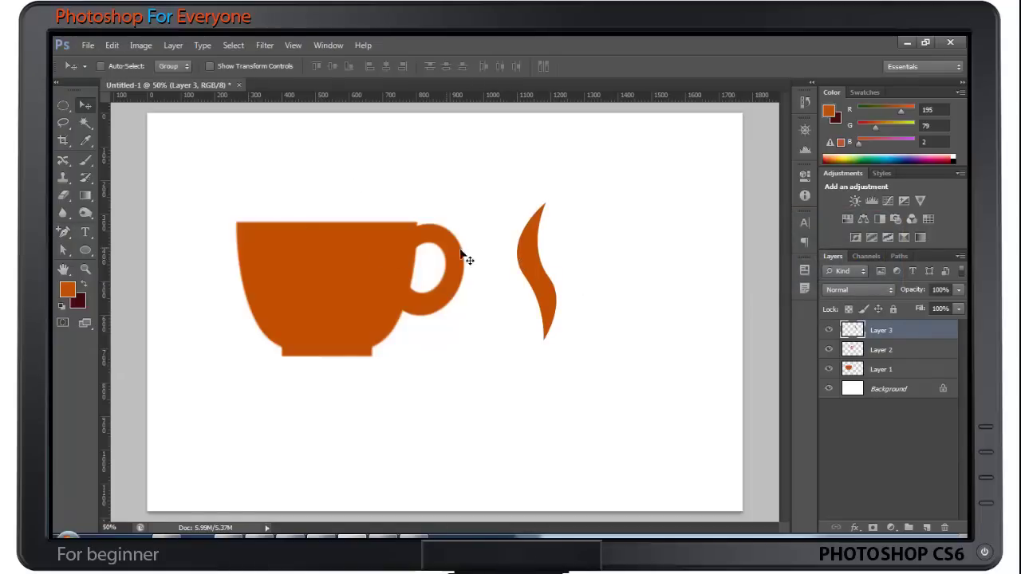
pyautogui.moveTo(525, 273); pyautogui.dragTo(302, 167)
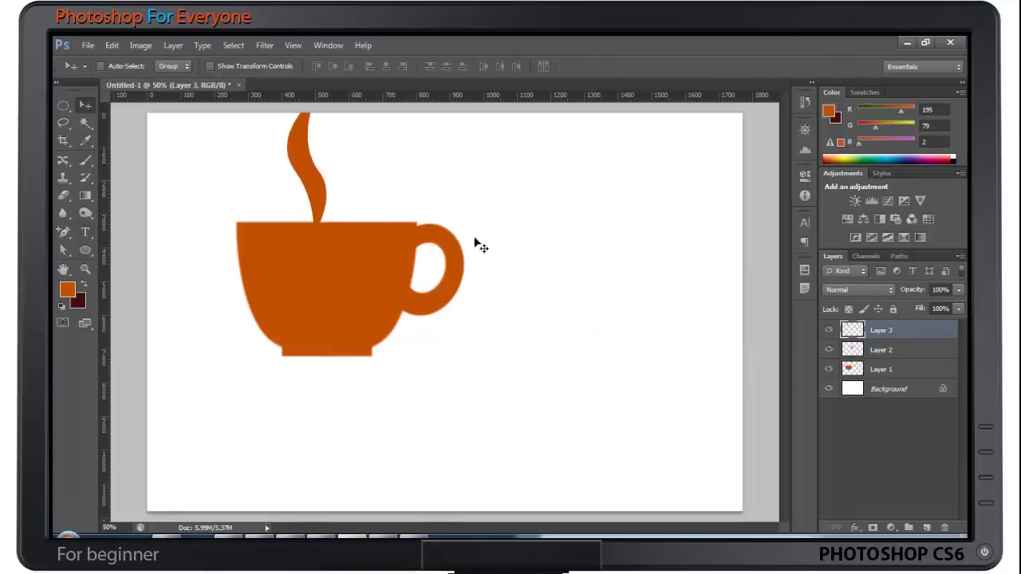
pyautogui.keyDown('ctrl'); pyautogui.click(908, 351); pyautogui.keyUp('ctrl')
pyautogui.keyDown('ctrl'); pyautogui.click(903, 370); pyautogui.keyUp('ctrl')
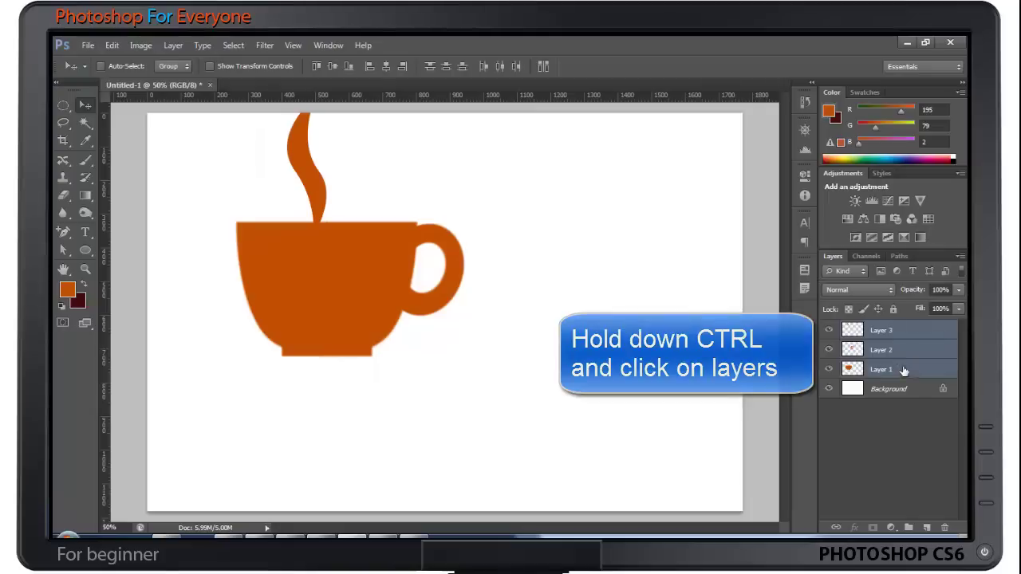
pyautogui.moveTo(348, 258)
pyautogui.mouseDown()
pyautogui.moveTo(345, 320)
pyautogui.moveTo(331, 330)
pyautogui.mouseUp()
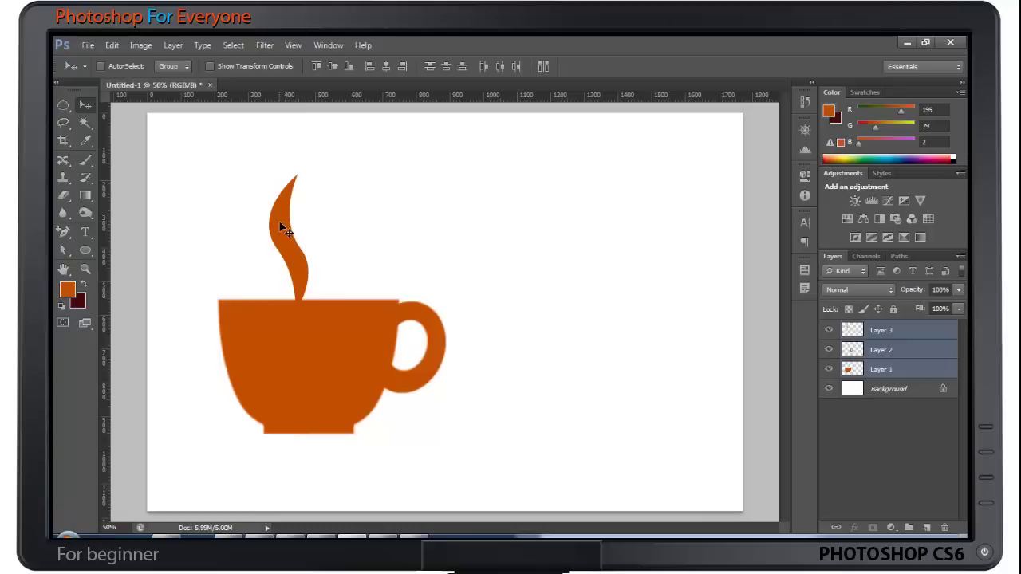
# - Select Layer 3 and raise its steam wisp slightly above the cup
pyautogui.rightClick(279, 227)
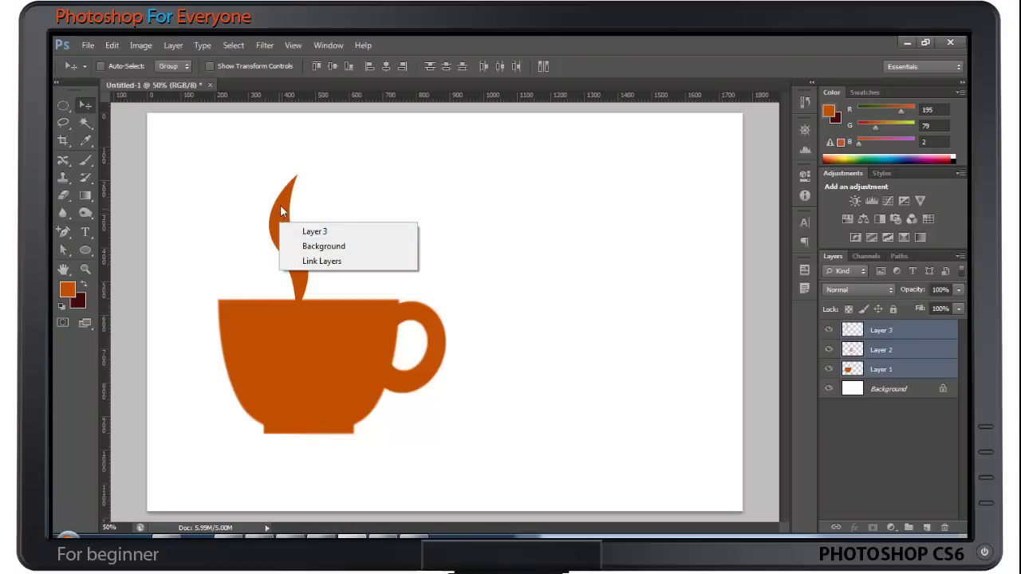
pyautogui.click(308, 231)
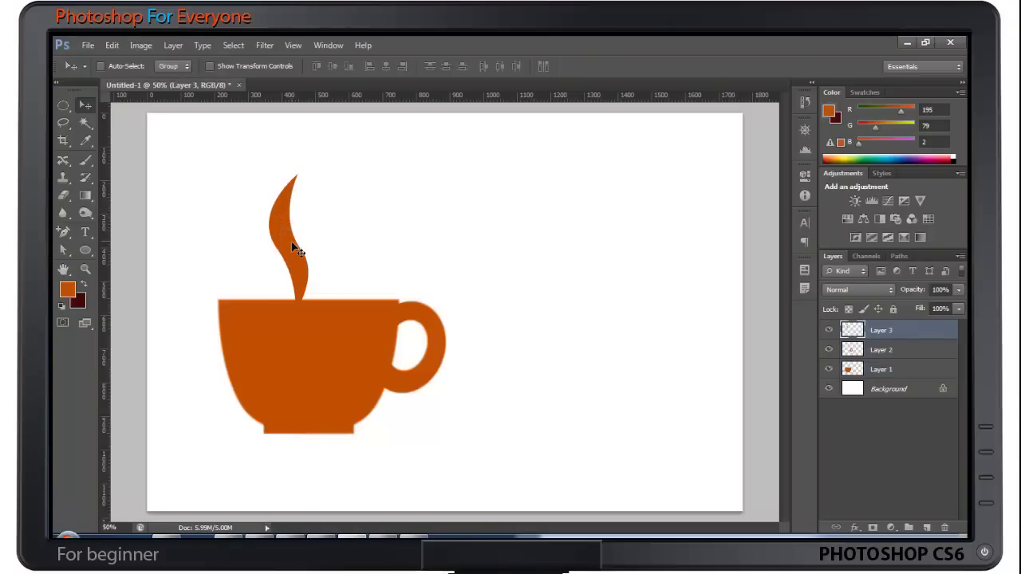
pyautogui.moveTo(293, 248); pyautogui.dragTo(292, 235)
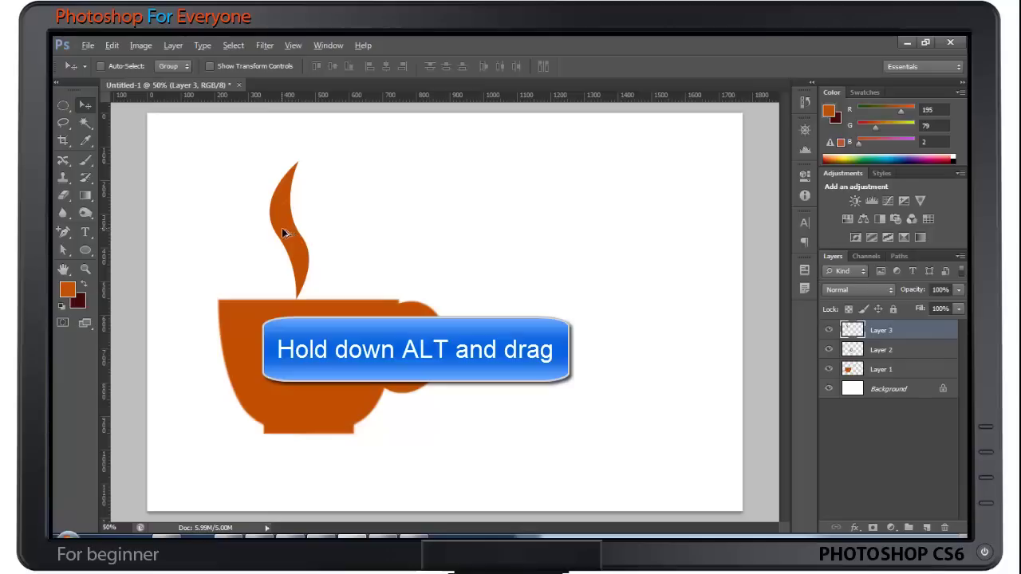
# - Duplicate the wisp twice, placing Layer 3 copy and Layer 3 copy 2 side by side to the right
pyautogui.moveTo(286, 234); pyautogui.dragTo(320, 233)
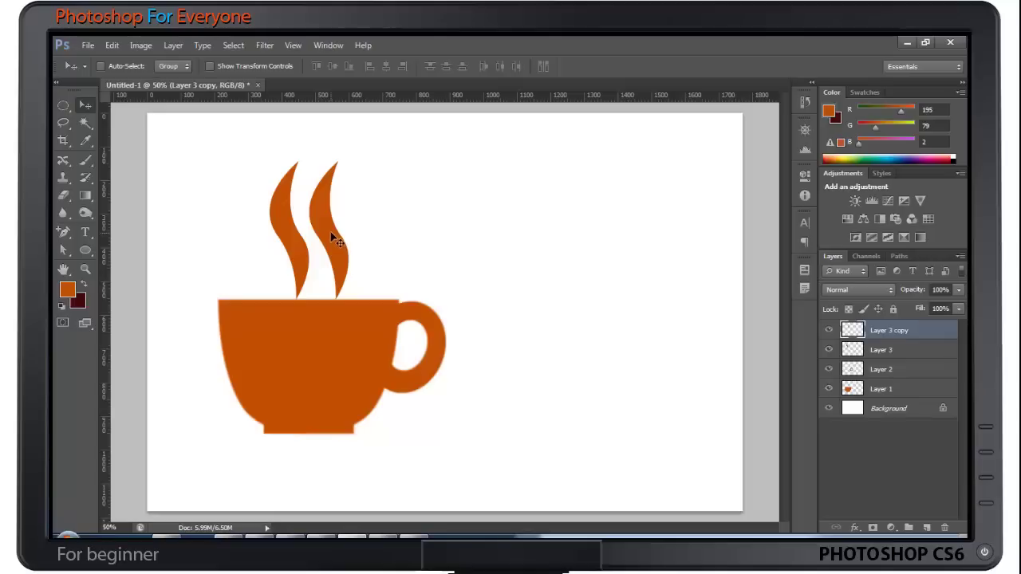
pyautogui.moveTo(330, 233); pyautogui.dragTo(322, 223)
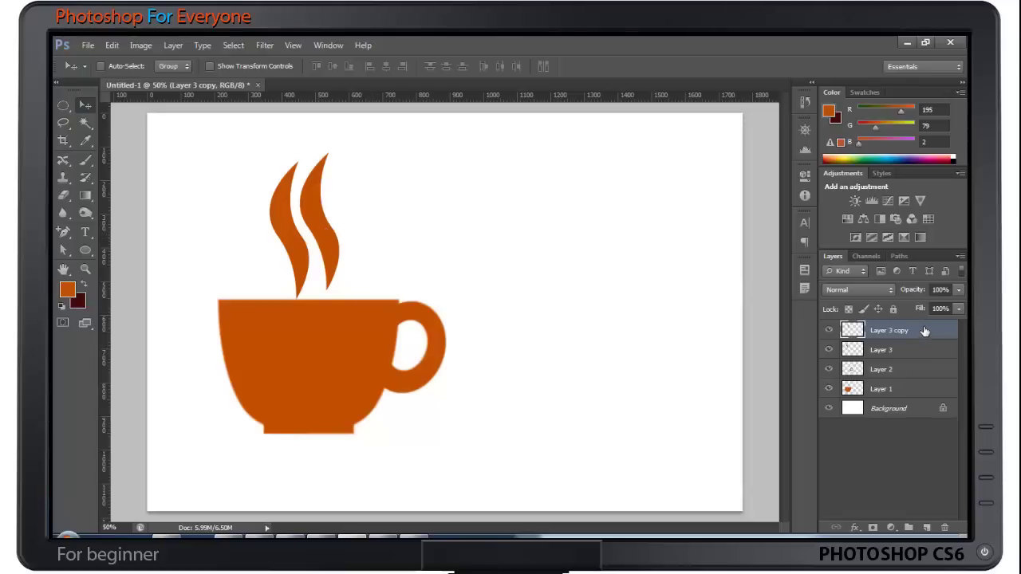
pyautogui.moveTo(923, 331); pyautogui.dragTo(935, 533)
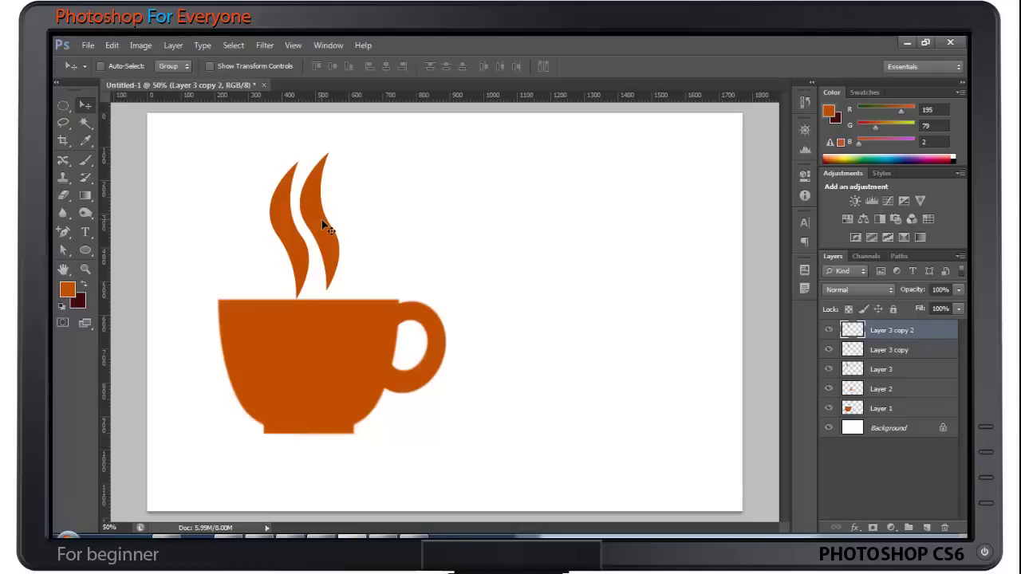
pyautogui.moveTo(321, 219); pyautogui.dragTo(365, 222)
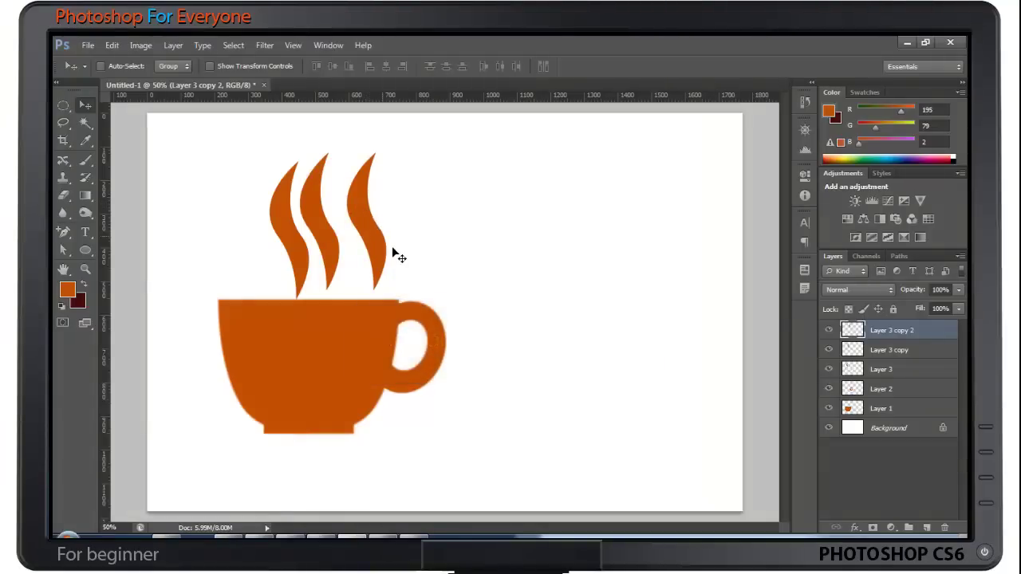
# - Scale the third wisp to about 57% and place a copy, Layer 3 copy 3, to its right
pyautogui.hotkey('ctrl', 't')
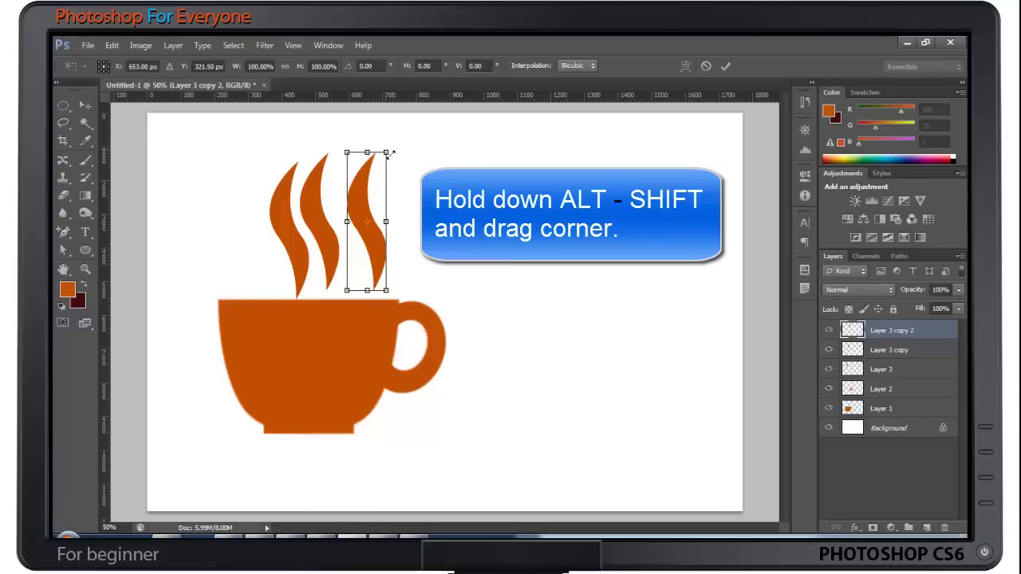
pyautogui.moveTo(392, 157); pyautogui.dragTo(382, 185)
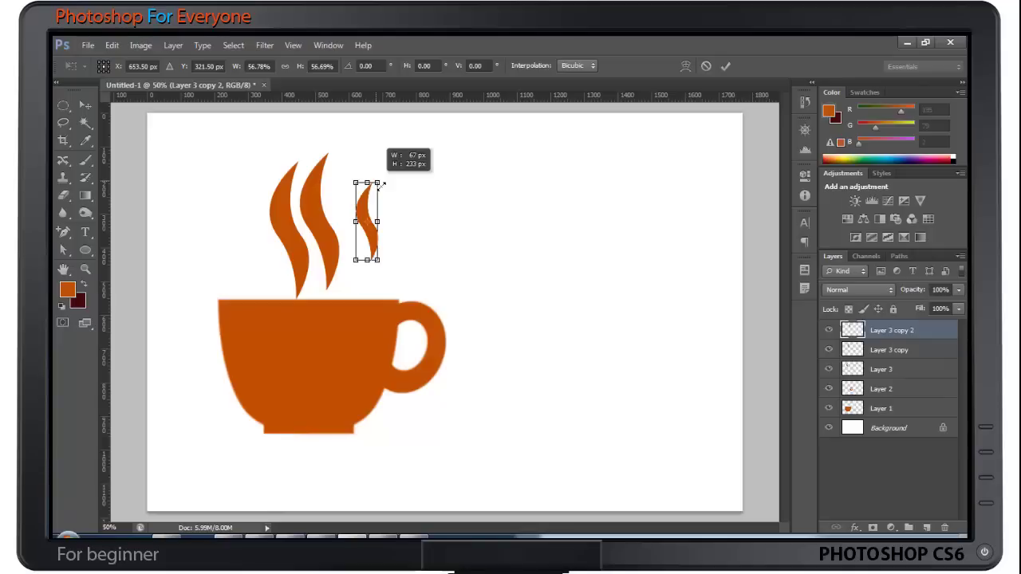
pyautogui.moveTo(382, 184); pyautogui.dragTo(381, 184)
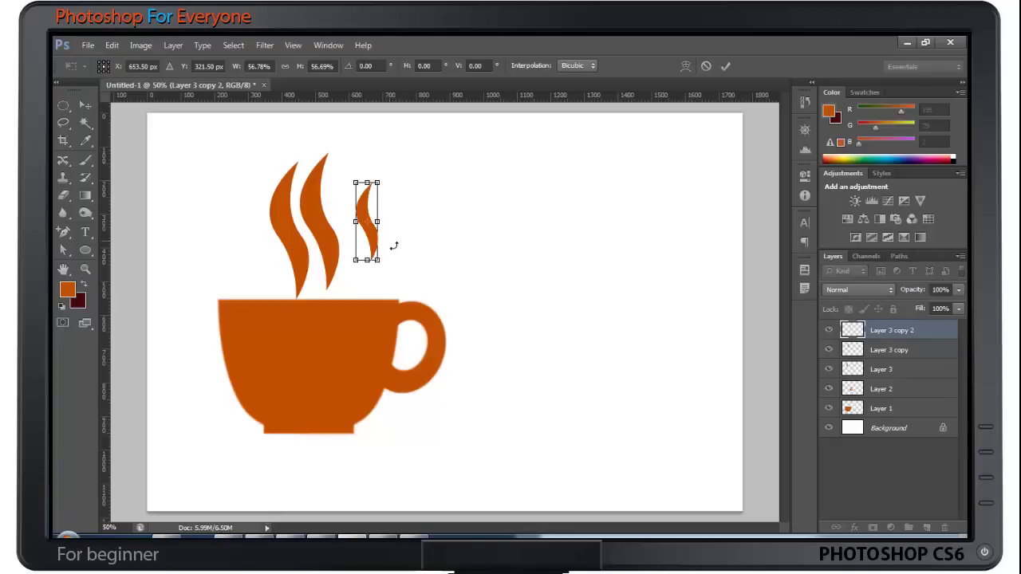
pyautogui.press('Return')
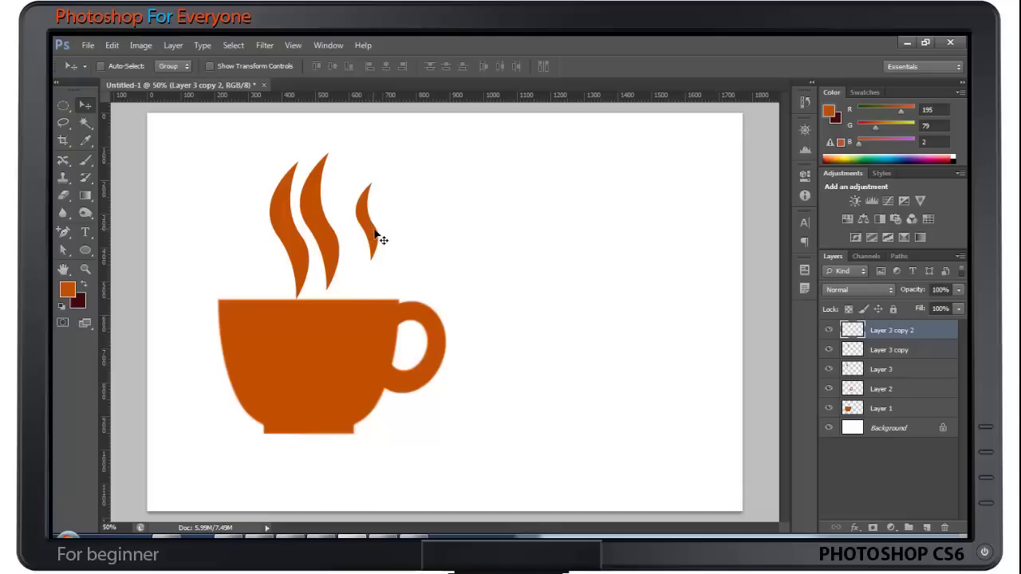
pyautogui.moveTo(372, 226); pyautogui.dragTo(399, 229)
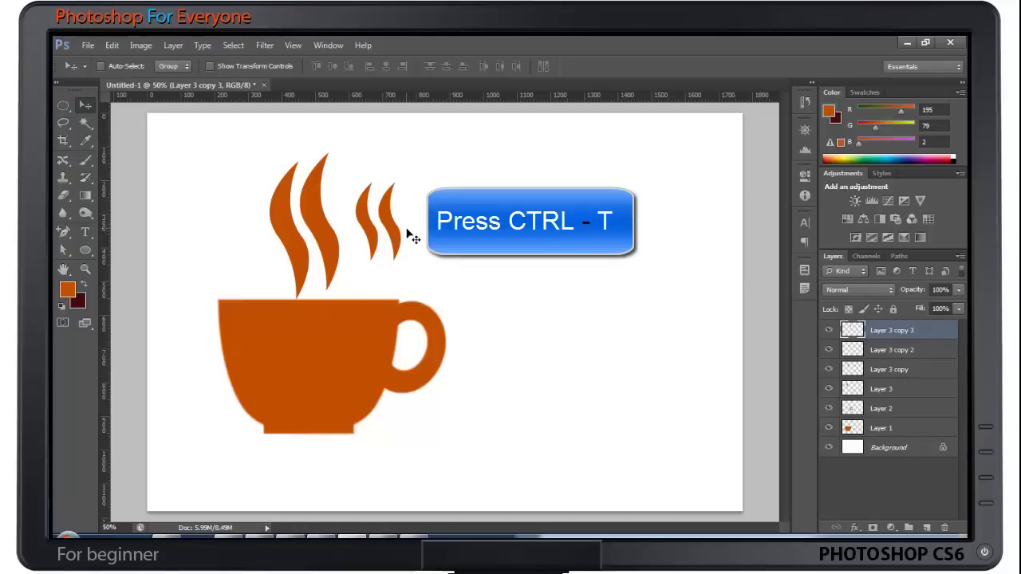
# - Flip Layer 3 copy 3 horizontally and overlap it with the third wisp as a paired curl
pyautogui.hotkey('ctrl', 't')
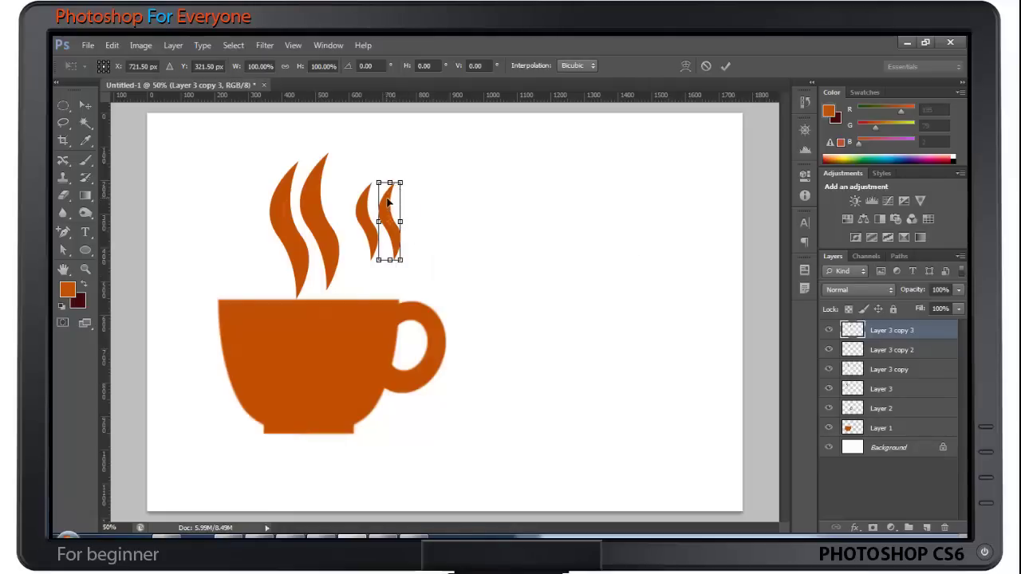
pyautogui.rightClick(388, 200)
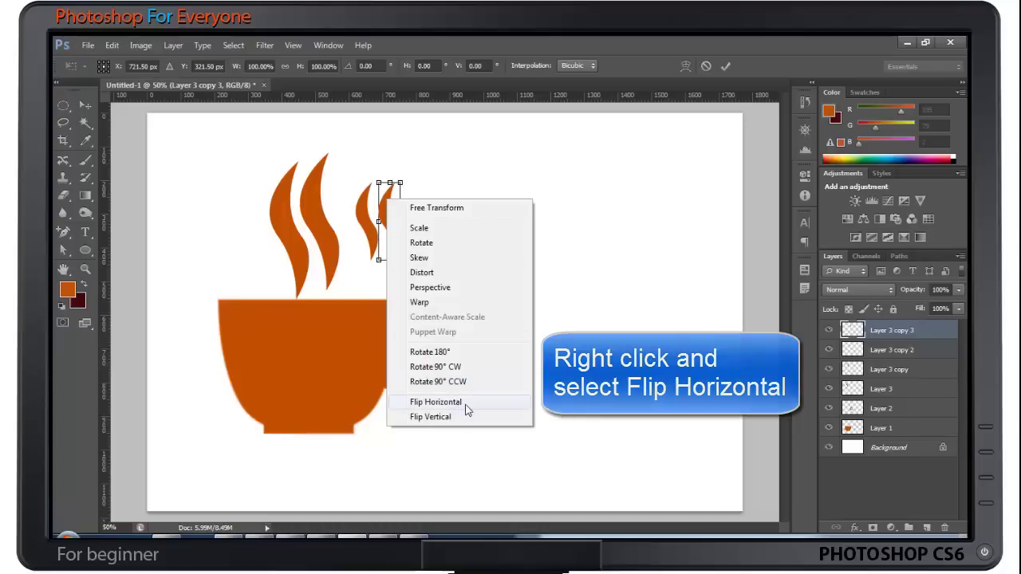
pyautogui.click(467, 403)
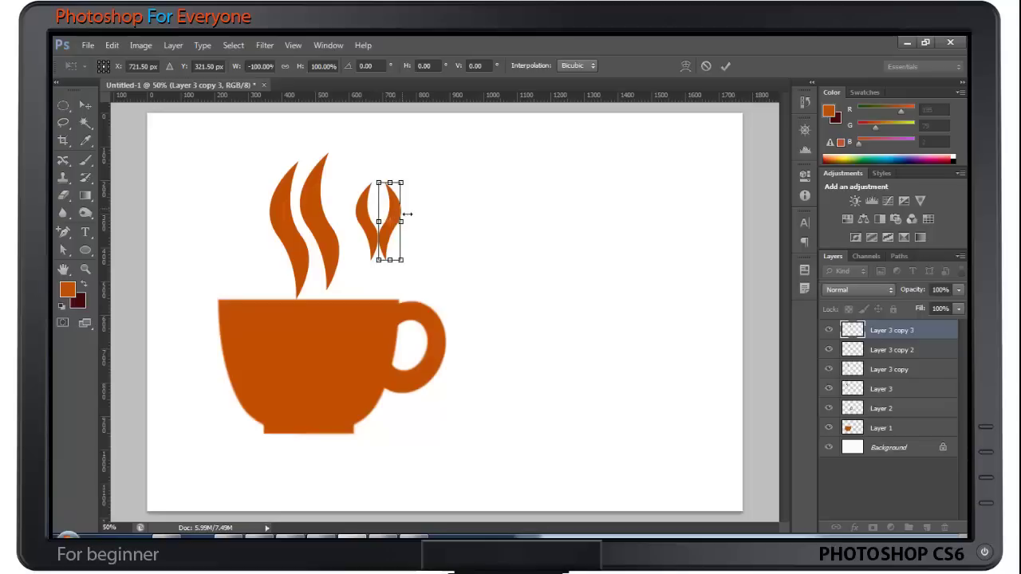
pyautogui.press('Return')
pyautogui.moveTo(399, 212); pyautogui.dragTo(362, 245)
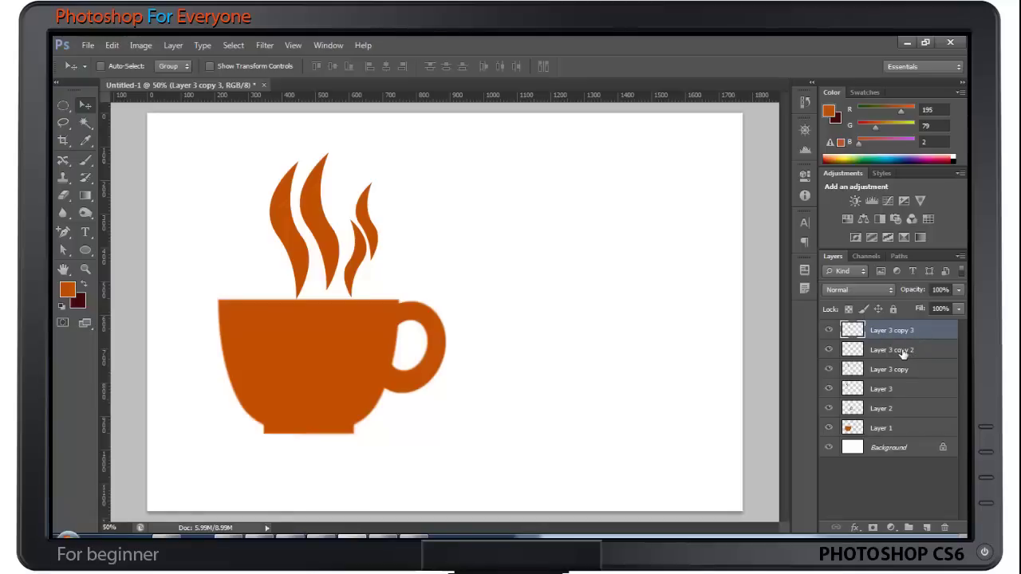
# - Select both small-wisp layers and place a duplicate of the pair on the cup's left side
pyautogui.keyDown('ctrl'); pyautogui.click(903, 354); pyautogui.keyUp('ctrl')
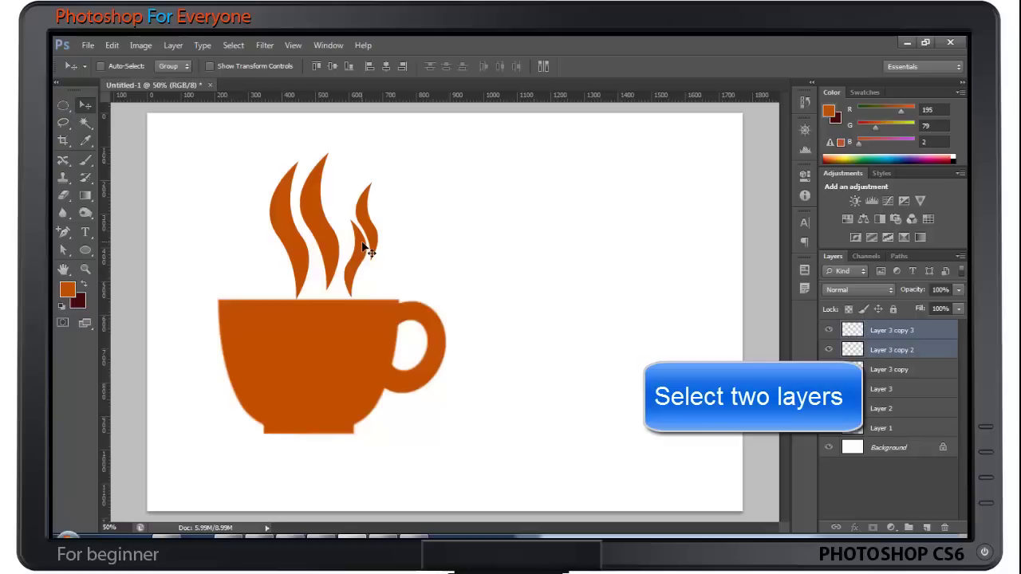
pyautogui.moveTo(367, 242)
pyautogui.mouseDown()
pyautogui.moveTo(401, 233)
pyautogui.moveTo(365, 249)
pyautogui.moveTo(376, 239)
pyautogui.mouseUp()
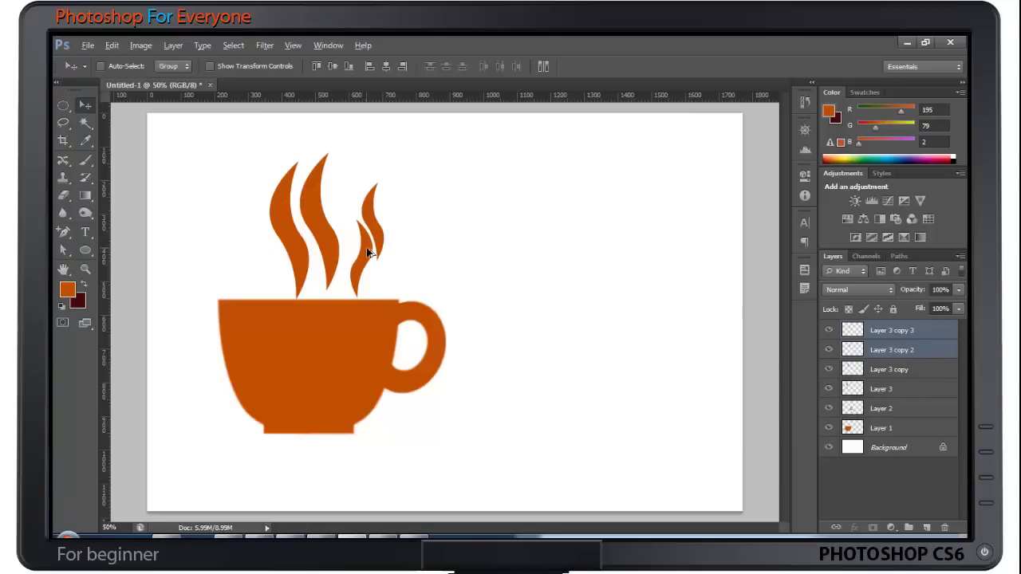
pyautogui.moveTo(368, 252)
pyautogui.mouseDown()
pyautogui.moveTo(256, 240)
pyautogui.moveTo(248, 251)
pyautogui.mouseUp()
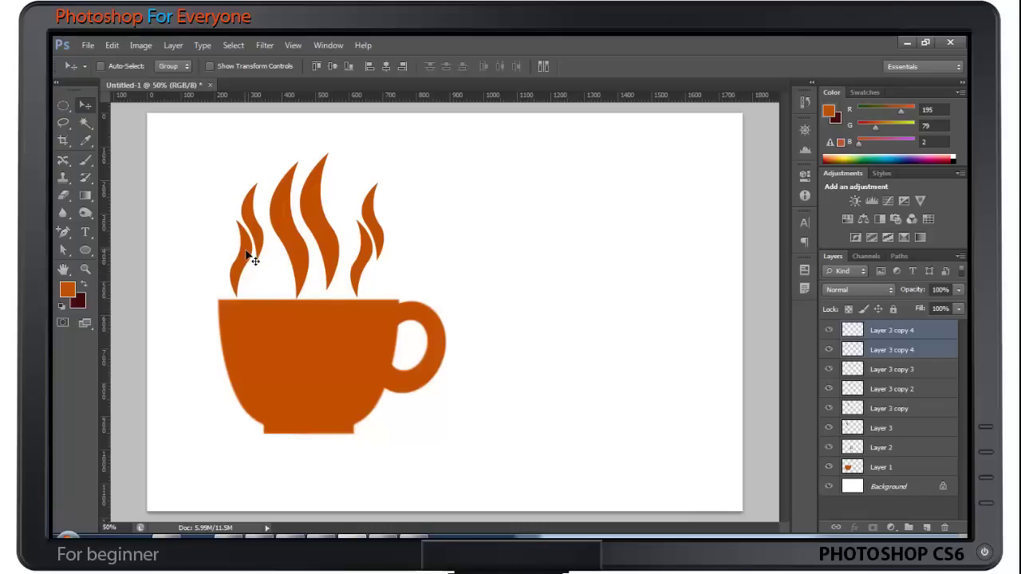
pyautogui.moveTo(245, 254); pyautogui.dragTo(257, 258)
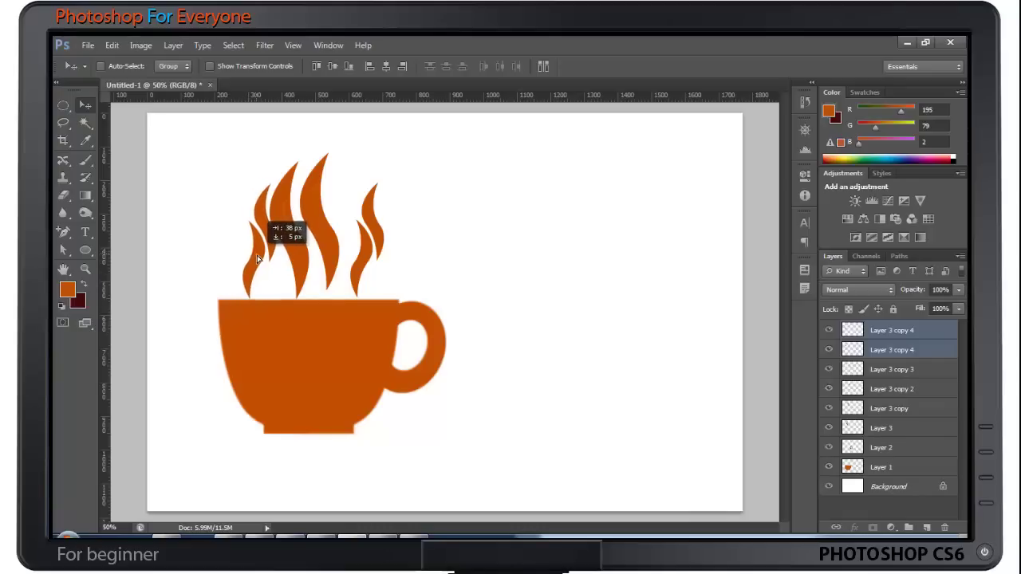
pyautogui.moveTo(257, 258); pyautogui.dragTo(258, 258)
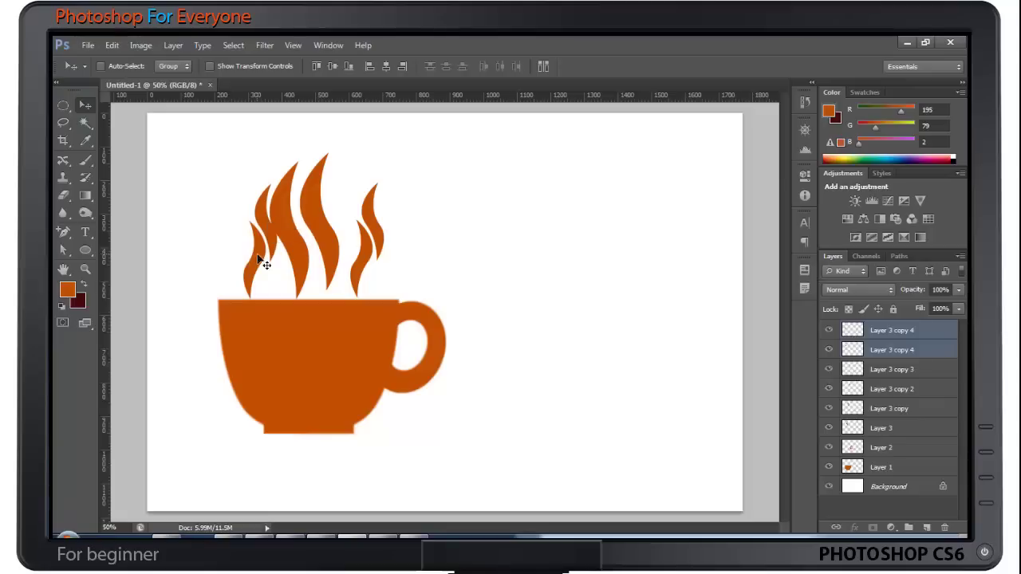
# - Move the tall middle wisp on Layer 3 copy slightly upward
pyautogui.rightClick(323, 229)
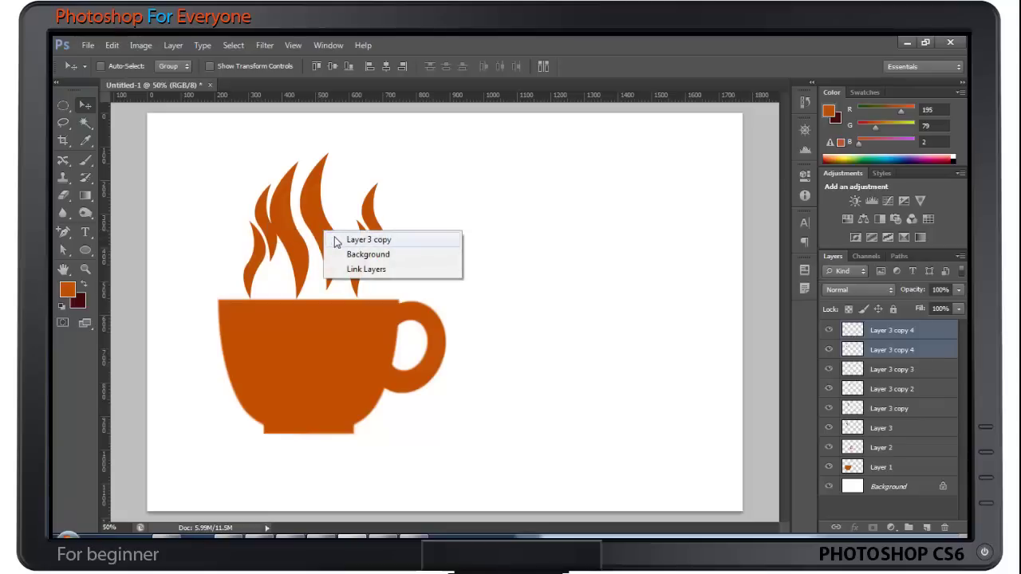
pyautogui.click(342, 244)
pyautogui.moveTo(337, 237); pyautogui.dragTo(335, 224)
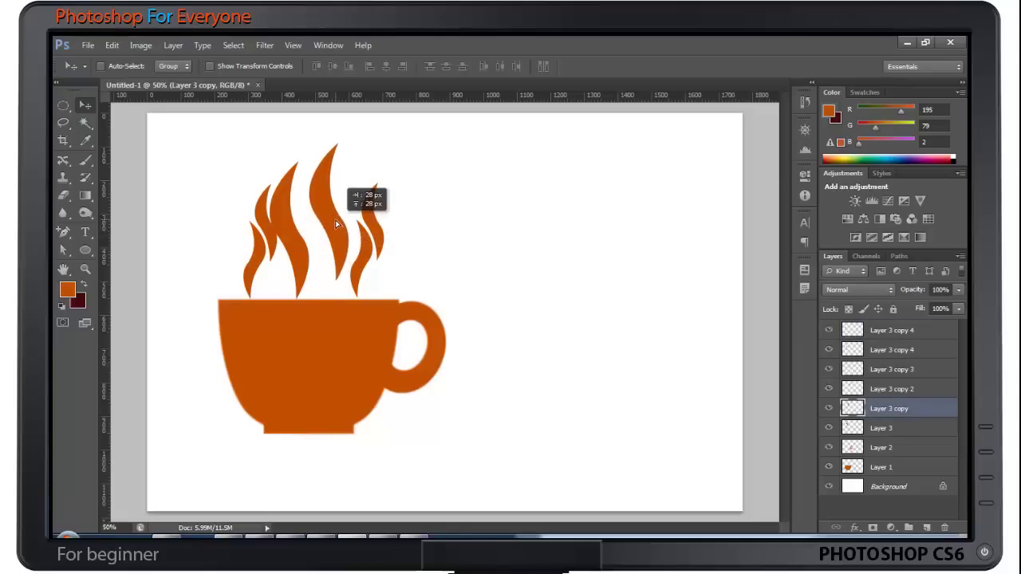
# - Shift the Layer 3 wisp right and fine-tune it with arrow-key nudges
pyautogui.rightClick(289, 242)
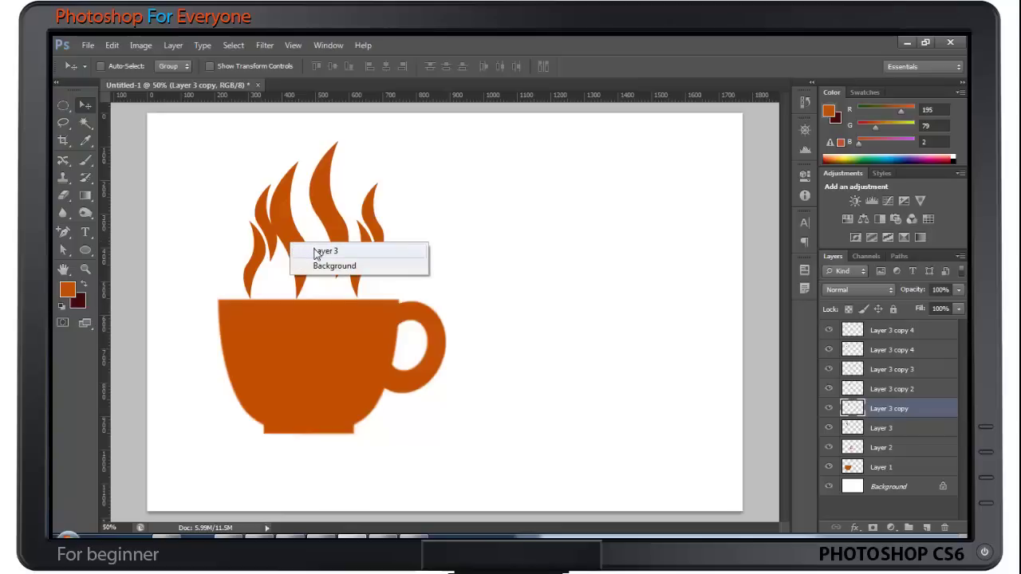
pyautogui.click(315, 252)
pyautogui.moveTo(300, 247); pyautogui.dragTo(312, 246)
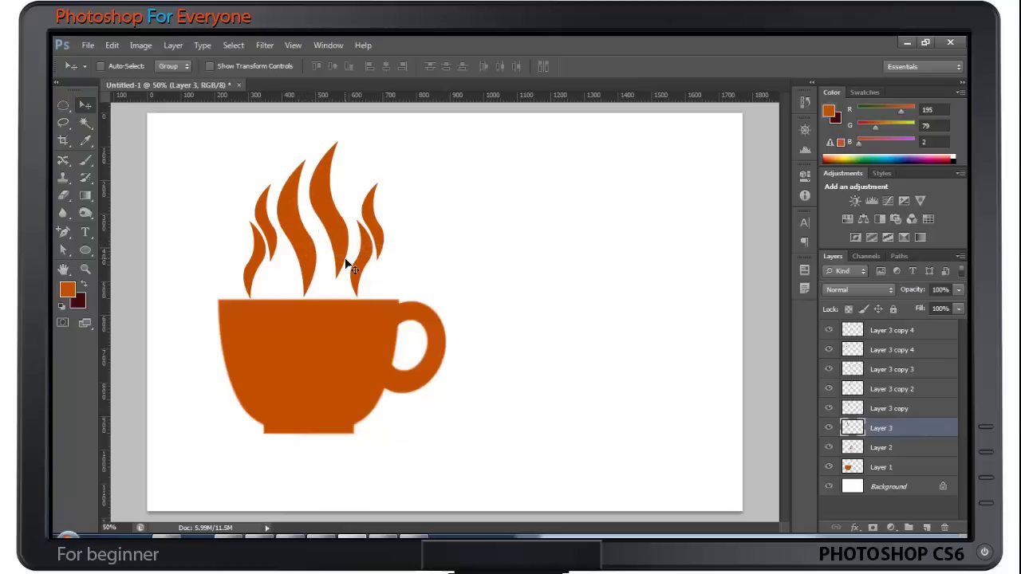
pyautogui.press('Right')
pyautogui.press('Right')
pyautogui.press('Right')
pyautogui.press('Right')
pyautogui.press('Right')
pyautogui.press('Right')
pyautogui.press('Right')
pyautogui.press('Right')
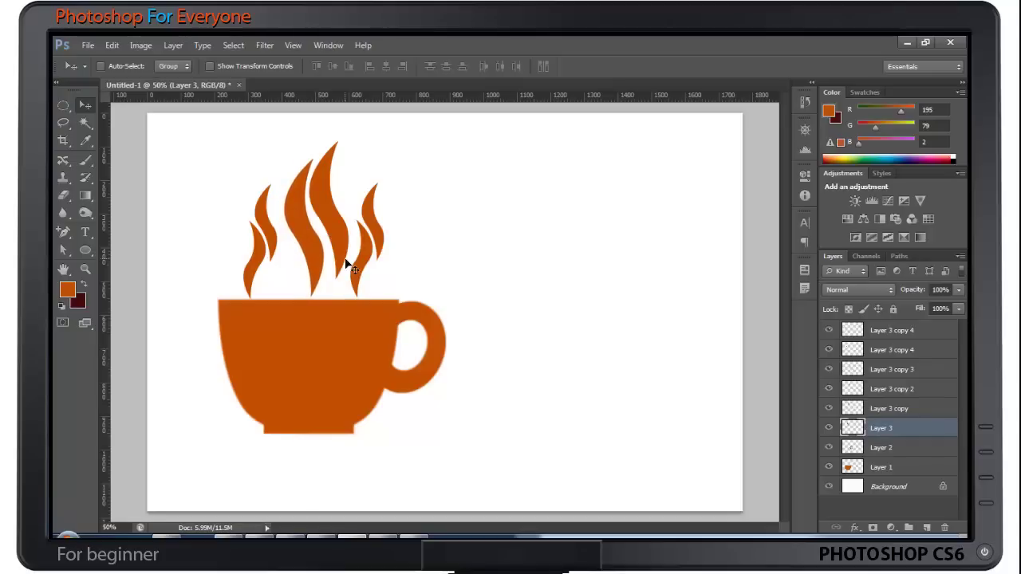
pyautogui.press('Up')
pyautogui.press('Up')
pyautogui.press('Up')
pyautogui.press('Up')
pyautogui.press('Up')
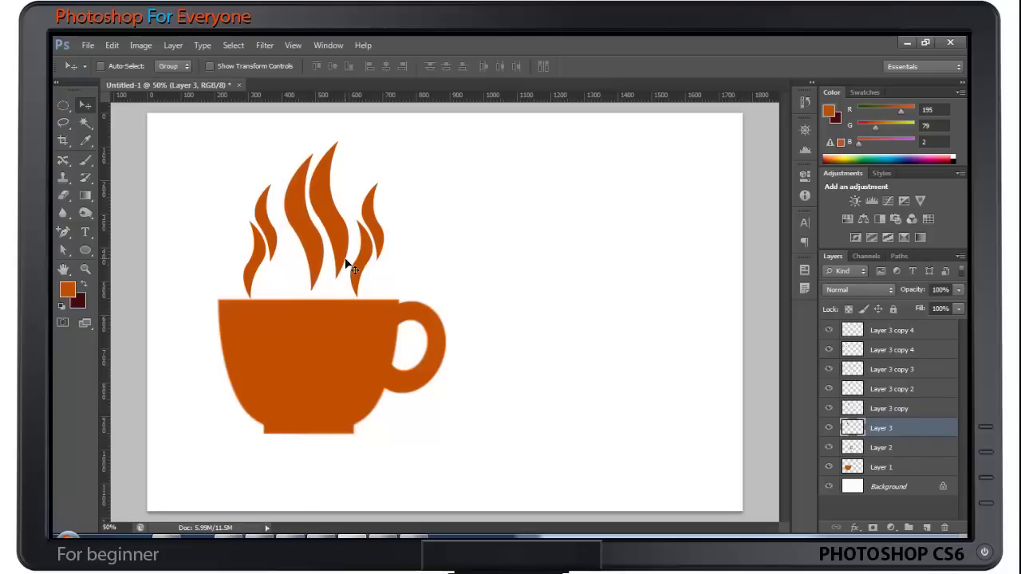
pyautogui.press('Up')
pyautogui.press('Up')
pyautogui.press('Down')
pyautogui.press('Down')
pyautogui.press('Down')
# - Nudge Layer 3 copy down-left and Layer 3 slightly left with arrow keys
pyautogui.rightClick(335, 227)
pyautogui.click(351, 233)
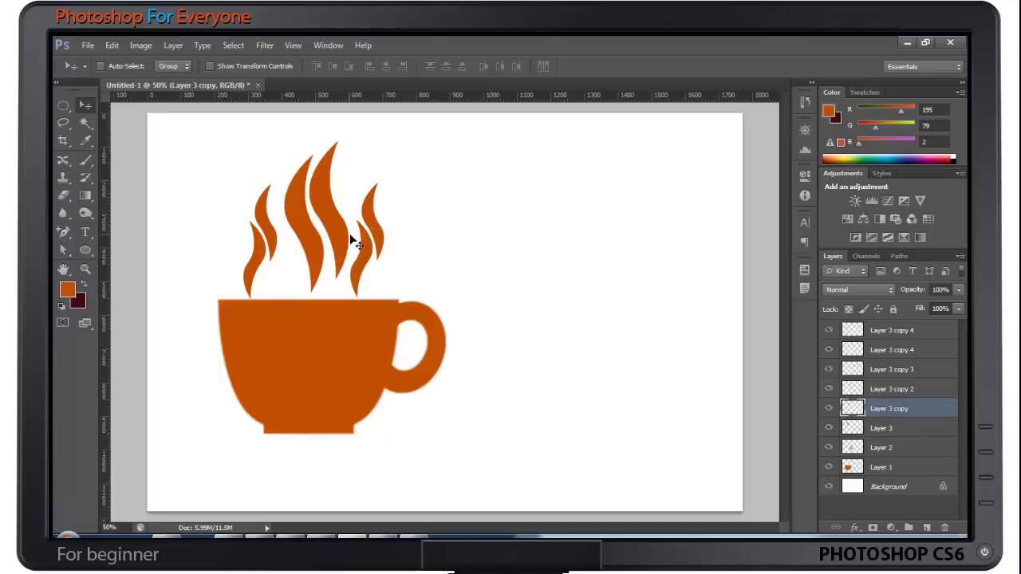
pyautogui.press('Down')
pyautogui.press('Left')
pyautogui.press('Left')
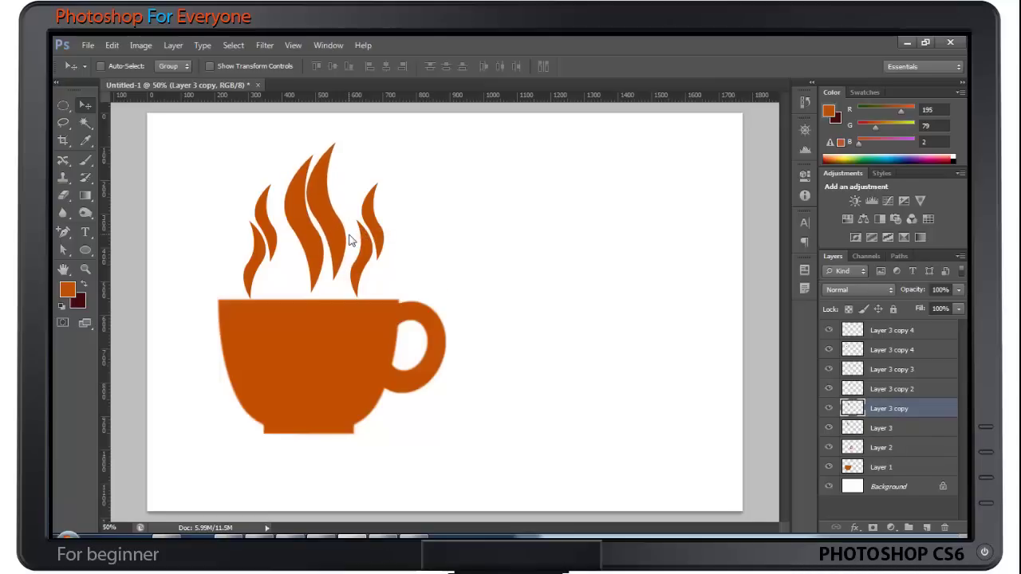
pyautogui.rightClick(314, 252)
pyautogui.click(327, 261)
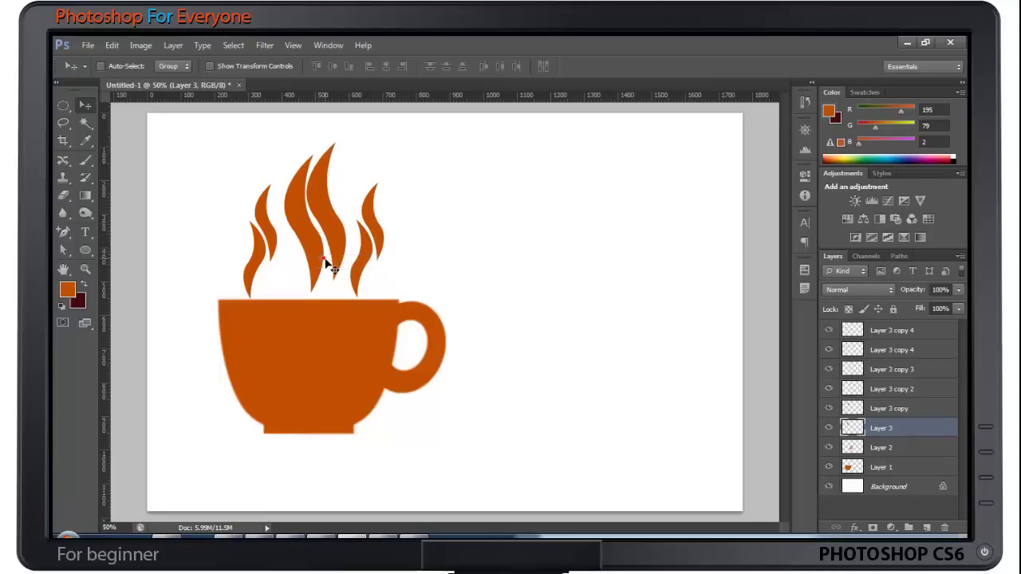
pyautogui.press('Left')
pyautogui.press('Left')
pyautogui.press('Left')
pyautogui.rightClick(338, 236)
pyautogui.click(361, 238)
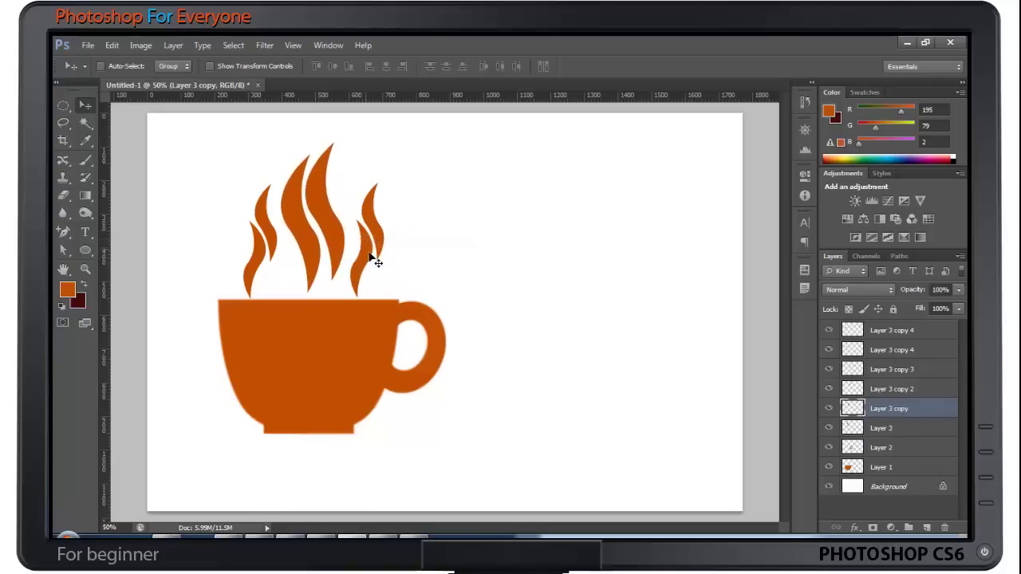
pyautogui.press('Left')
pyautogui.press('Left')
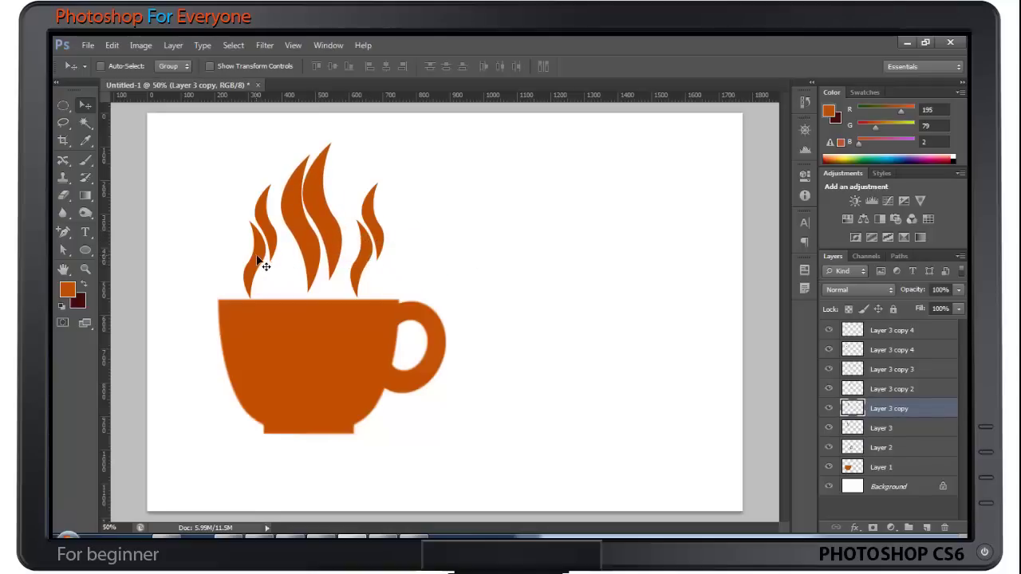
# - Move the left curl copy on Layer 3 copy 4 down into place beside the tall wisps
pyautogui.rightClick(275, 239)
pyautogui.click(286, 248)
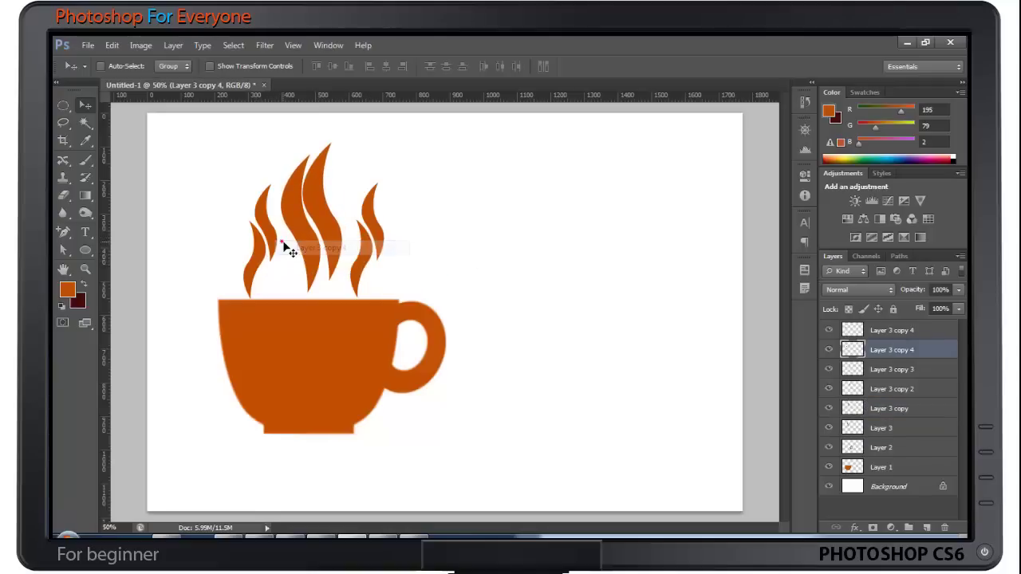
pyautogui.moveTo(283, 248)
pyautogui.mouseDown()
pyautogui.moveTo(271, 271)
pyautogui.moveTo(302, 285)
pyautogui.mouseUp()
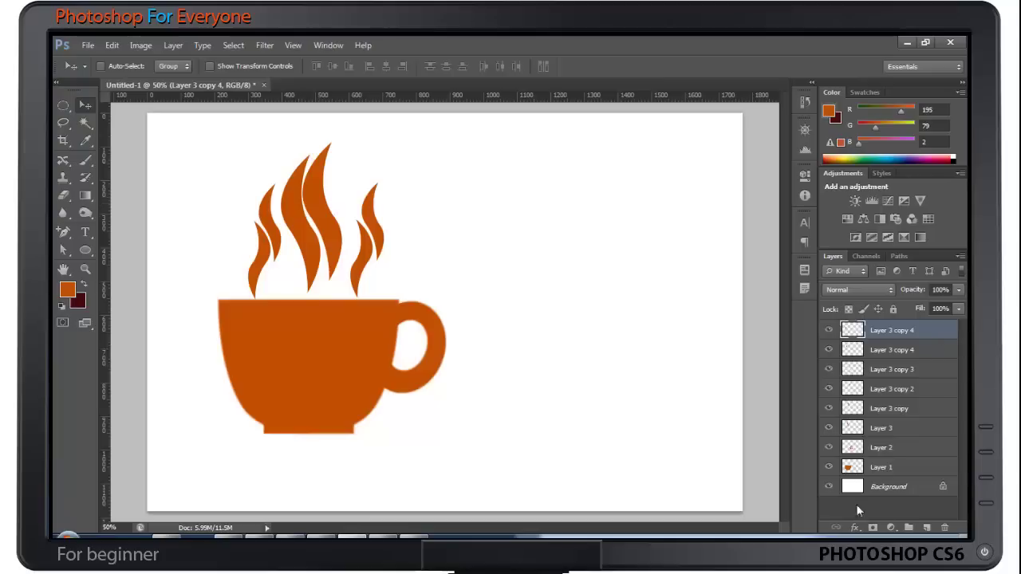
# - Select Layer 1 through Layer 3 copy 4 and scale them together to about 76%
pyautogui.click(918, 473)
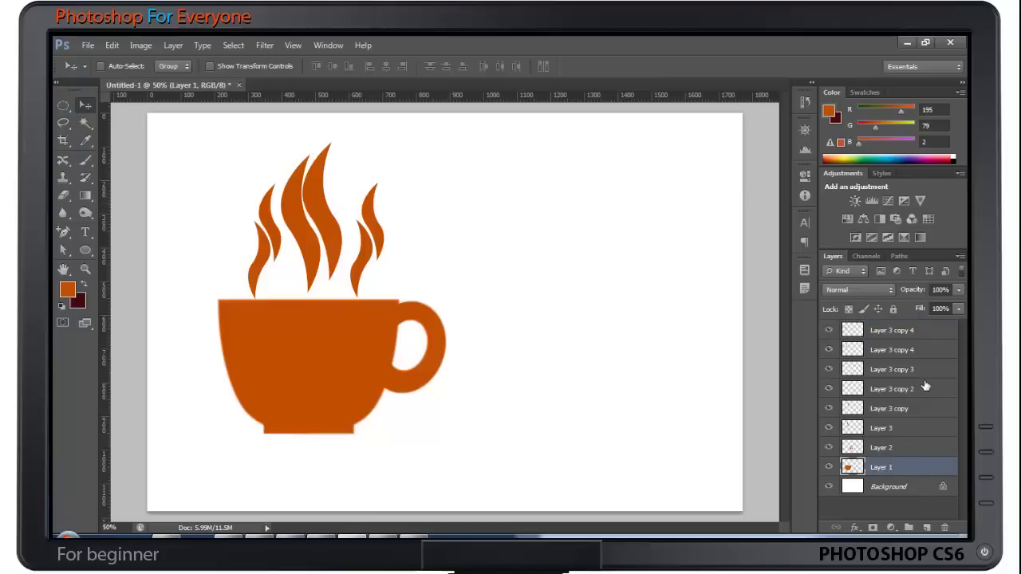
pyautogui.keyDown('shift'); pyautogui.click(929, 330); pyautogui.keyUp('shift')
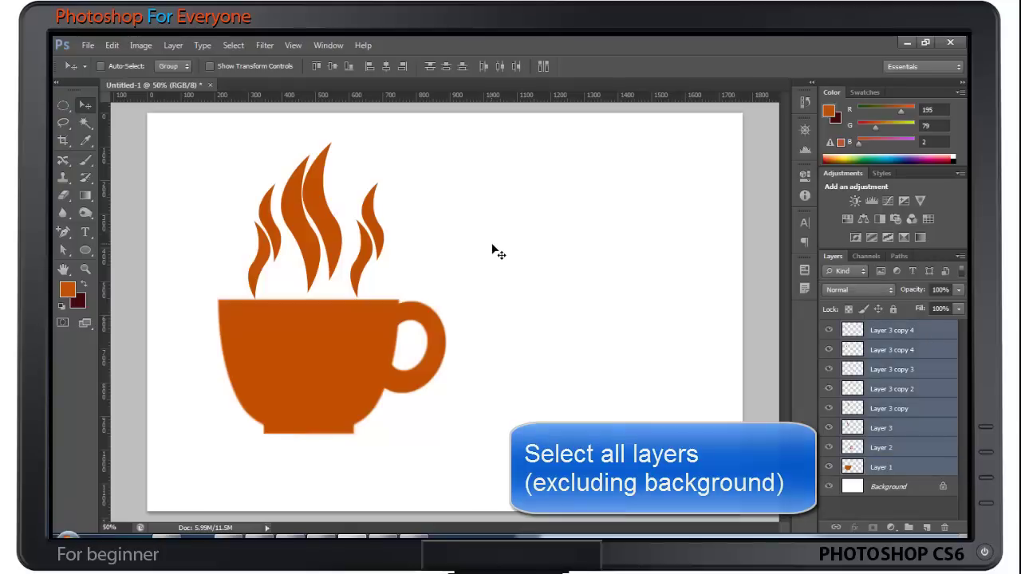
pyautogui.hotkey('ctrl', 't')
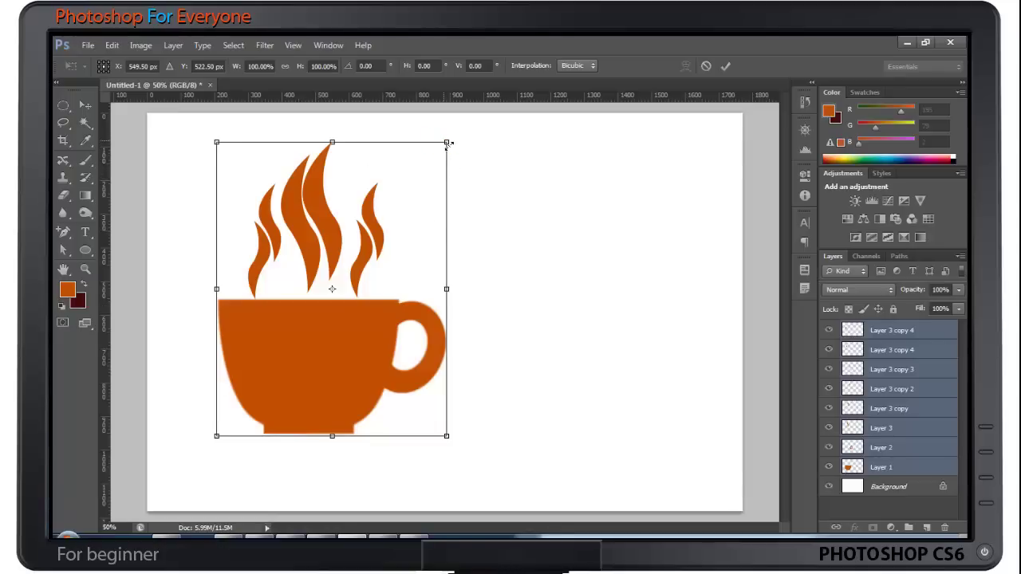
pyautogui.moveTo(447, 145); pyautogui.dragTo(392, 202)
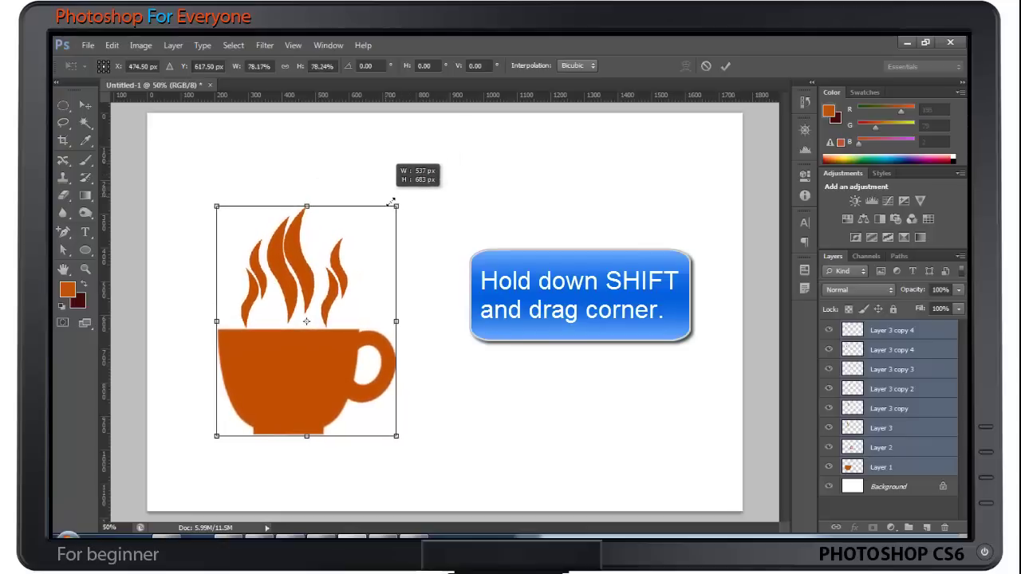
pyautogui.moveTo(391, 202); pyautogui.dragTo(389, 210)
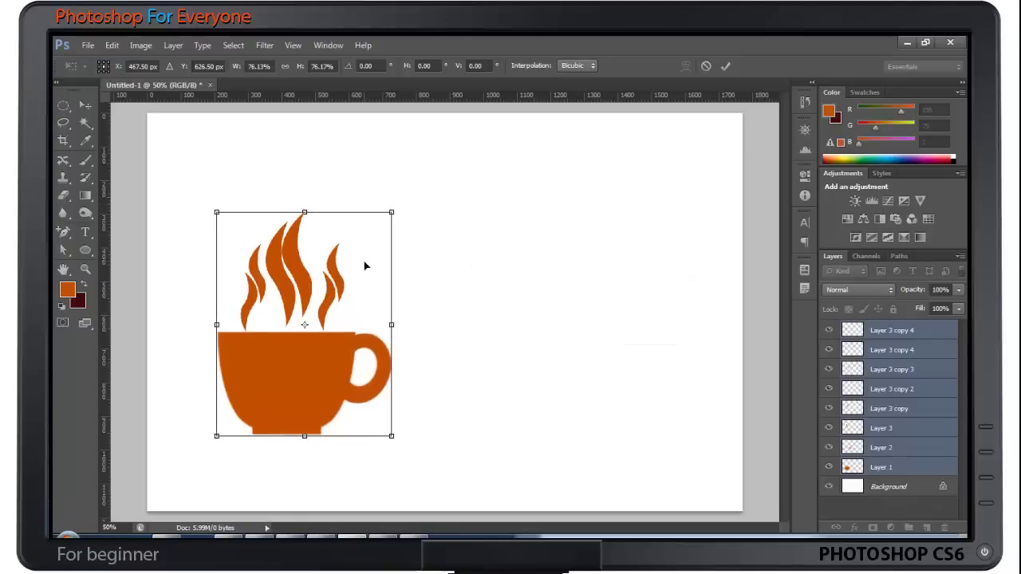
pyautogui.press('Return')
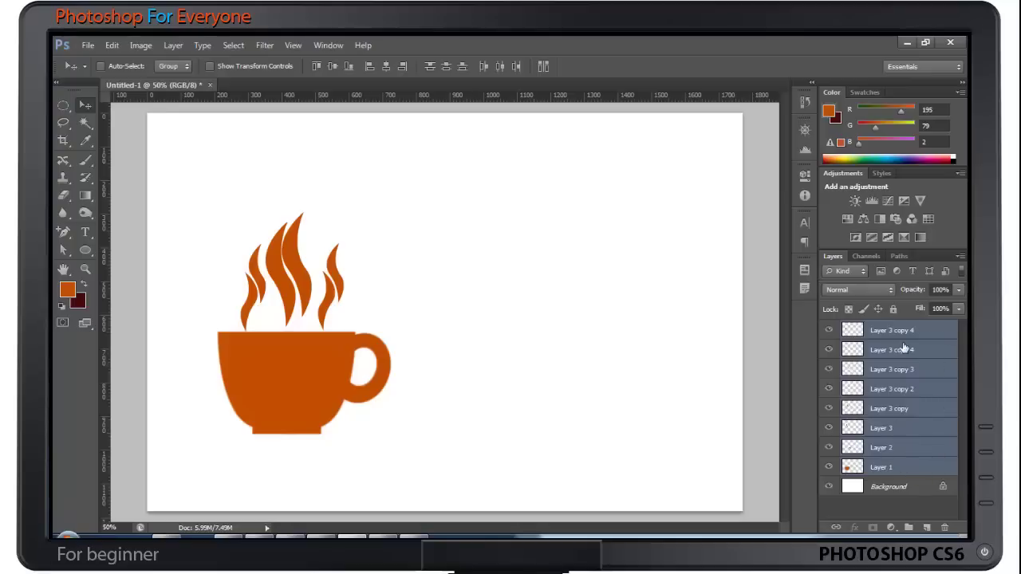
# - Link all cup and steam layers and shift the linked cup up and to the right
pyautogui.click(836, 528)
pyautogui.rightClick(276, 358)
pyautogui.click(289, 366)
pyautogui.moveTo(286, 361)
pyautogui.mouseDown()
pyautogui.moveTo(350, 336)
pyautogui.moveTo(400, 360)
pyautogui.moveTo(289, 383)
pyautogui.mouseUp()
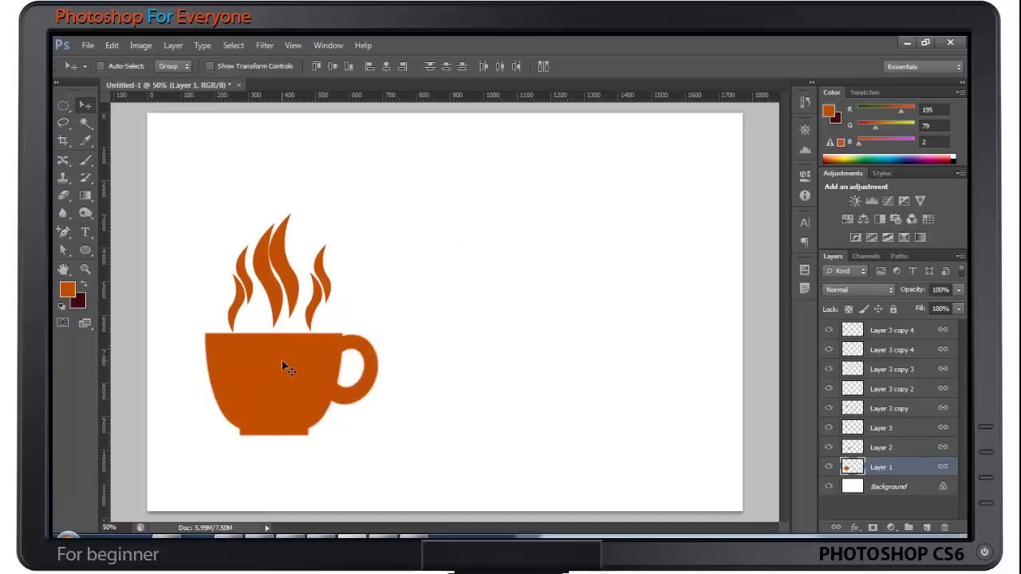
pyautogui.rightClick(282, 360)
pyautogui.click(297, 369)
pyautogui.moveTo(272, 368); pyautogui.dragTo(311, 329)
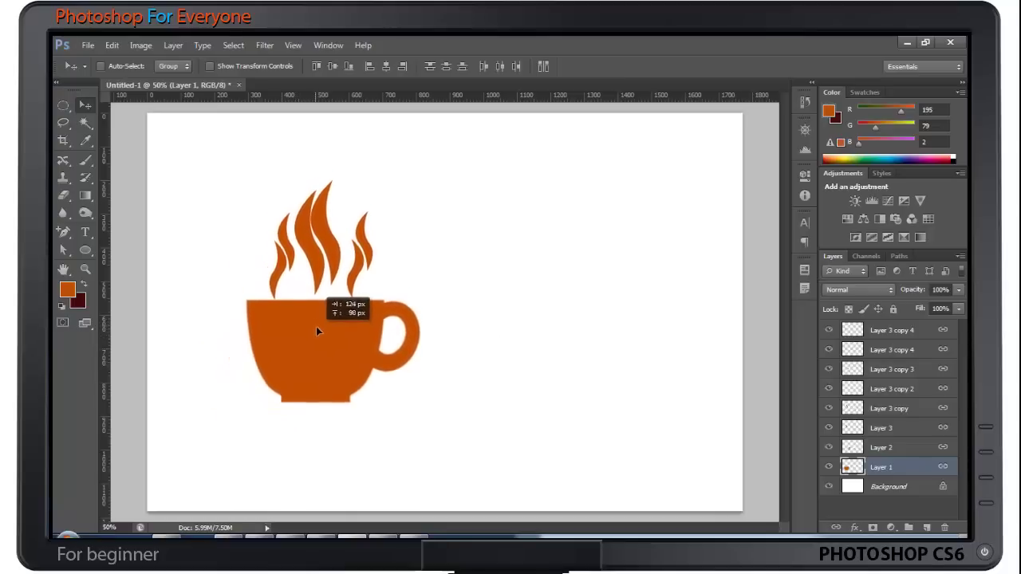
pyautogui.moveTo(310, 324); pyautogui.dragTo(316, 325)
pyautogui.hotkey('alt', '.')
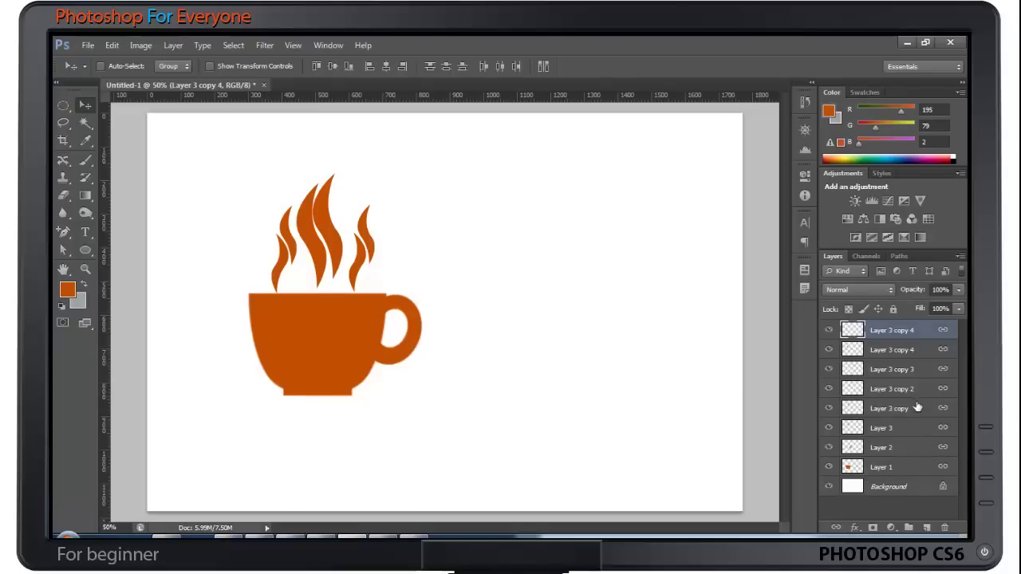
# - Add a new layer and draw a flat oval selection just below the cup
pyautogui.click(928, 528)
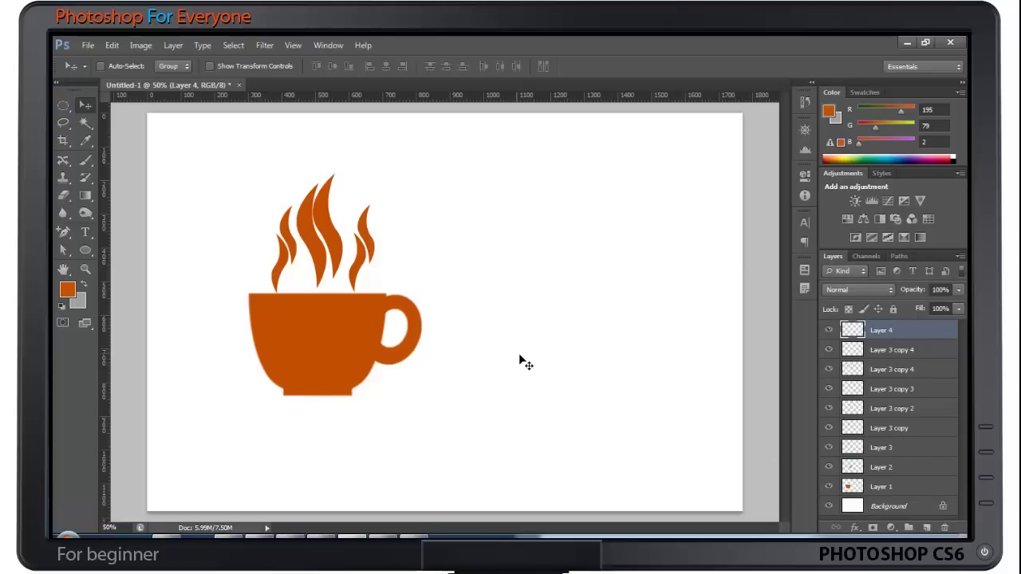
pyautogui.click(63, 104)
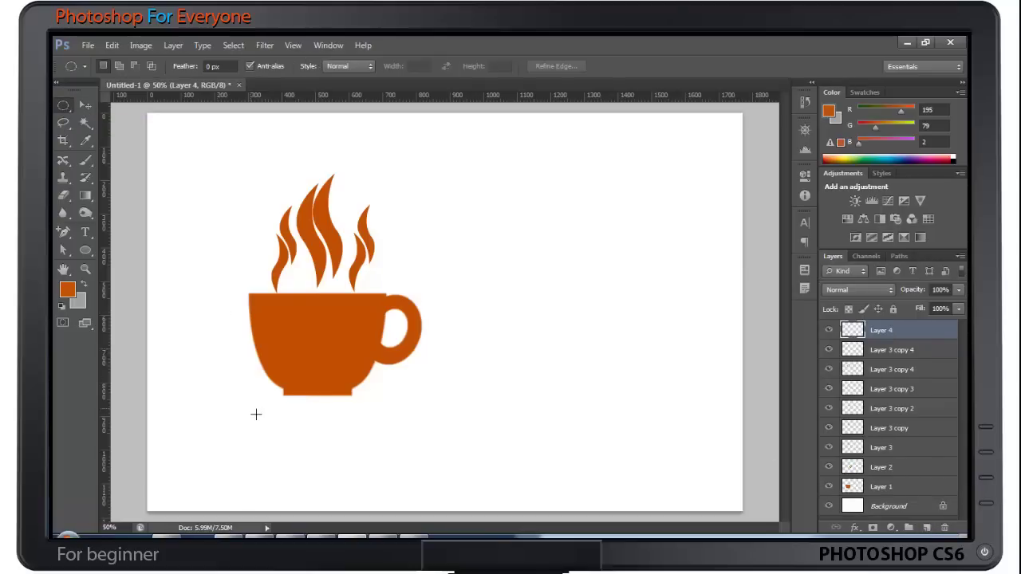
pyautogui.moveTo(255, 414); pyautogui.dragTo(387, 426)
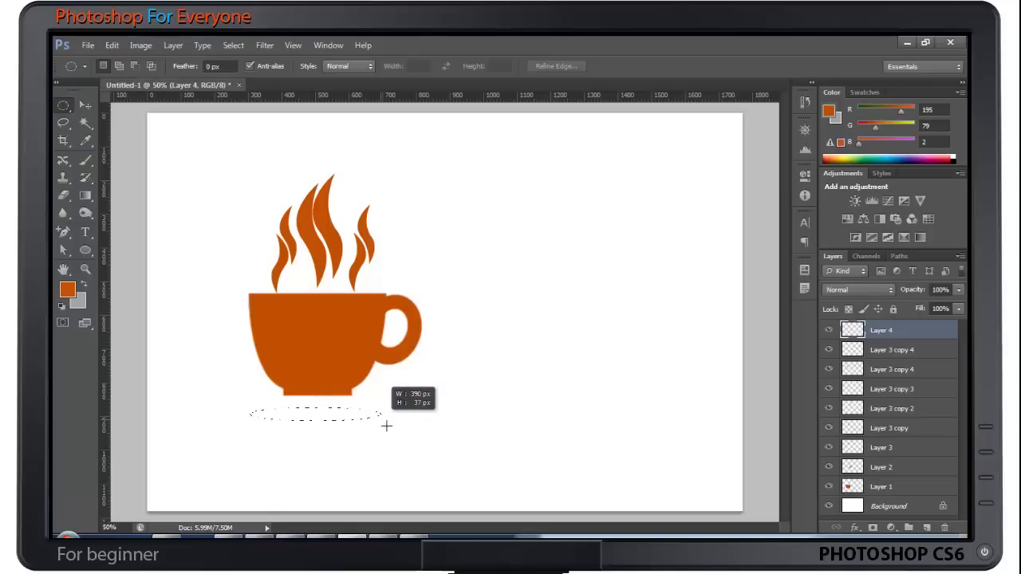
pyautogui.moveTo(387, 425); pyautogui.dragTo(386, 425)
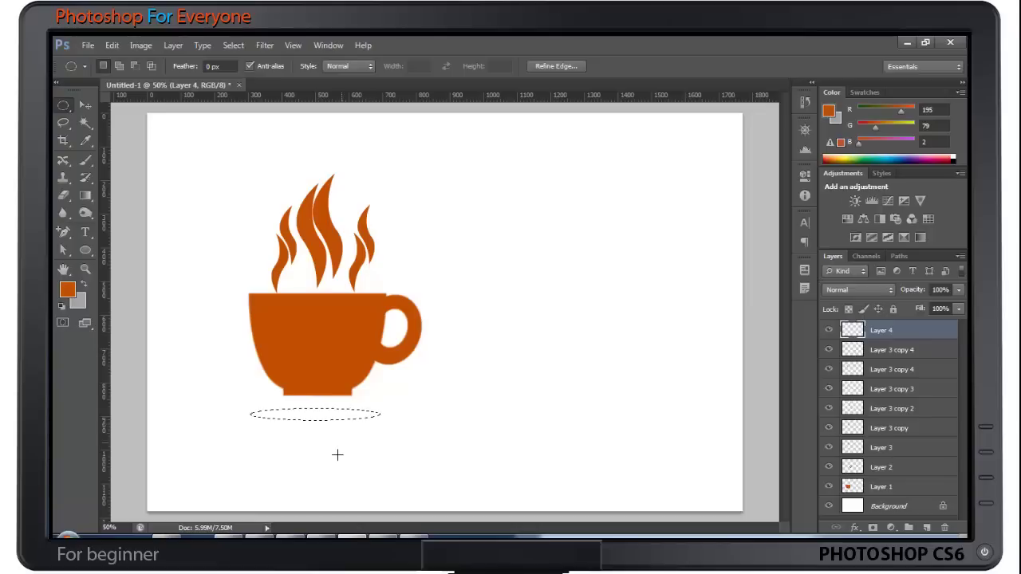
# - Fill the oval with grey 9b9a9a as background colour, then deselect
pyautogui.click(79, 303)
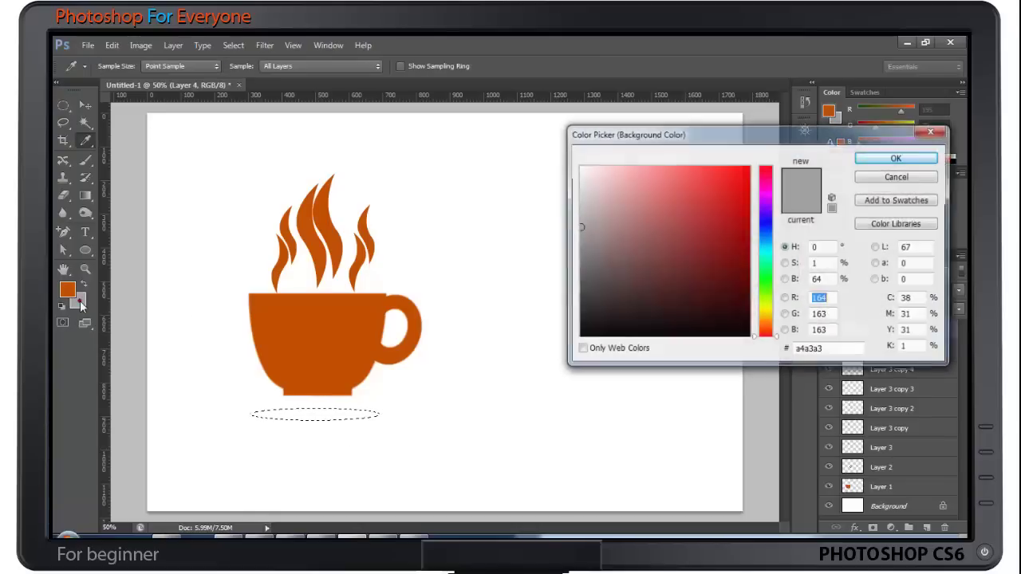
pyautogui.click(584, 237)
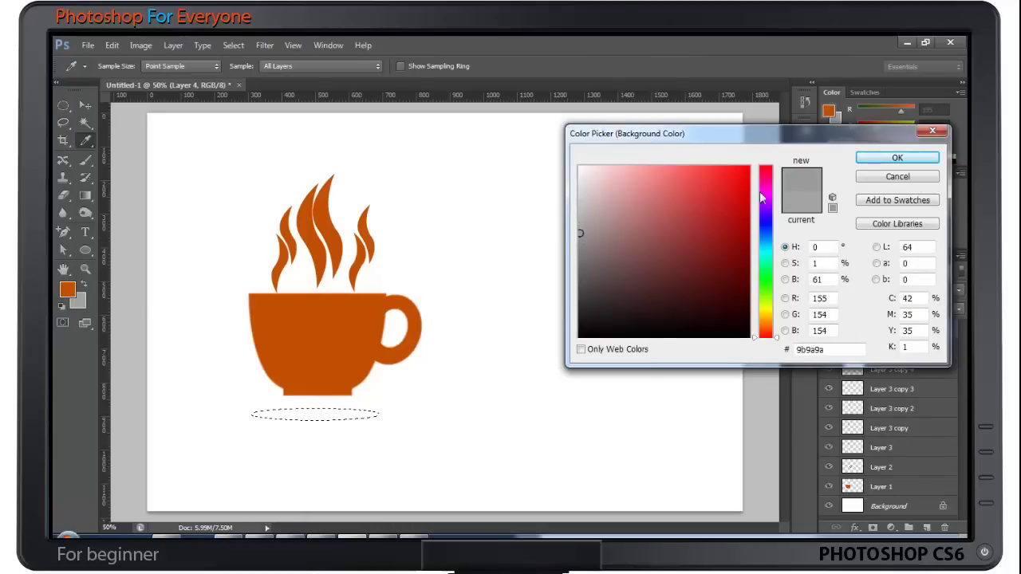
pyautogui.click(896, 158)
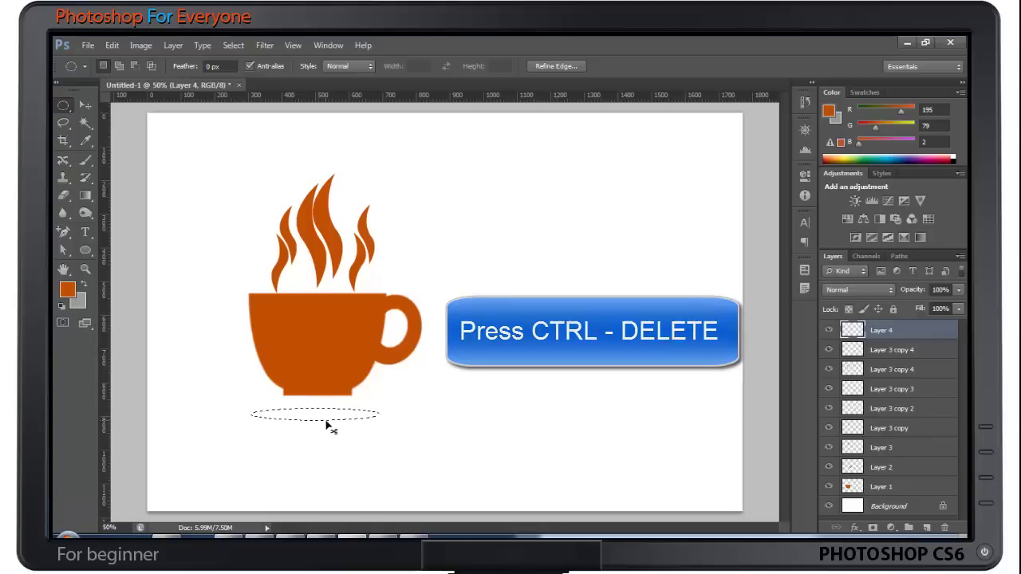
pyautogui.hotkey('ctrl', 'Delete')
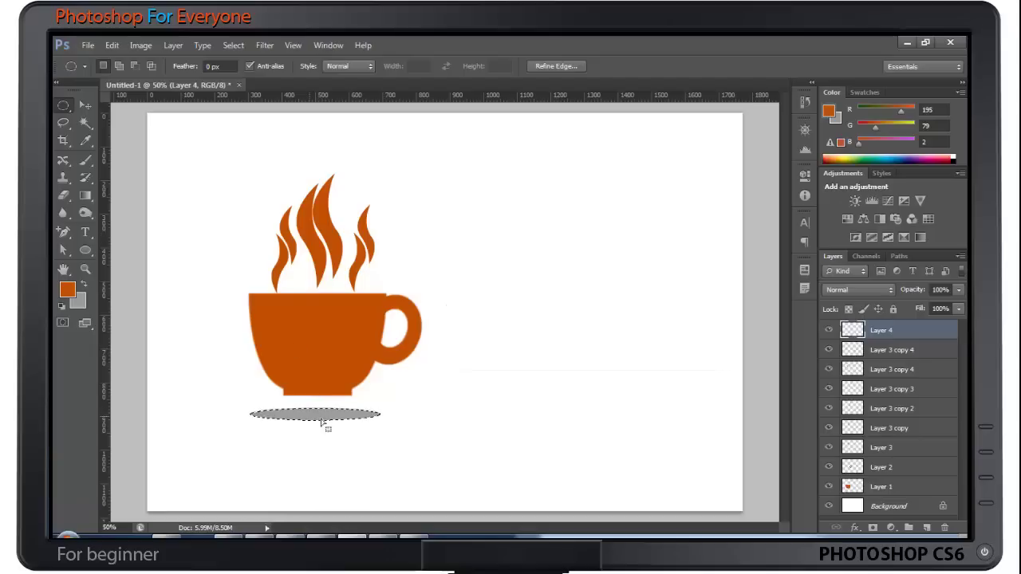
pyautogui.click(395, 411)
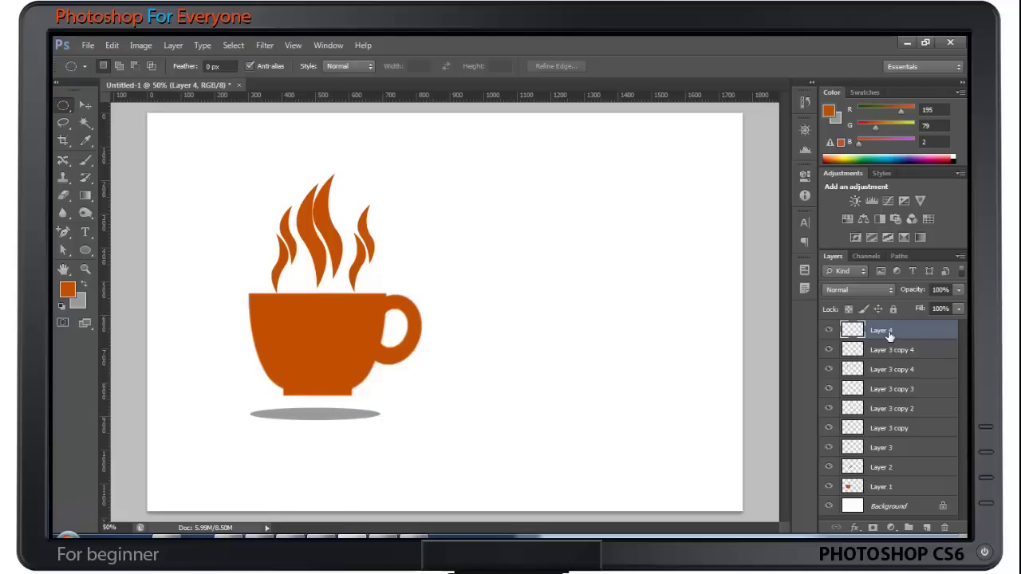
# - Soften the Layer 4 grey oval with a 9.8-pixel Gaussian Blur
pyautogui.click(265, 46)
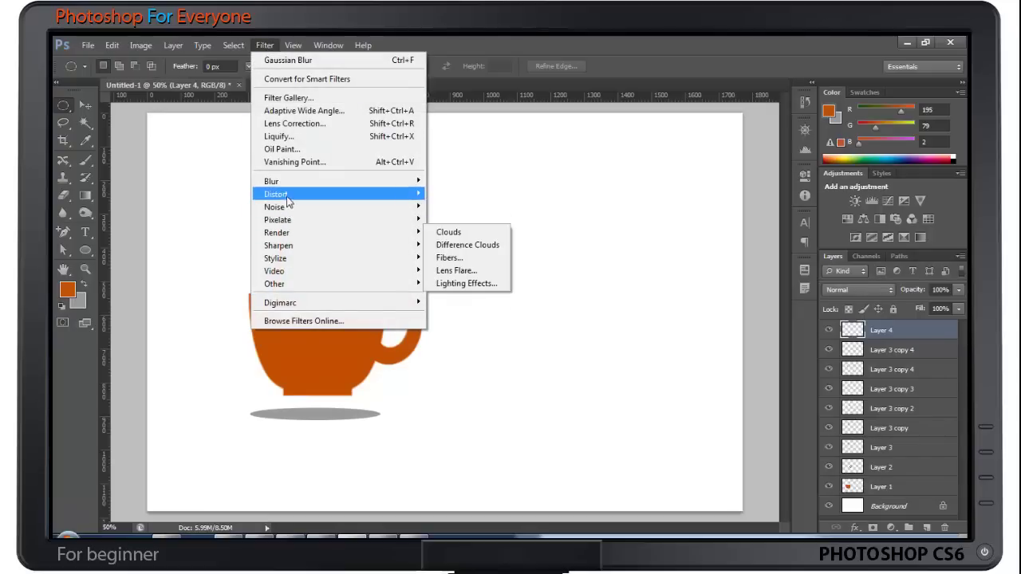
pyautogui.moveTo(275, 182)
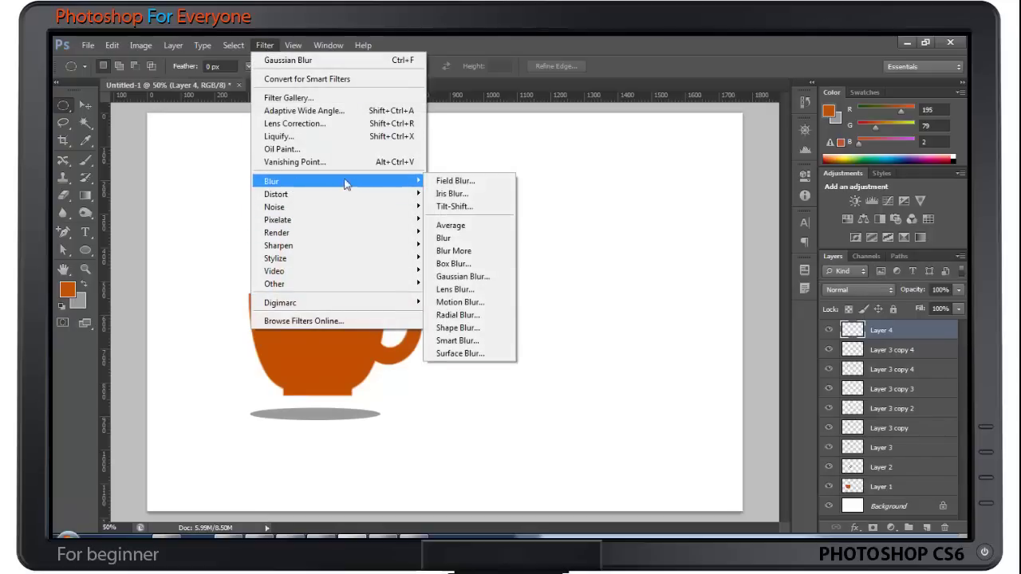
pyautogui.click(492, 280)
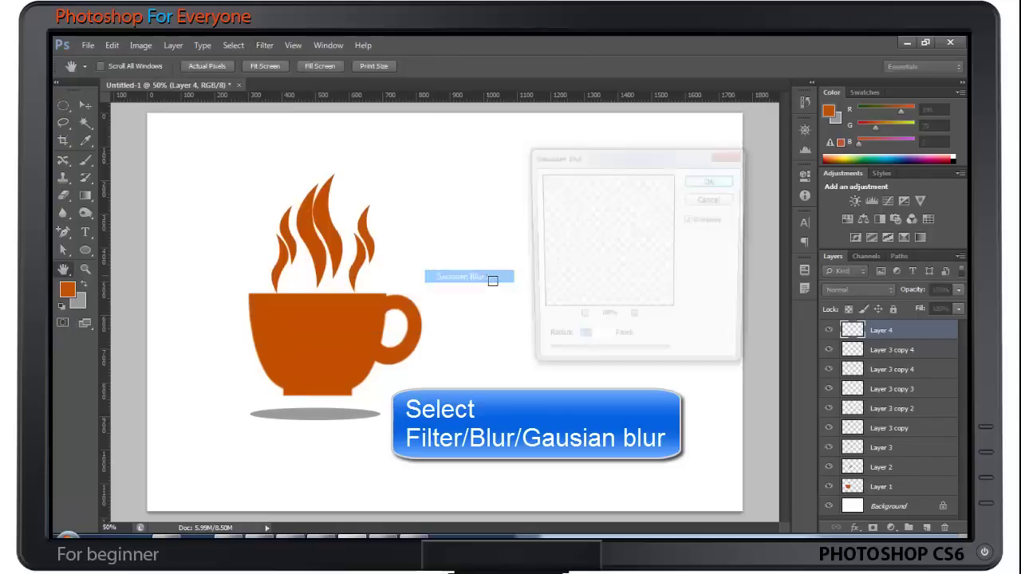
pyautogui.moveTo(620, 158); pyautogui.dragTo(602, 162)
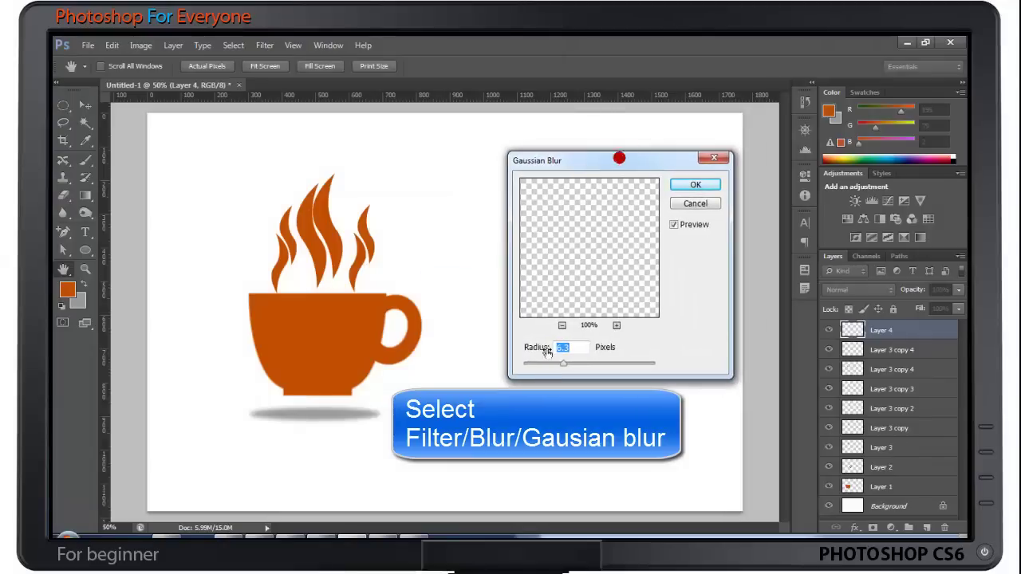
pyautogui.moveTo(563, 364); pyautogui.dragTo(523, 364)
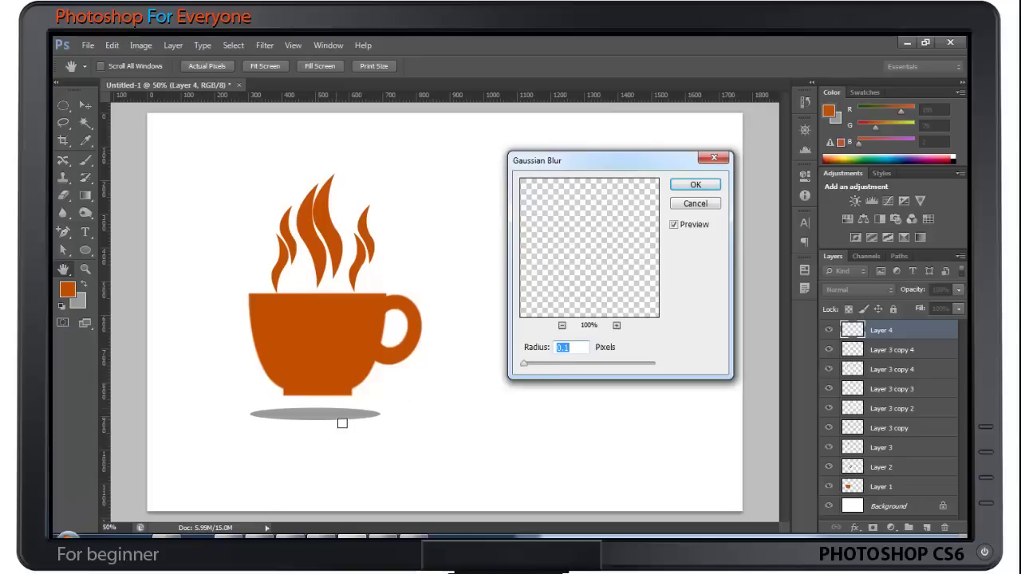
pyautogui.moveTo(531, 363); pyautogui.dragTo(576, 365)
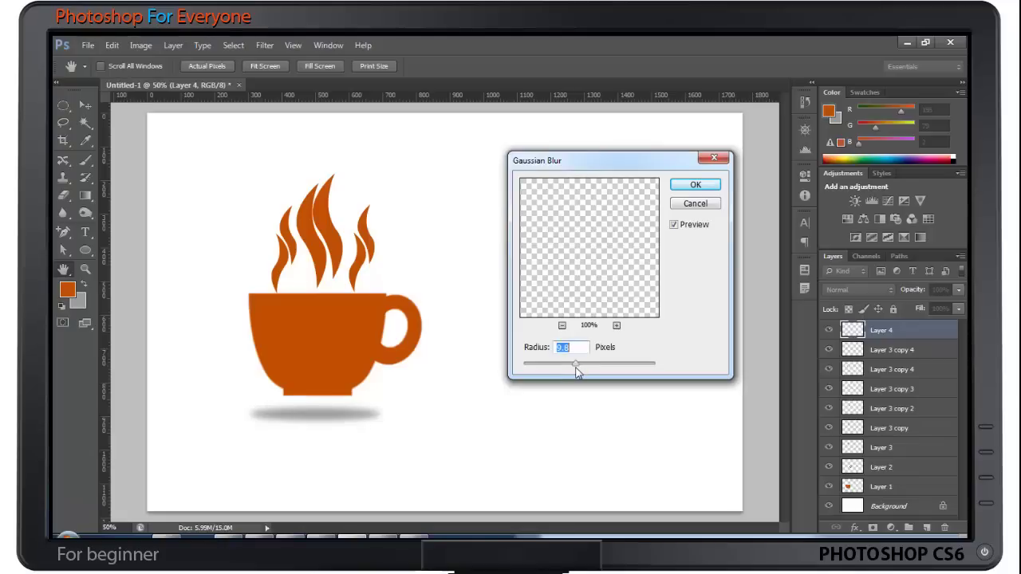
pyautogui.click(694, 185)
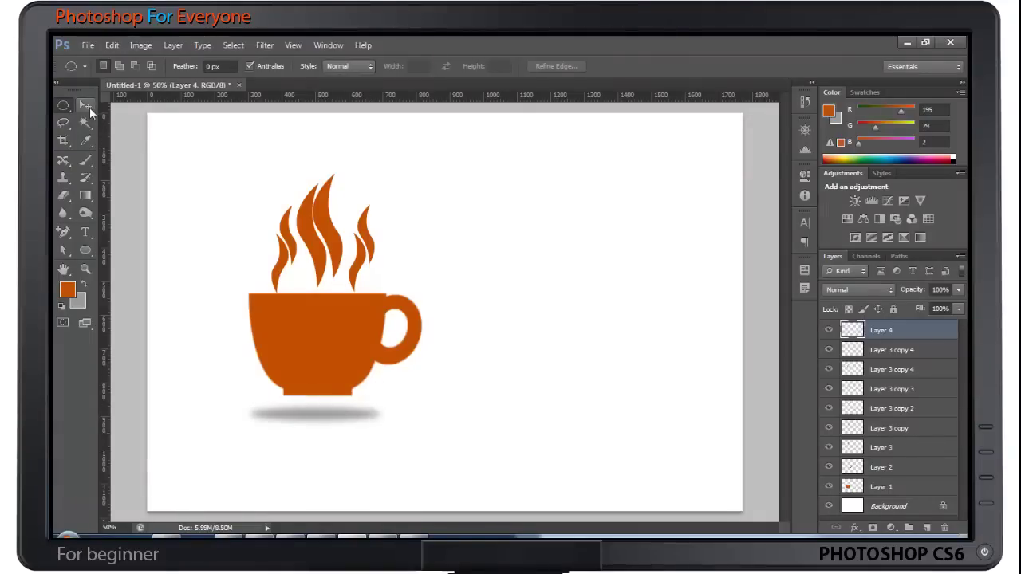
pyautogui.click(86, 106)
# - Drag the blurred grey shadow up beneath the cup's base, then nudge it right and left
pyautogui.moveTo(334, 416); pyautogui.dragTo(335, 402)
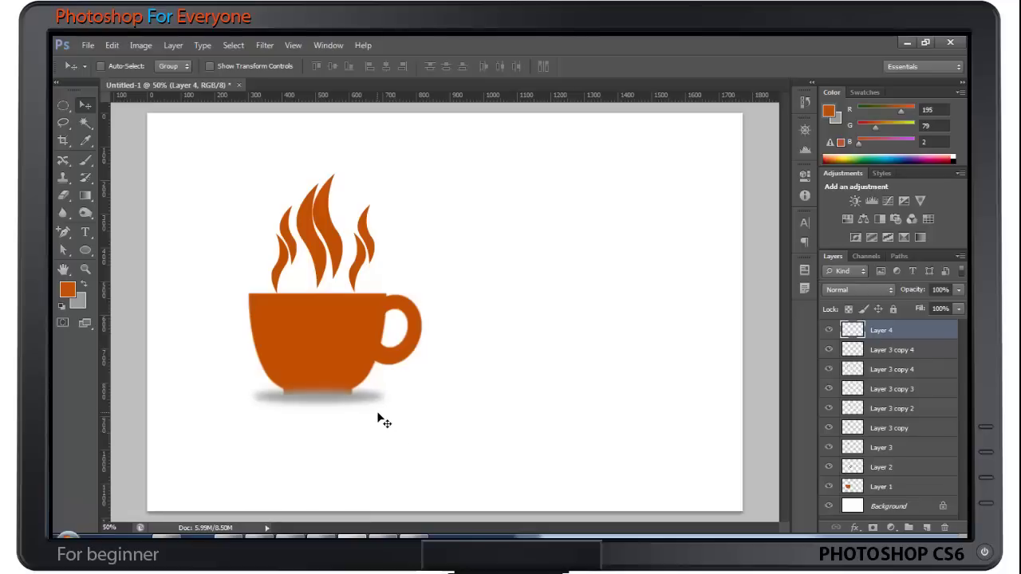
pyautogui.press('Right')
pyautogui.press('Right')
pyautogui.press('Right')
pyautogui.press('Left')
pyautogui.press('Left')
pyautogui.press('Left')
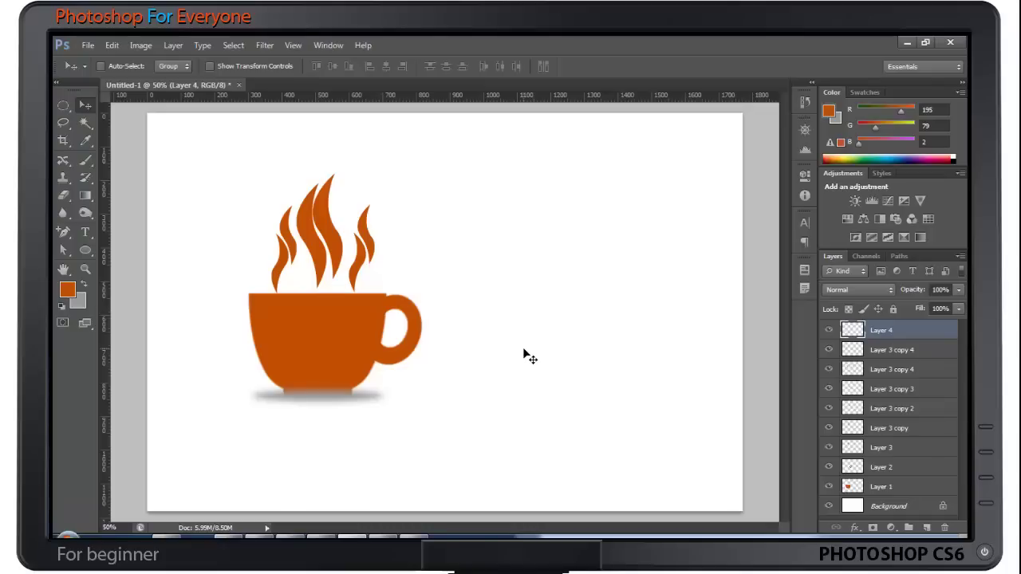